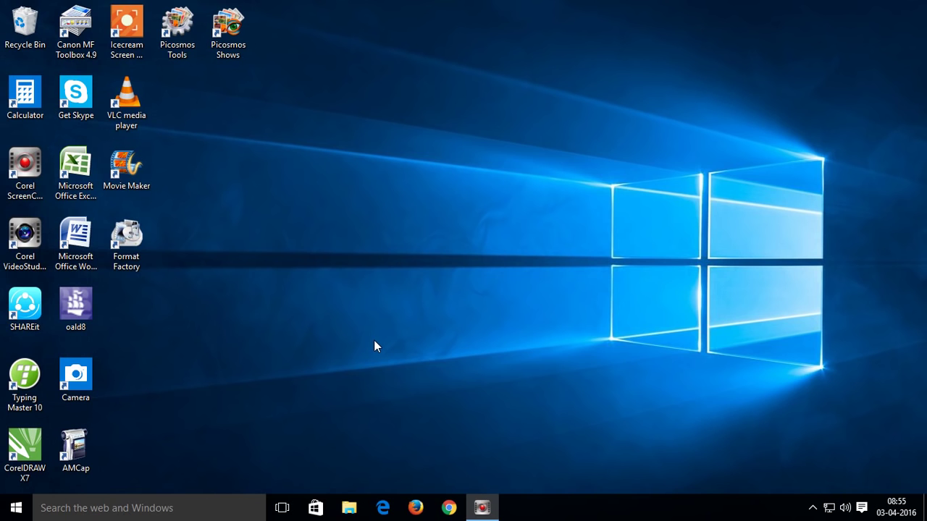
Launch Microsoft Excel from its desktop shortcut to get blank workbook Book1
double_click(79, 177)
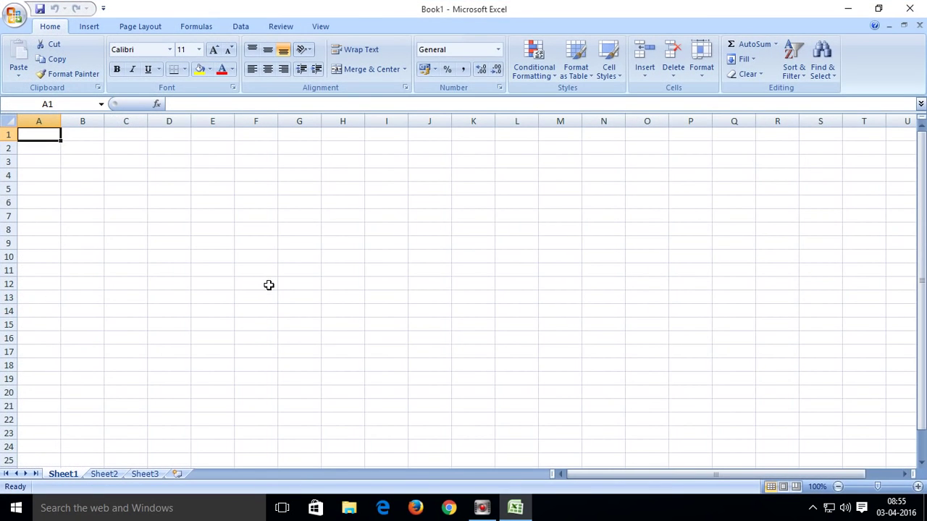
Merge and centre A1:B1, then extend the two-column merge across row 1 to F1
click(160, 297)
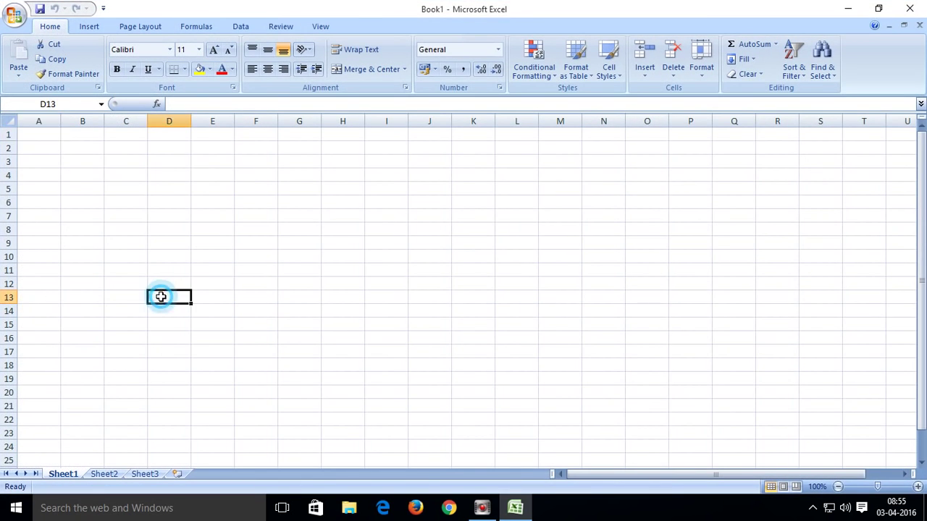
click(88, 253)
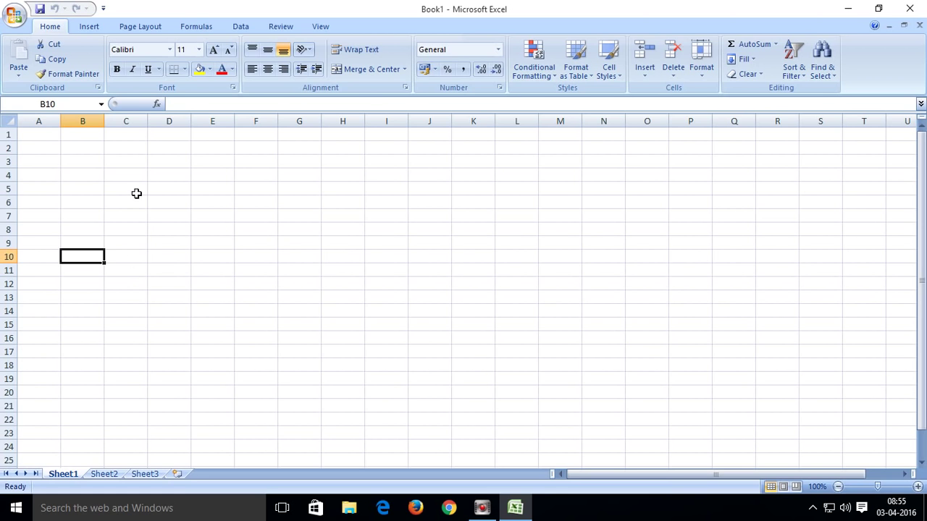
click(37, 136)
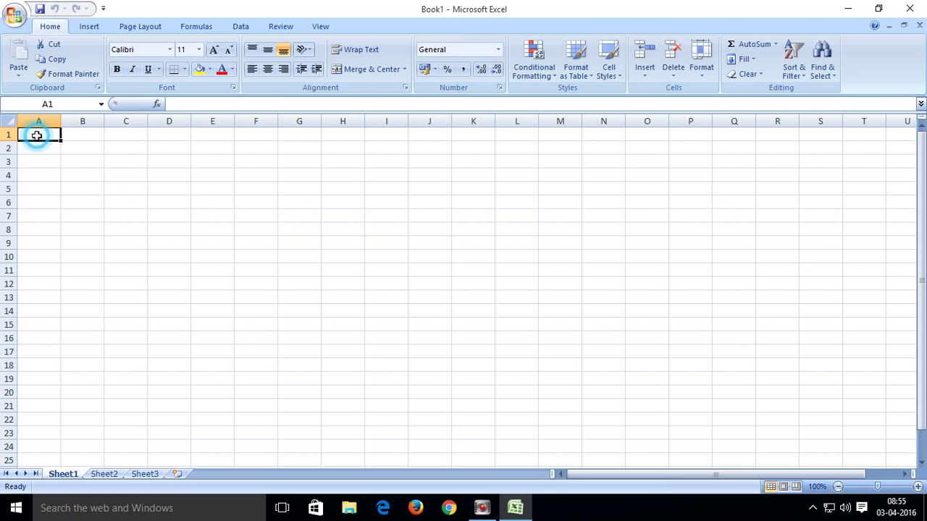
click(50, 164)
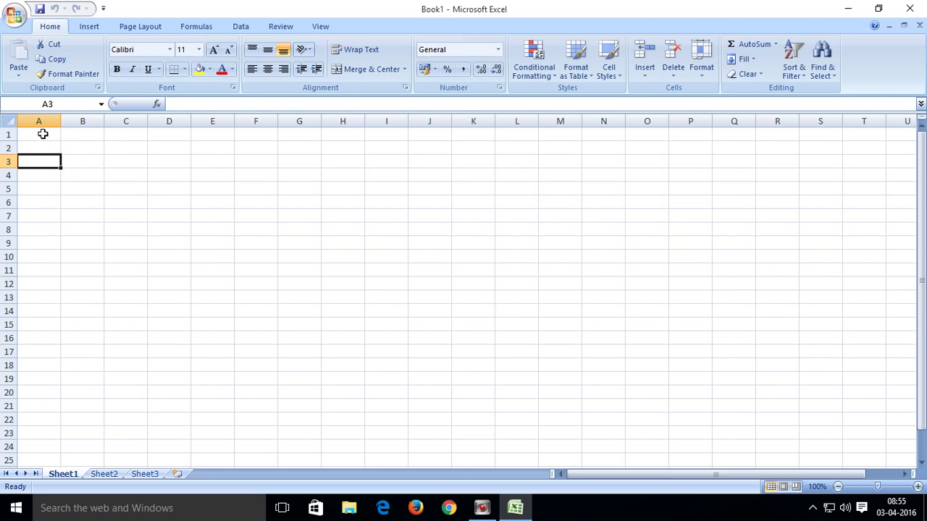
click(39, 134)
click(57, 186)
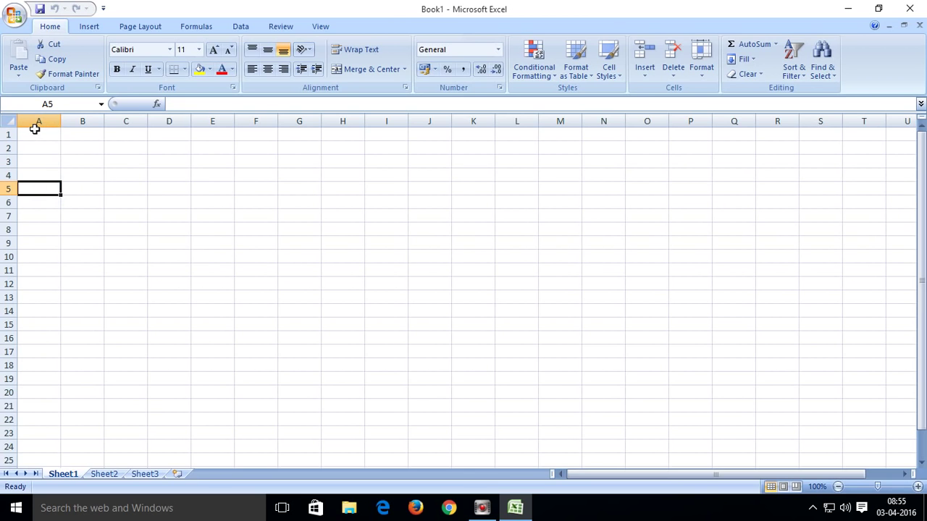
drag(33, 134, 64, 136)
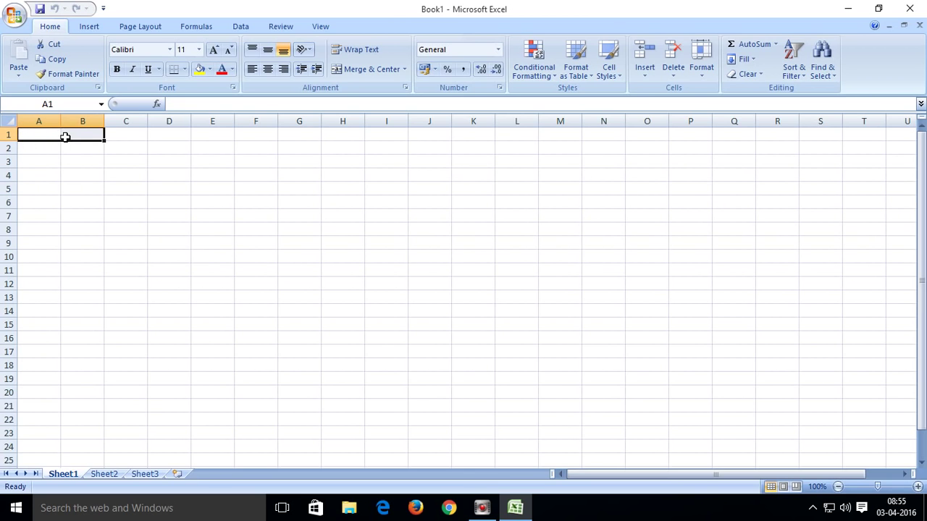
click(370, 69)
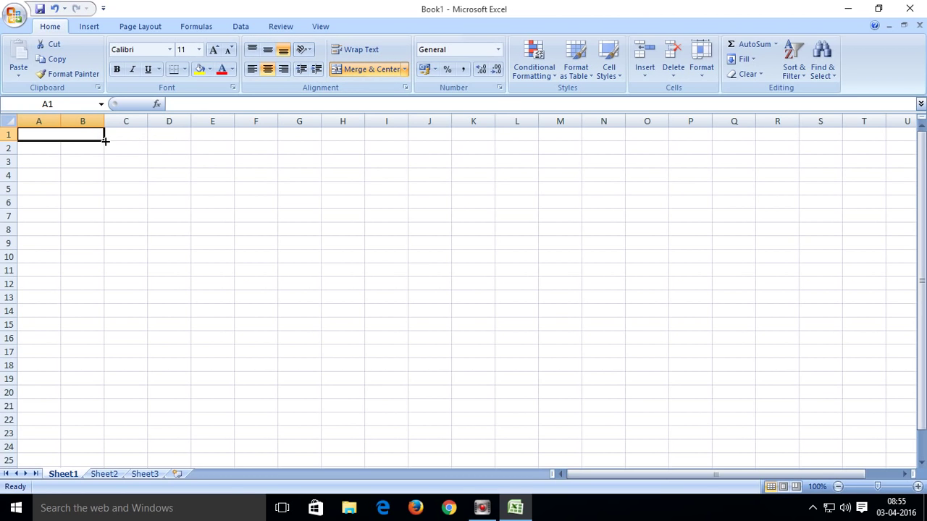
drag(105, 139, 232, 137)
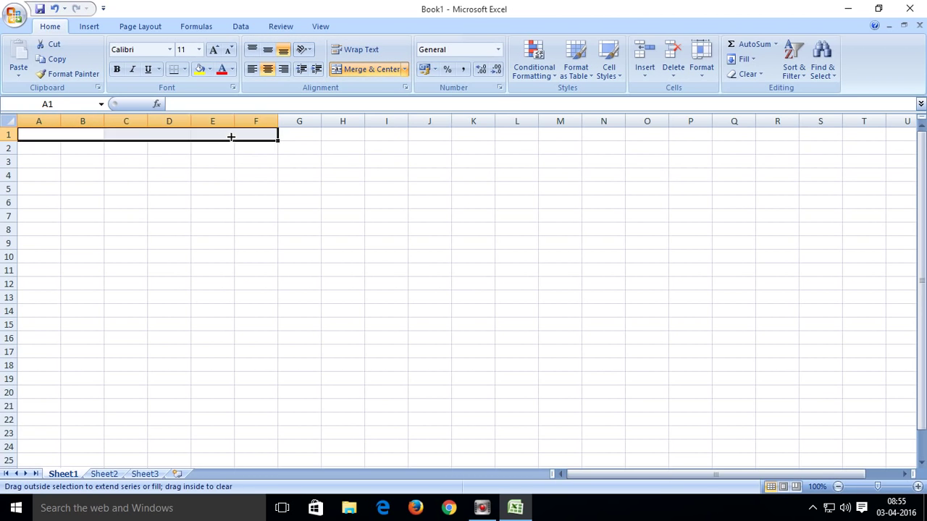
click(141, 201)
Enter the headers Earnings in A1, Deductions in C1 and Net in E1
click(78, 135)
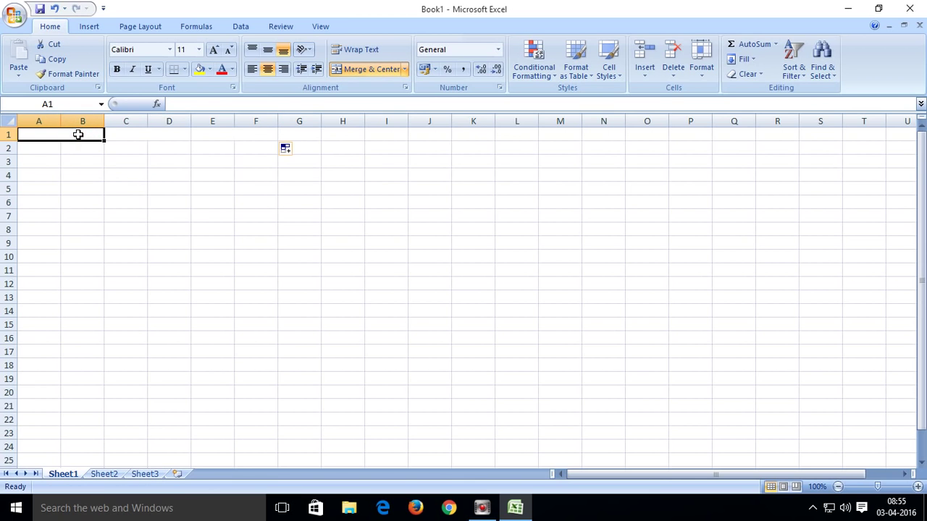
text(E)
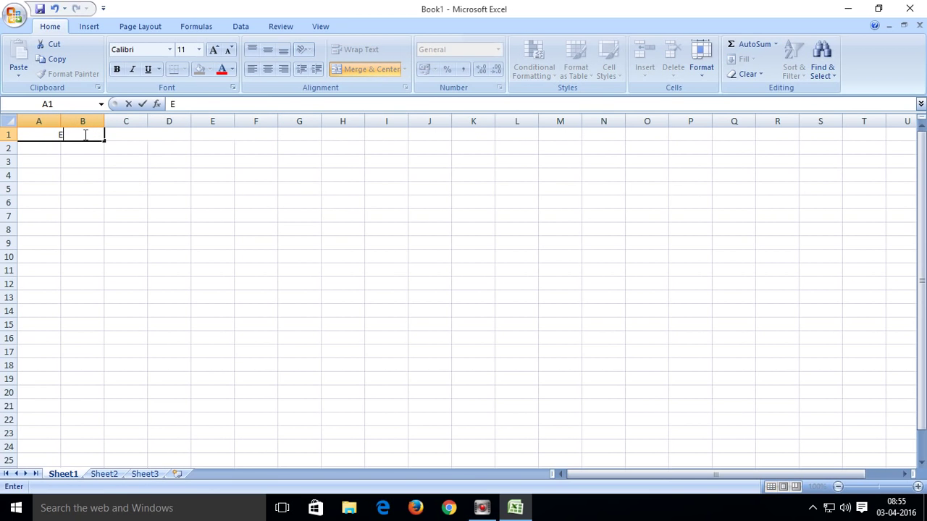
text(arnings)
key(Tab)
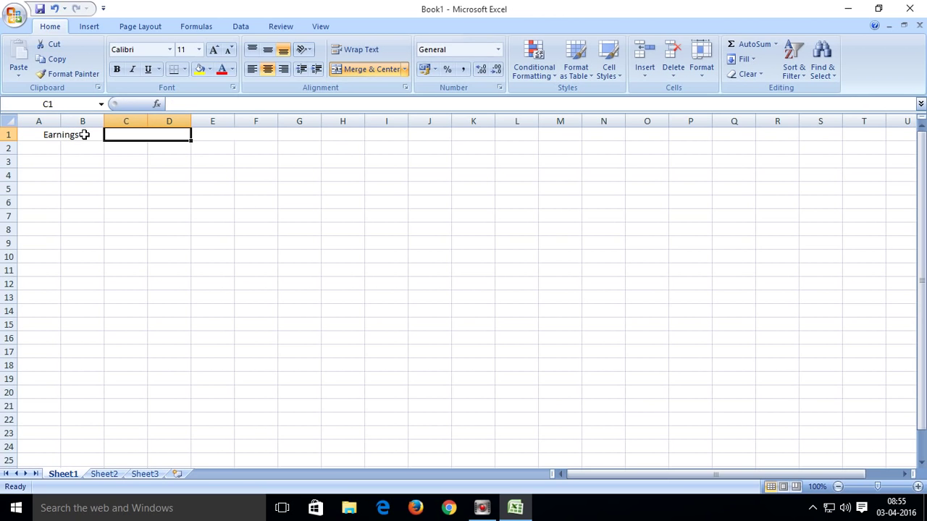
text(Ded)
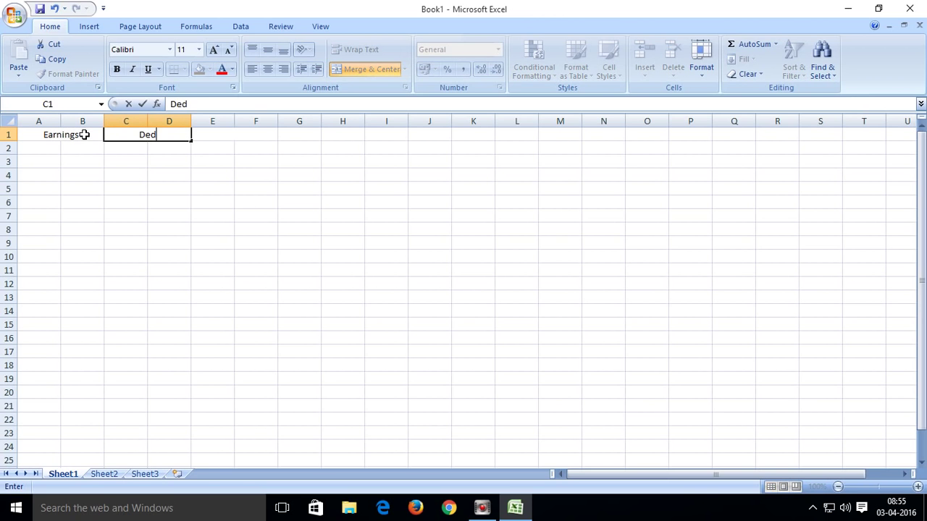
text(uctions)
key(Tab)
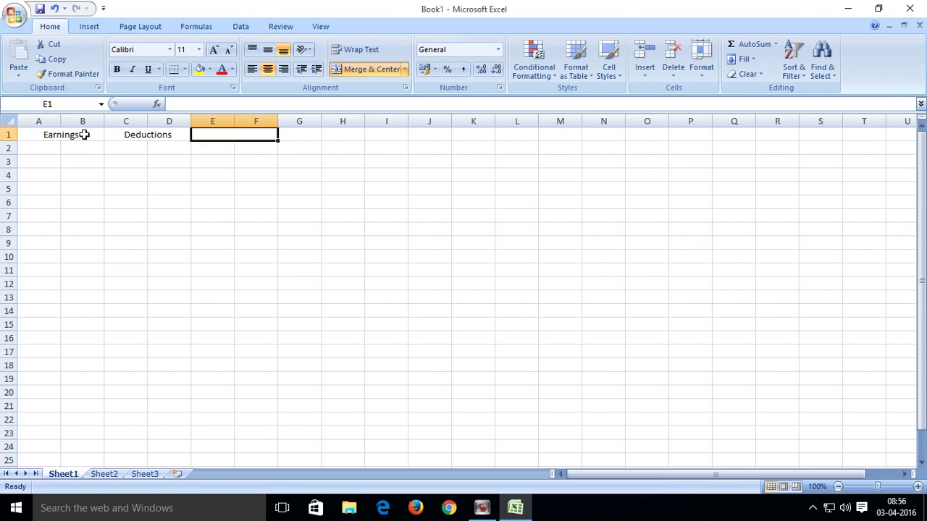
text(Net)
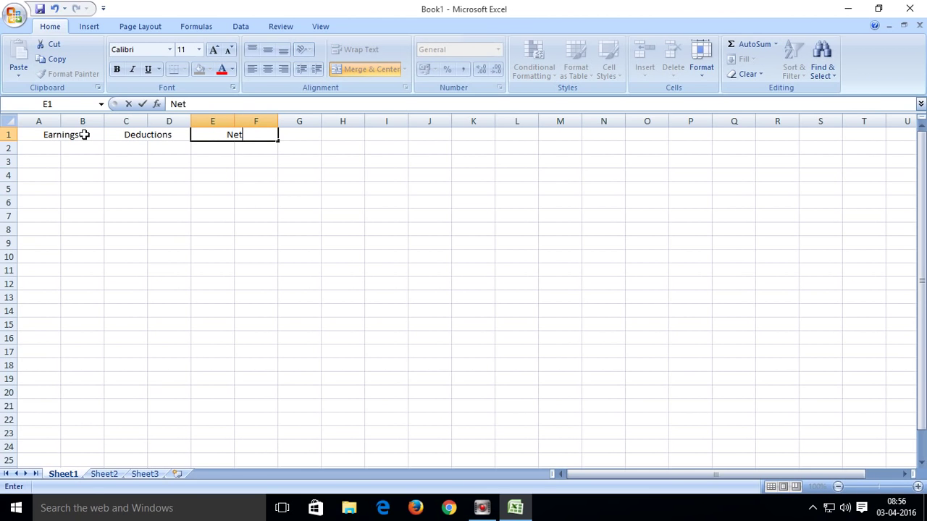
key(Return)
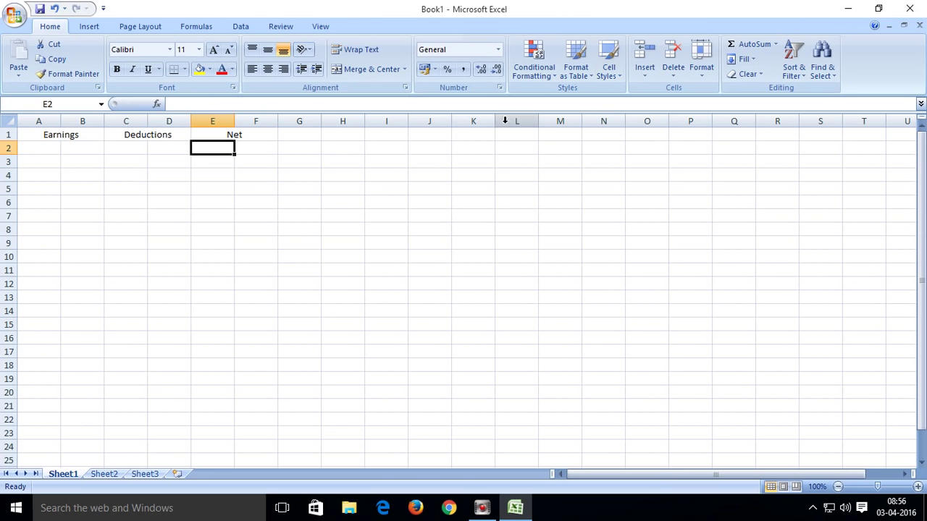
Select cell A2 below the Earnings header
click(124, 218)
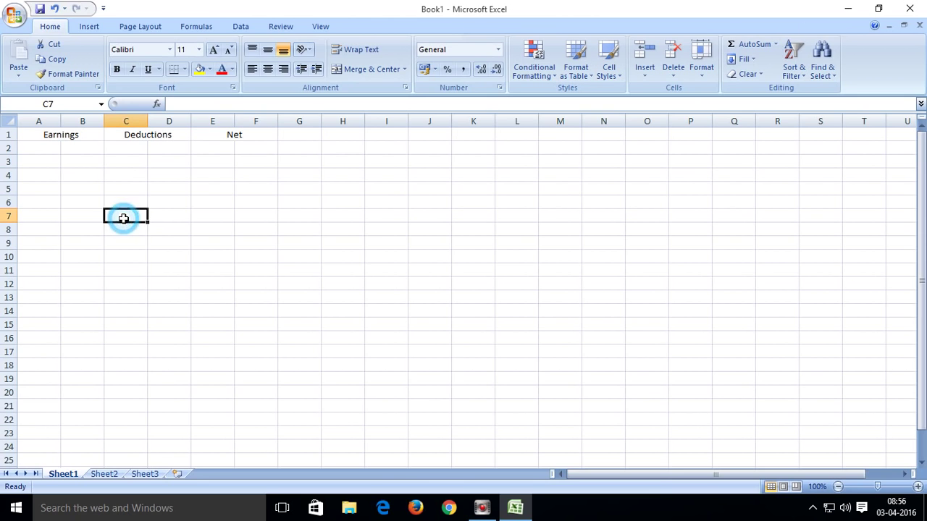
click(34, 147)
click(77, 133)
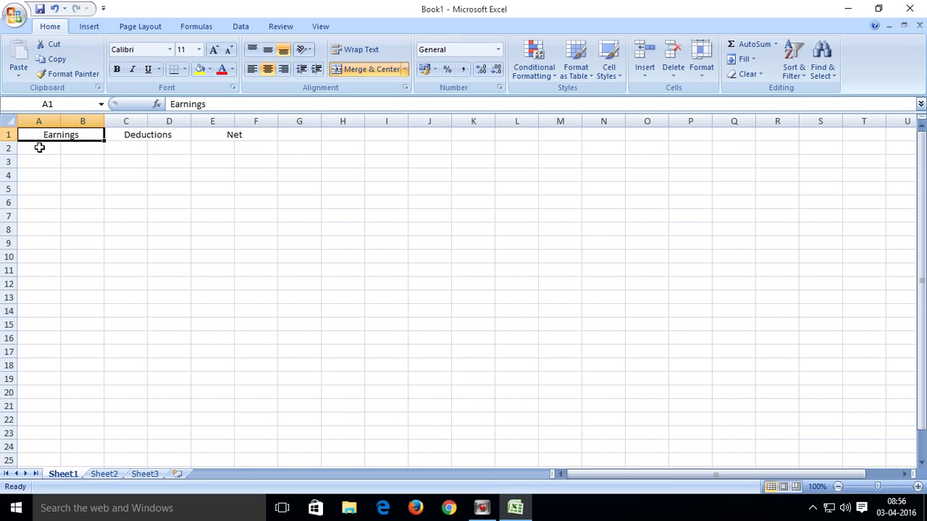
click(40, 147)
click(39, 175)
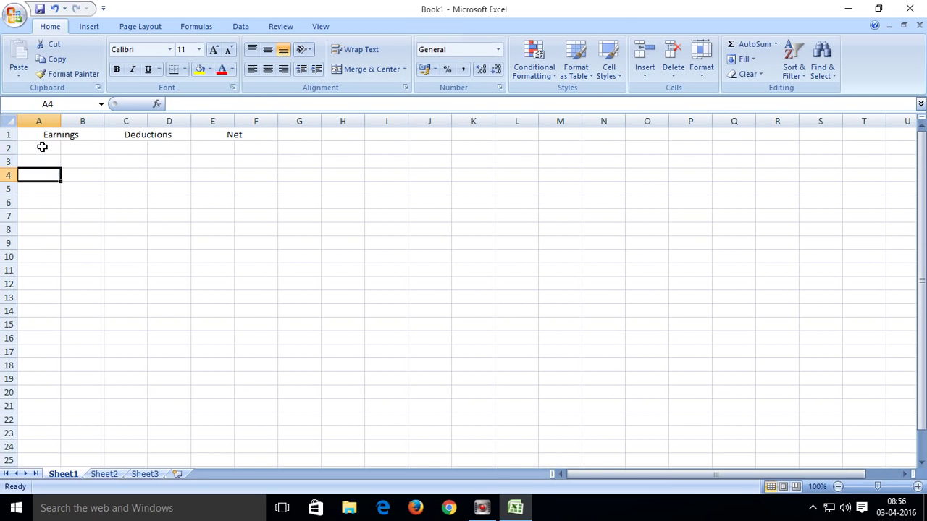
click(42, 147)
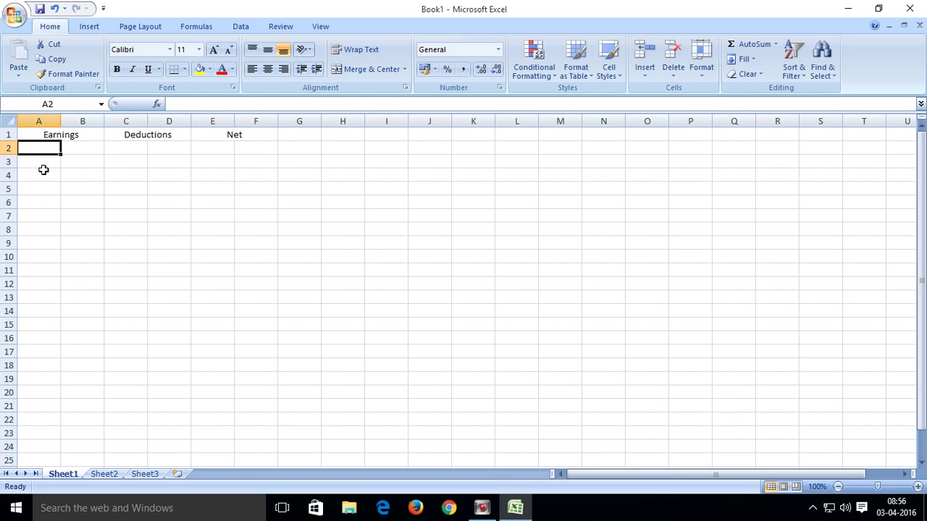
click(45, 159)
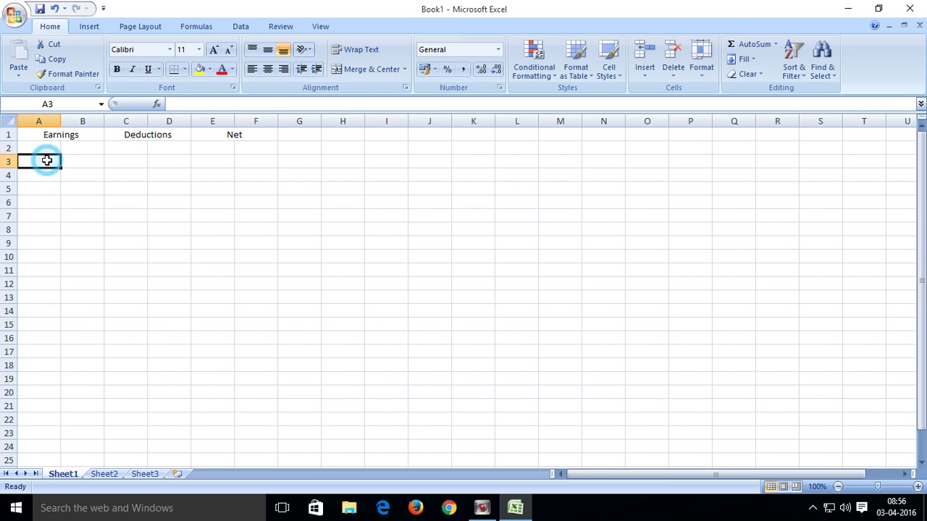
click(44, 148)
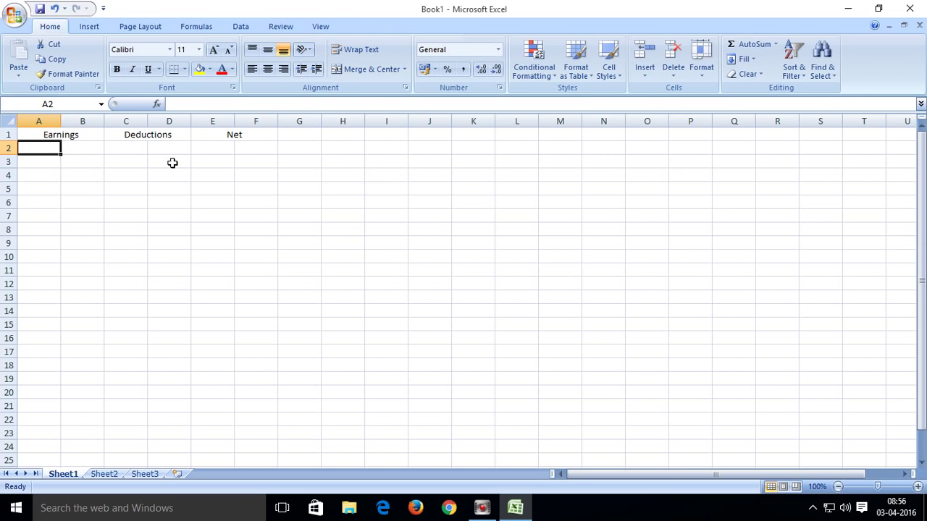
Enter Basic Pay, DA and HRA into A2:A4
text(Ba)
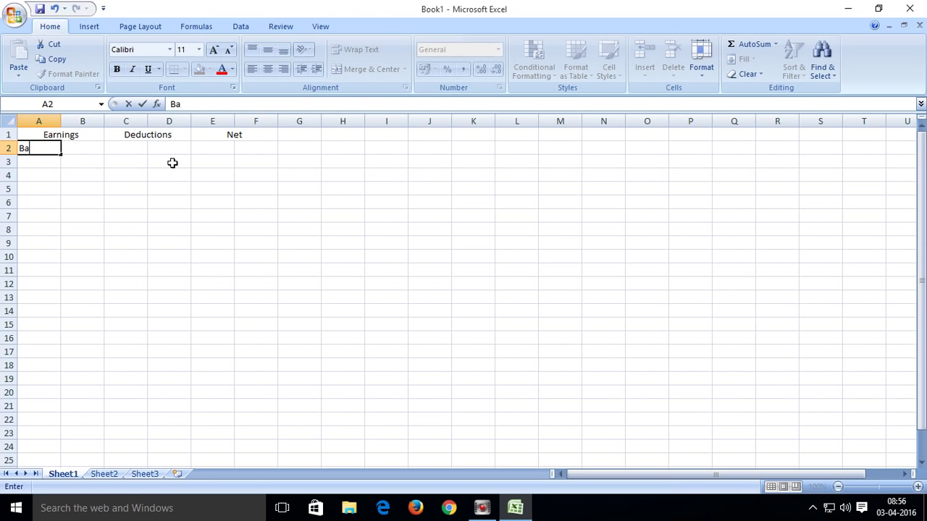
text(sic Pay)
key(Return)
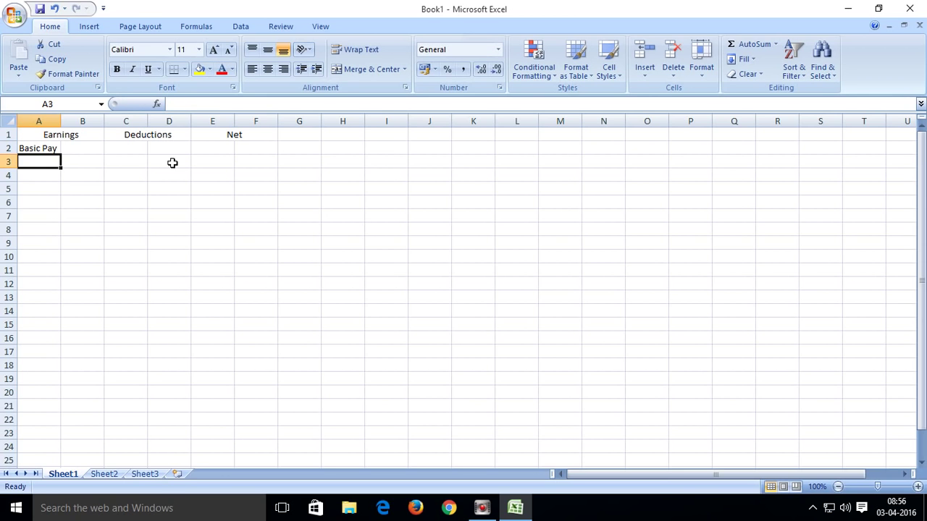
text(DA)
key(Return)
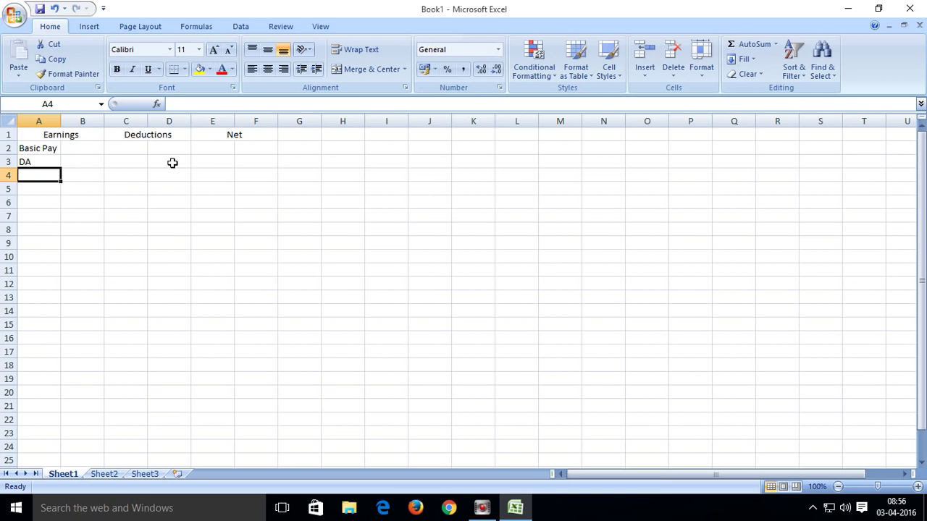
text(HRA)
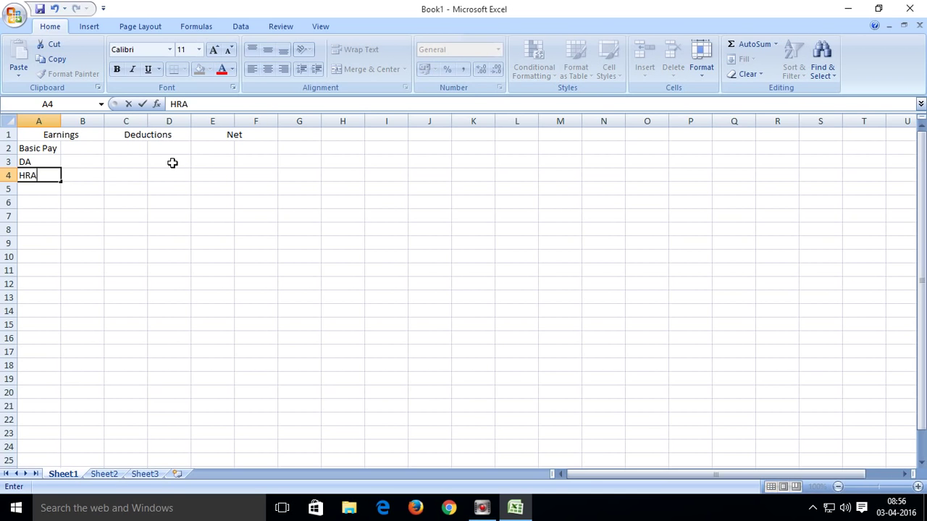
key(Return)
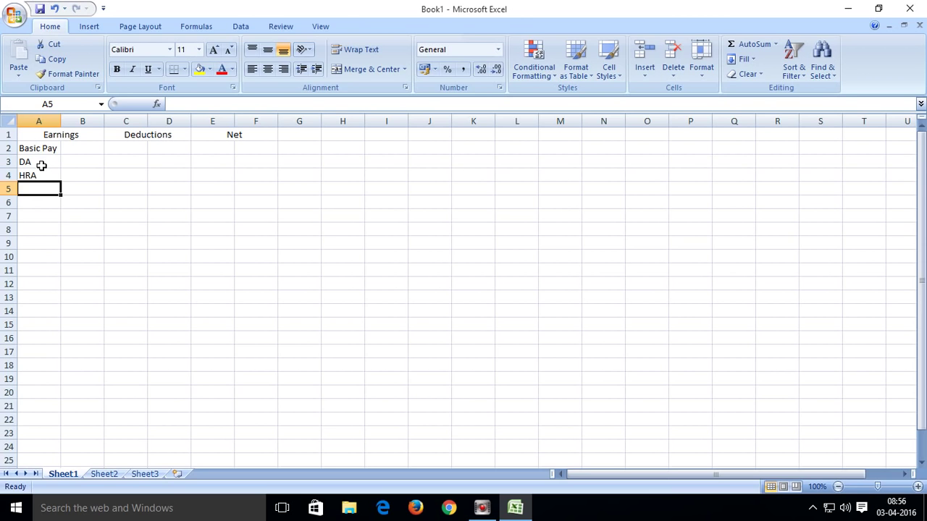
Enter TSGLI in C2, correcting the mistyped lowercase letters
click(128, 150)
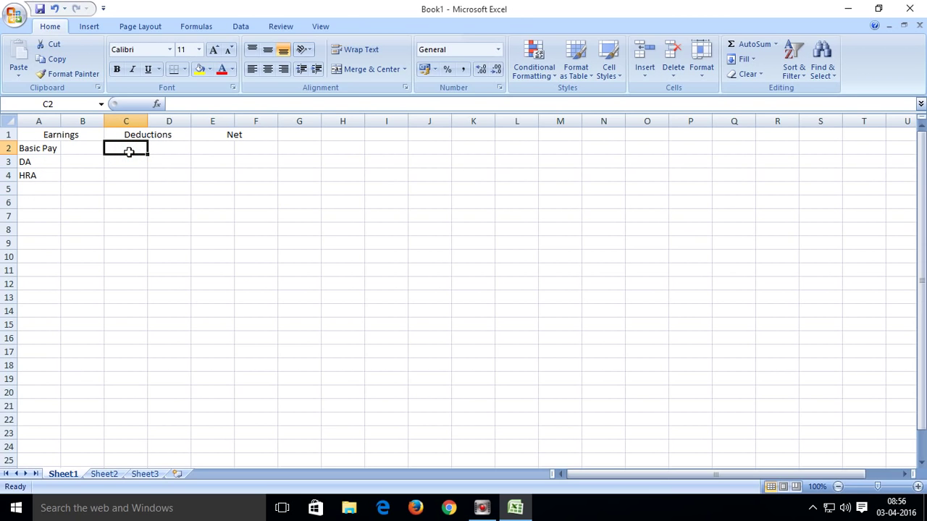
text(TS)
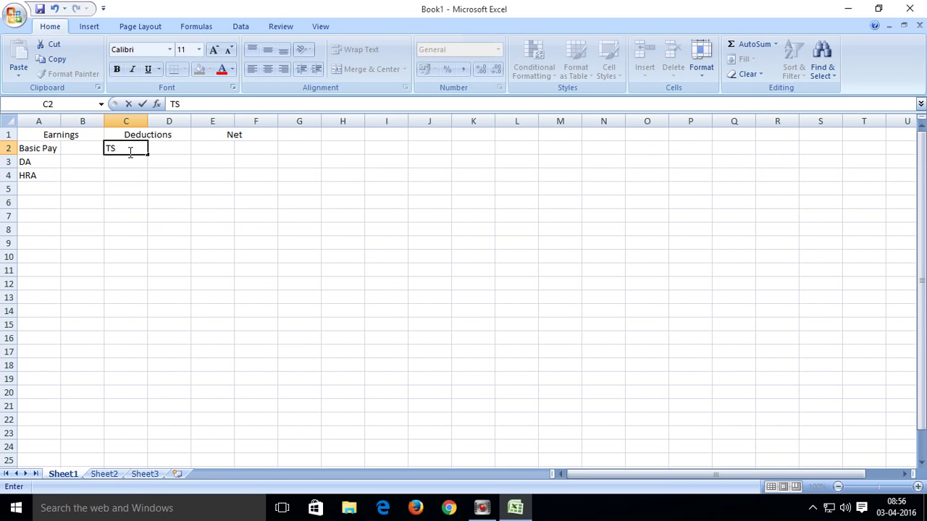
text(GLI)
key(Return)
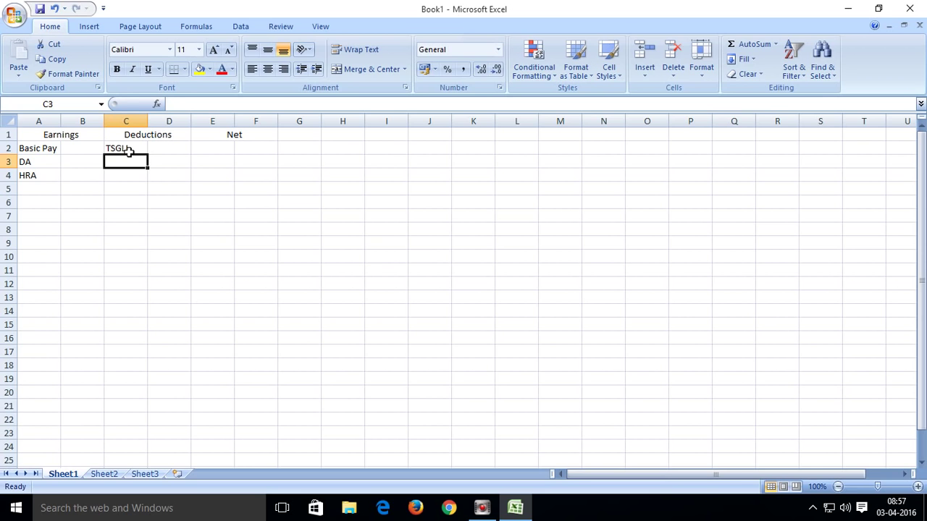
Enter the deductions CPS, GPF, PT and GIS into C3:C6
text(c)
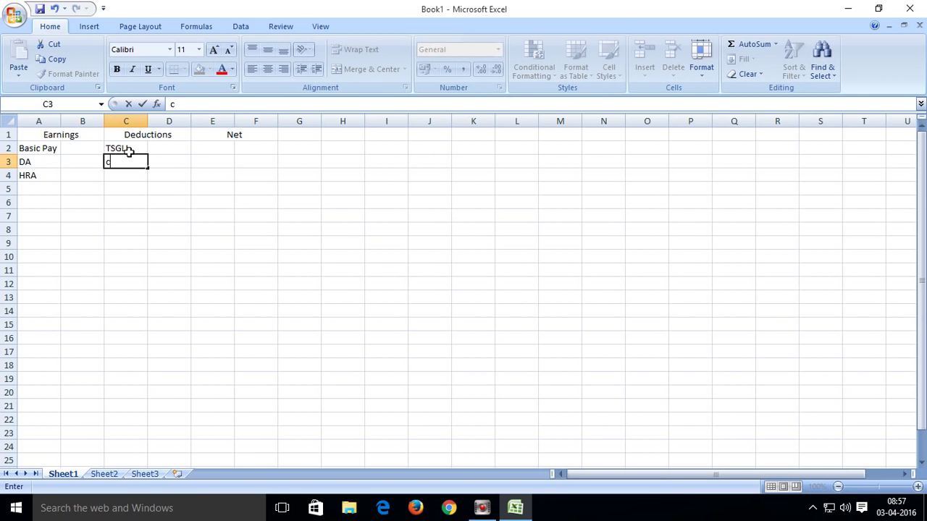
key(BackSpace)
text(CPS)
key(Return)
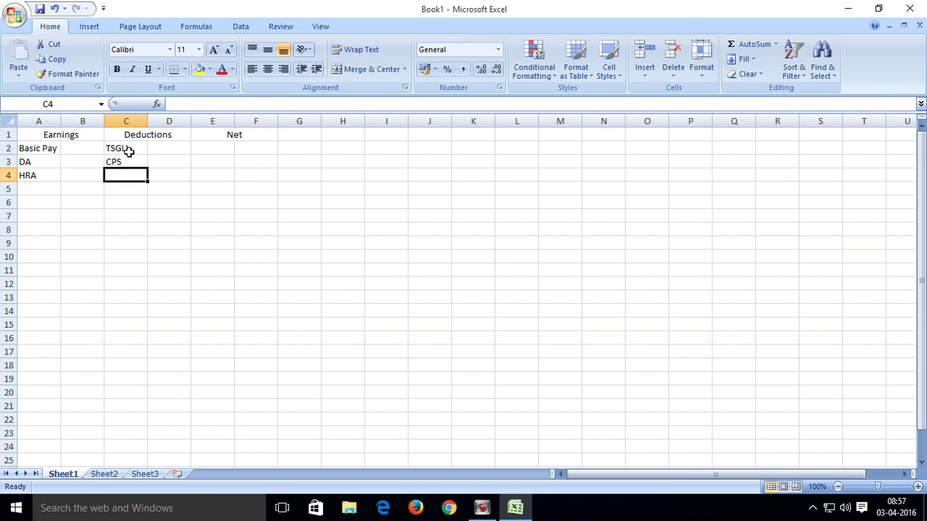
text(GPF)
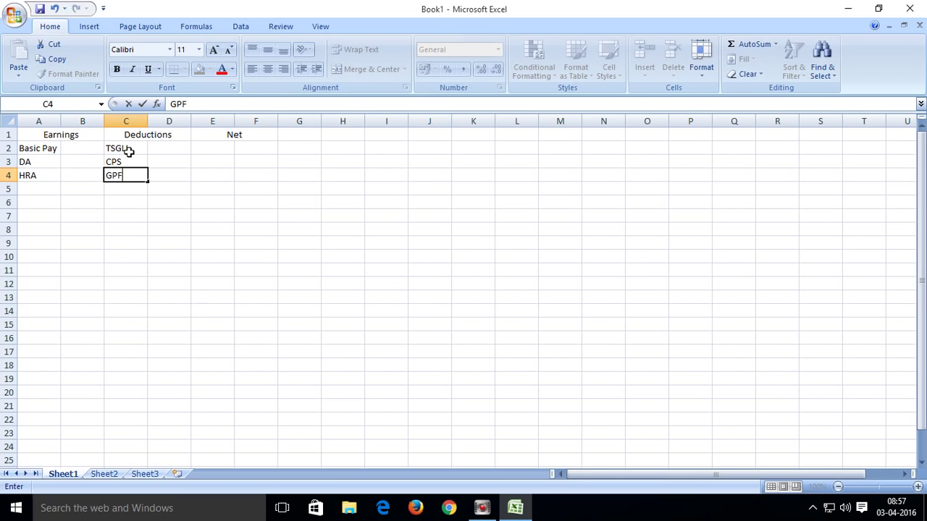
key(Return)
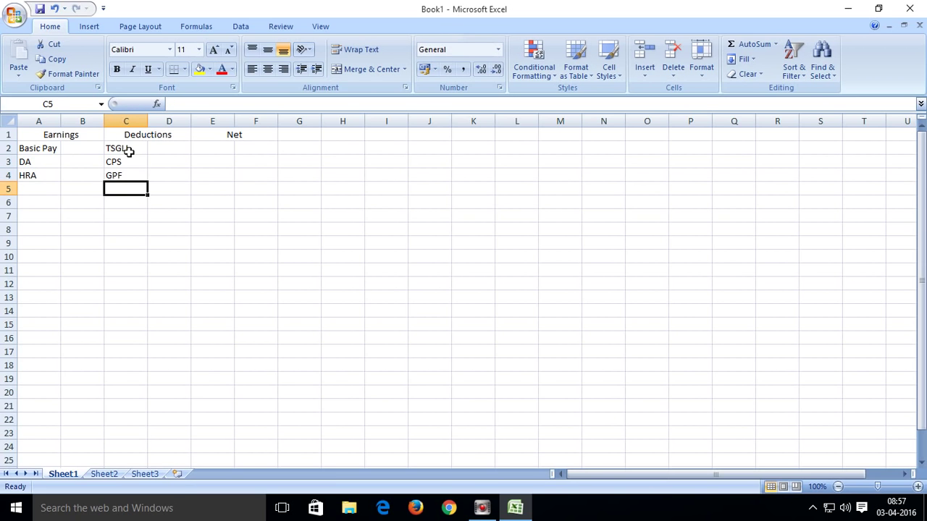
text(PT)
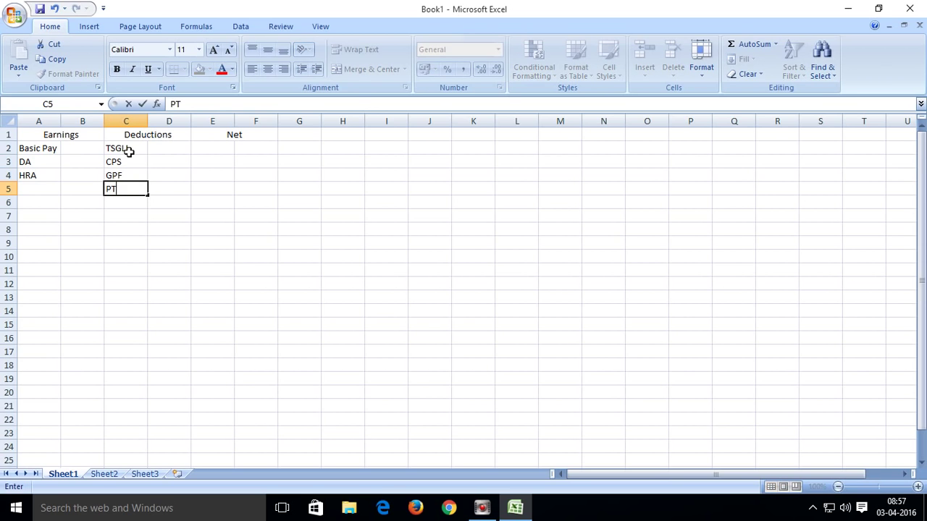
key(Return)
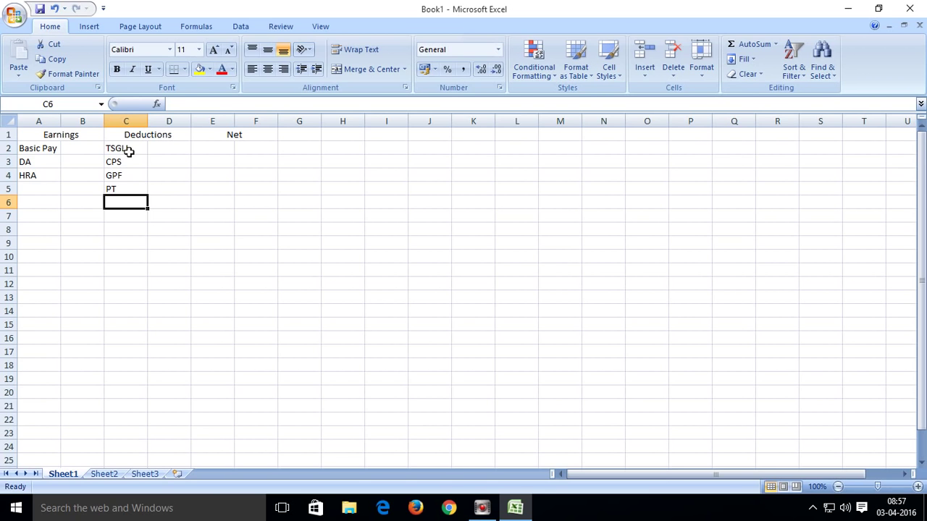
text(GIS)
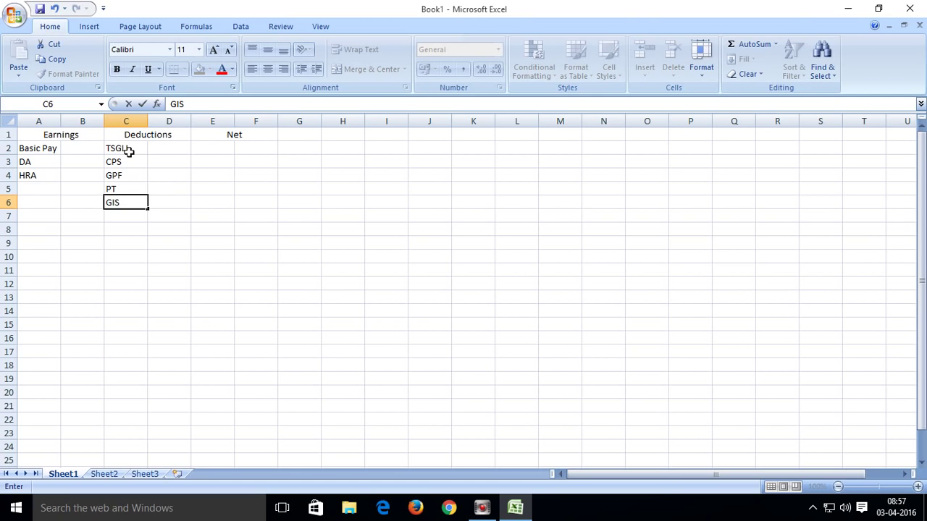
key(Return)
Select cell B2 beside Basic Pay
click(114, 243)
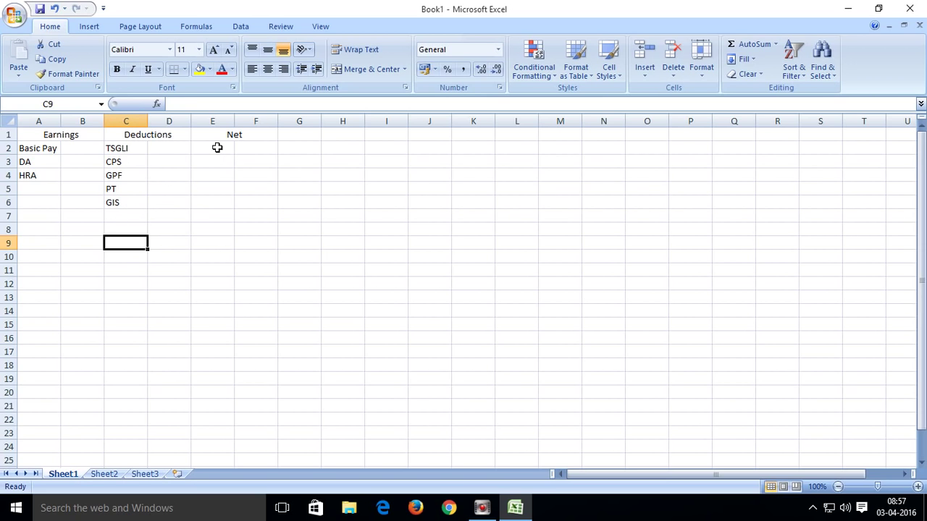
click(94, 275)
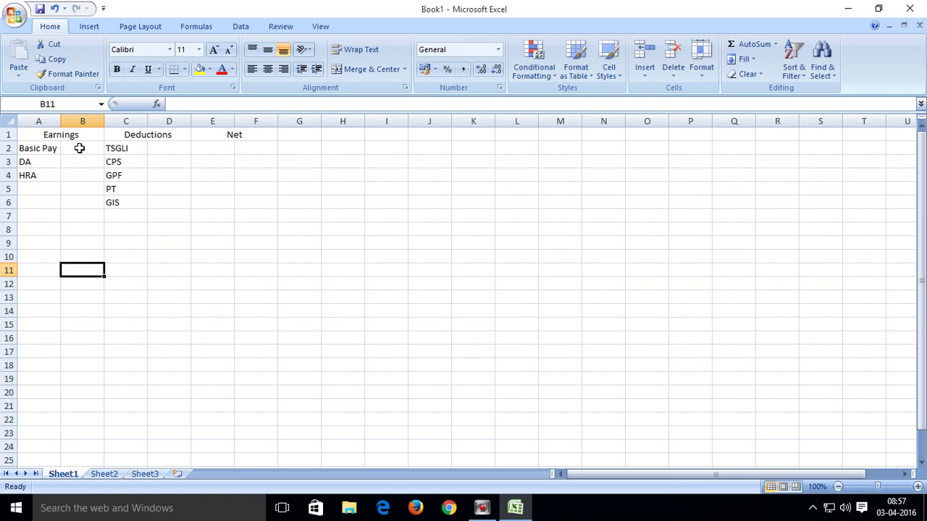
click(76, 148)
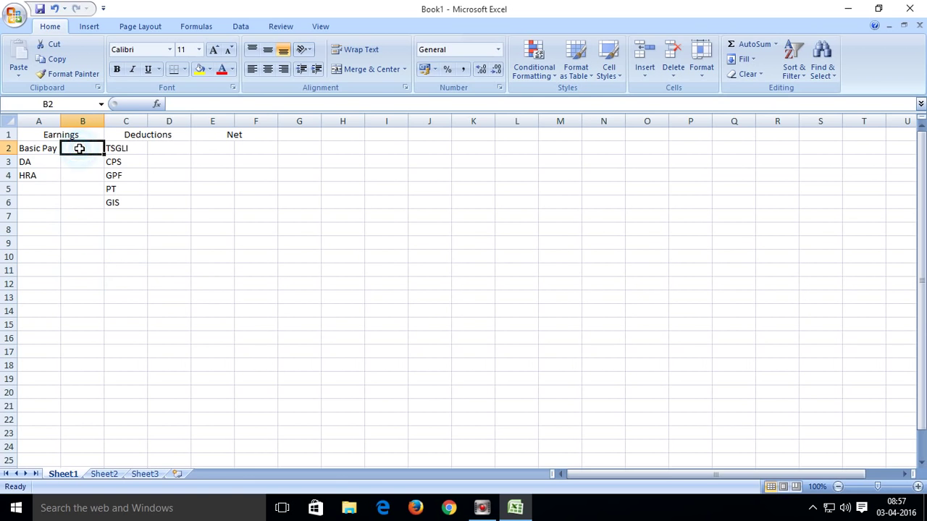
click(42, 202)
click(77, 148)
Label A7 as TOTAL, fixing the typos along the way
click(29, 215)
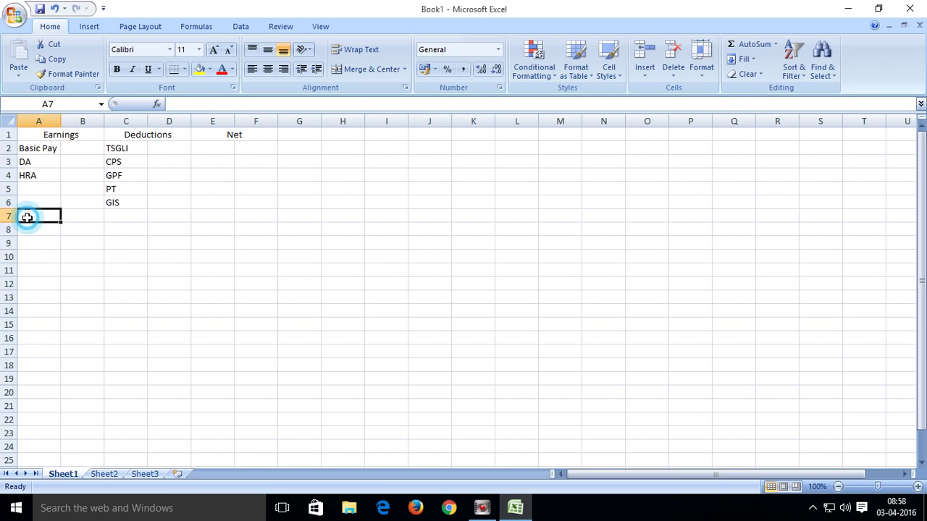
drag(29, 215, 90, 216)
click(40, 256)
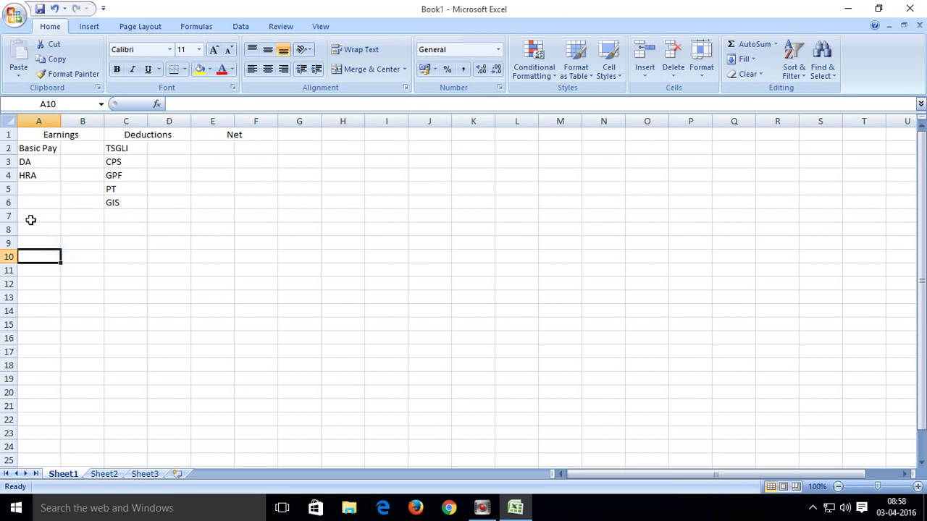
click(31, 216)
text(t)
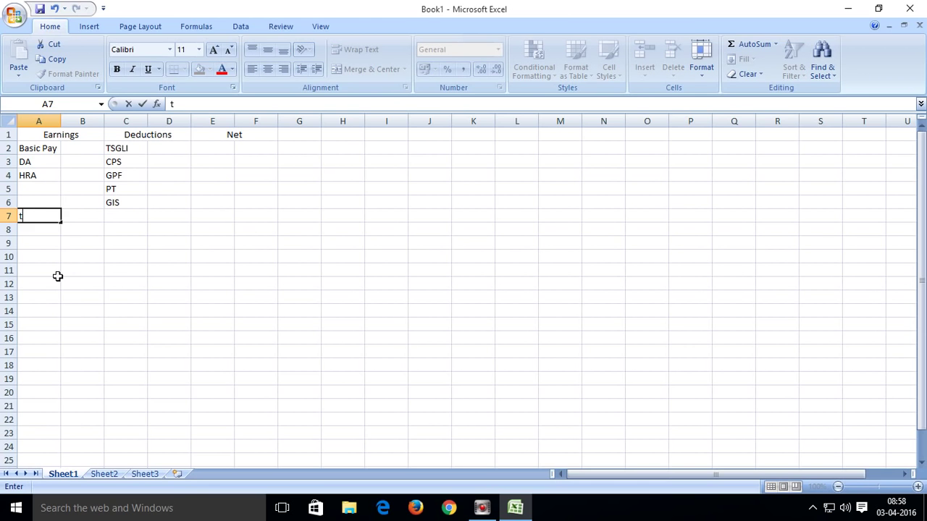
key(BackSpace)
text(TOA)
key(BackSpace)
text(TAL)
key(Tab)
key(Tab)
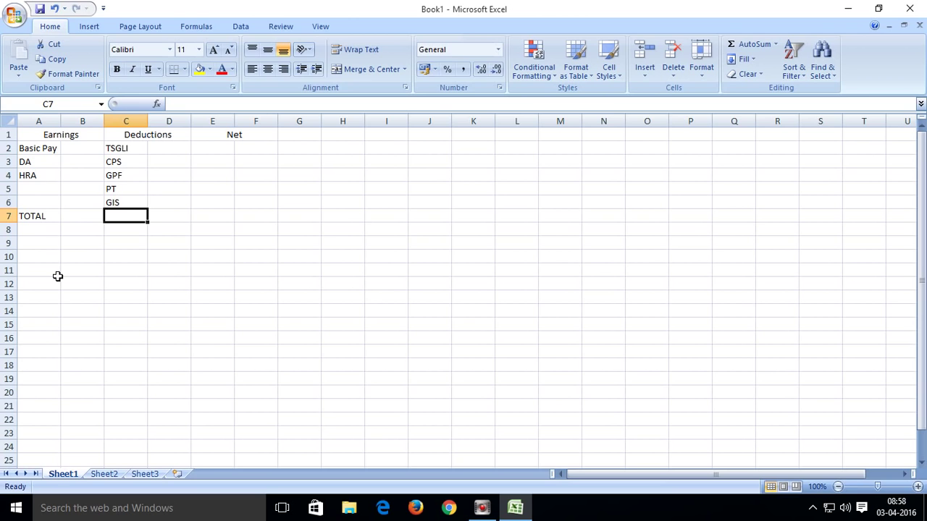
Check the total-row cells B7, D7 and F7, ending on B3 beside DA
key(Tab)
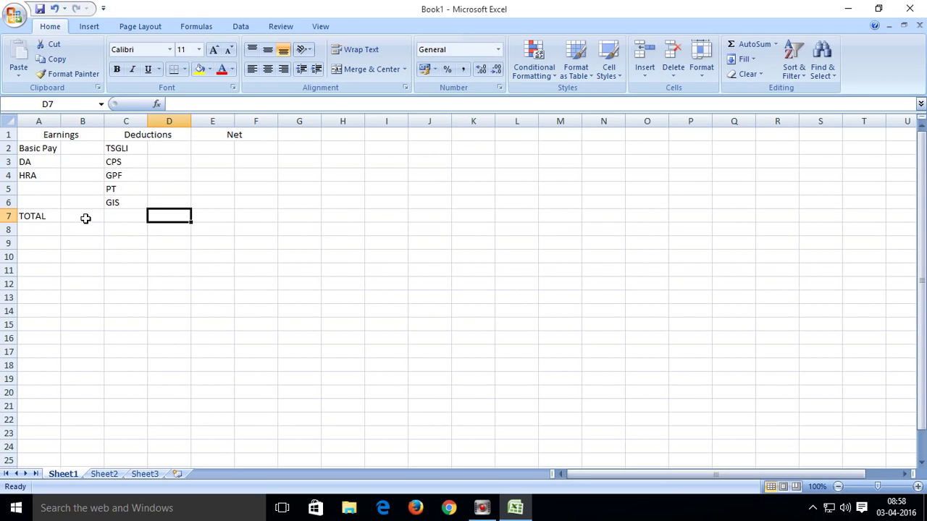
click(85, 216)
click(172, 217)
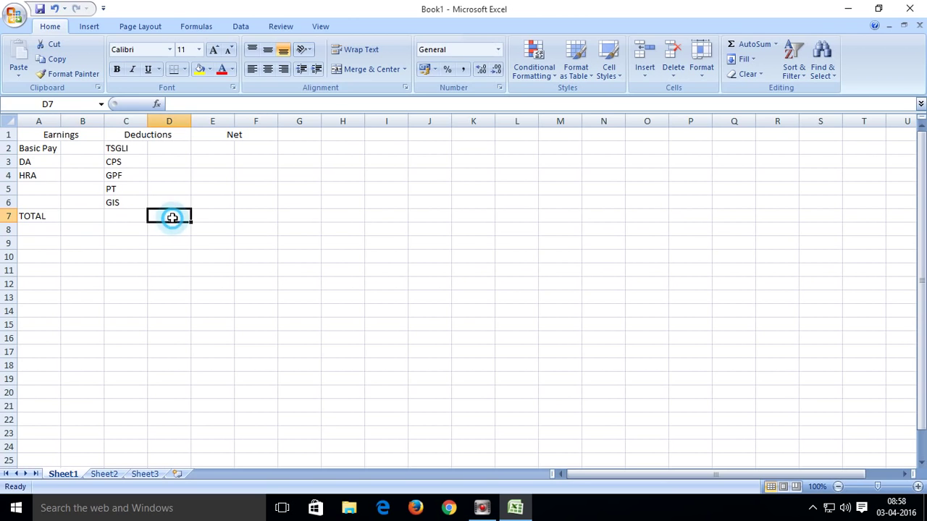
click(246, 219)
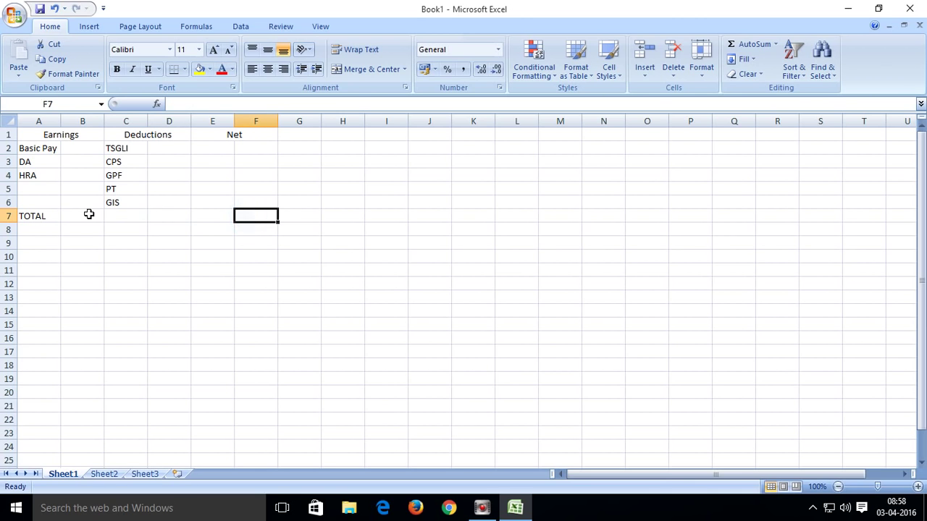
click(71, 216)
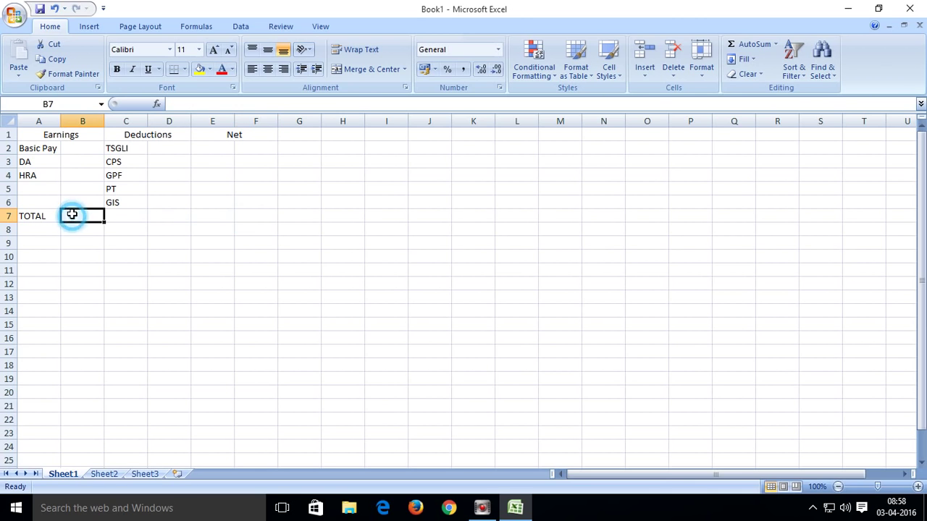
click(68, 148)
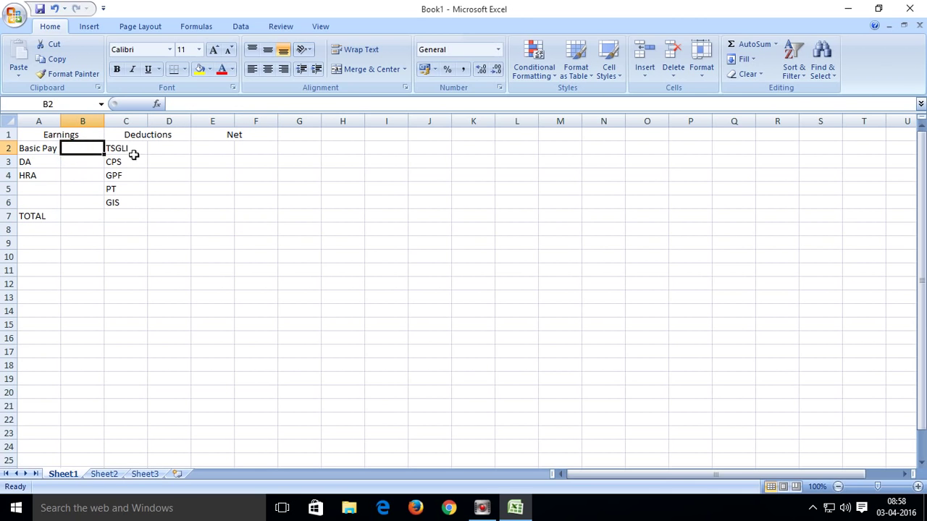
click(77, 158)
click(76, 149)
click(40, 164)
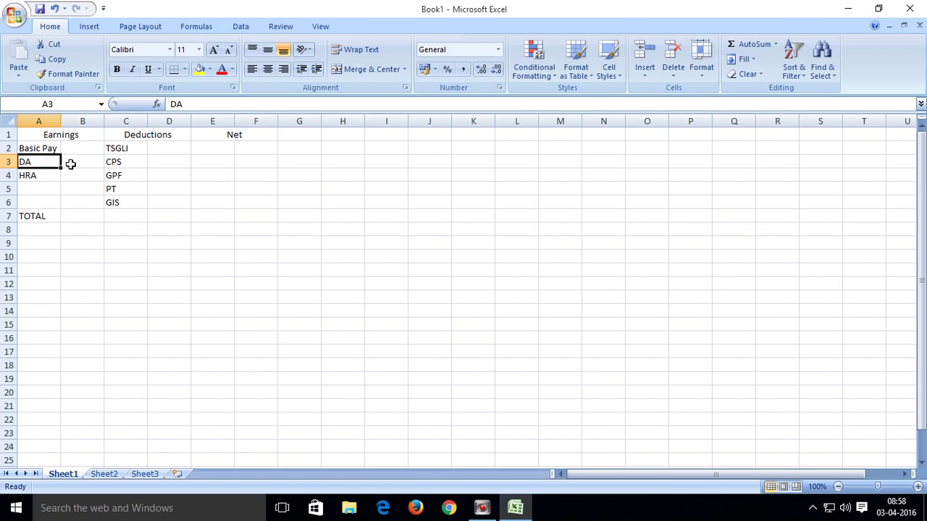
click(77, 160)
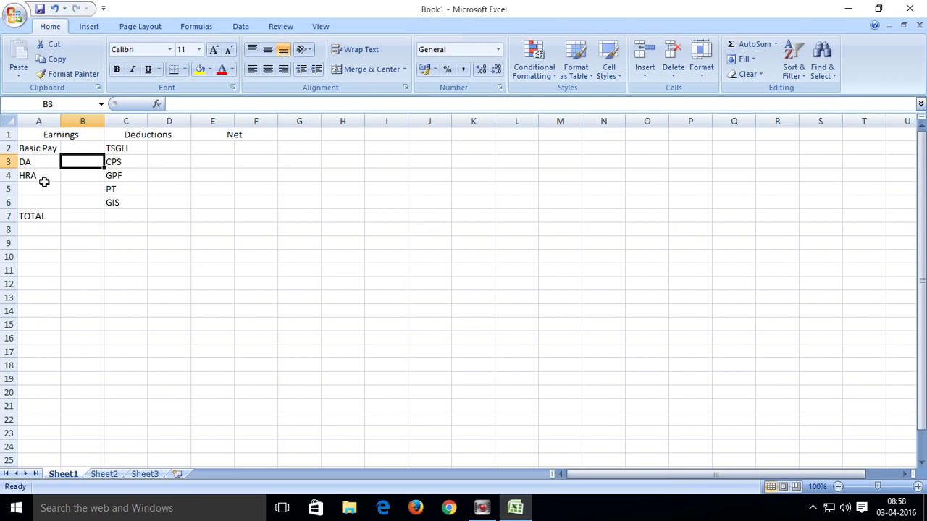
Enter 26600 in B2 as the Basic Pay amount
click(76, 151)
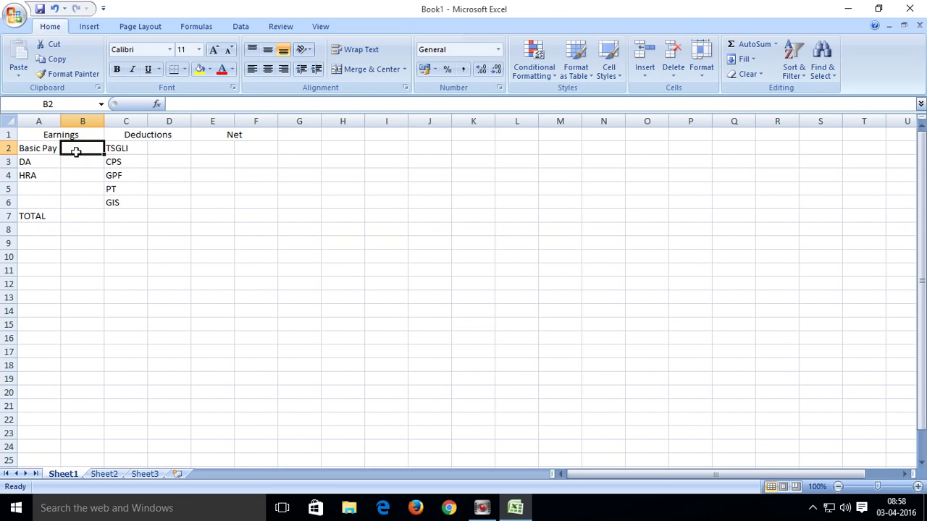
text(26600)
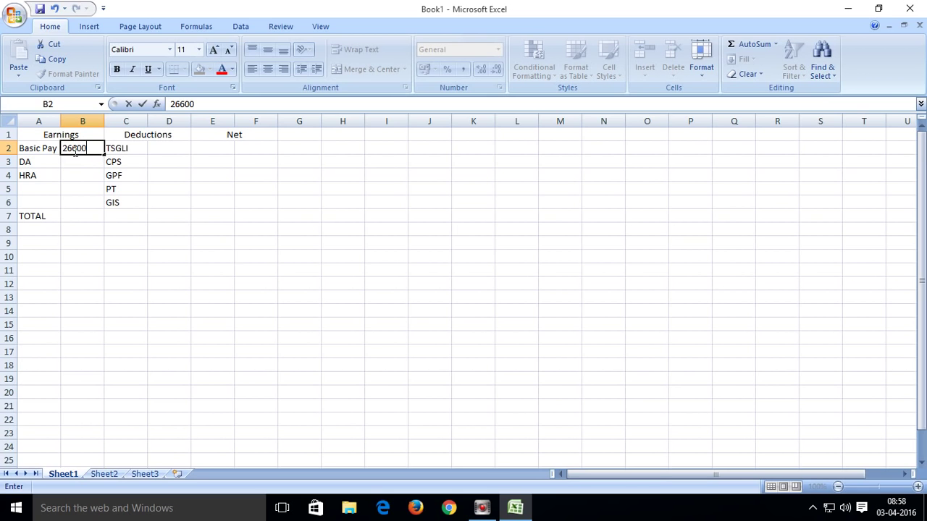
key(Return)
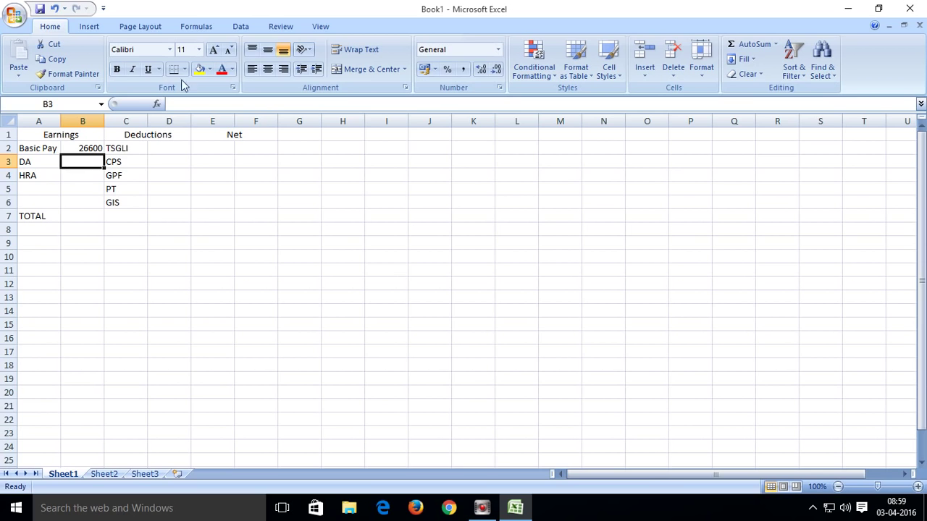
Add the rate labels DA% in G1 and HRA% in G2
click(307, 136)
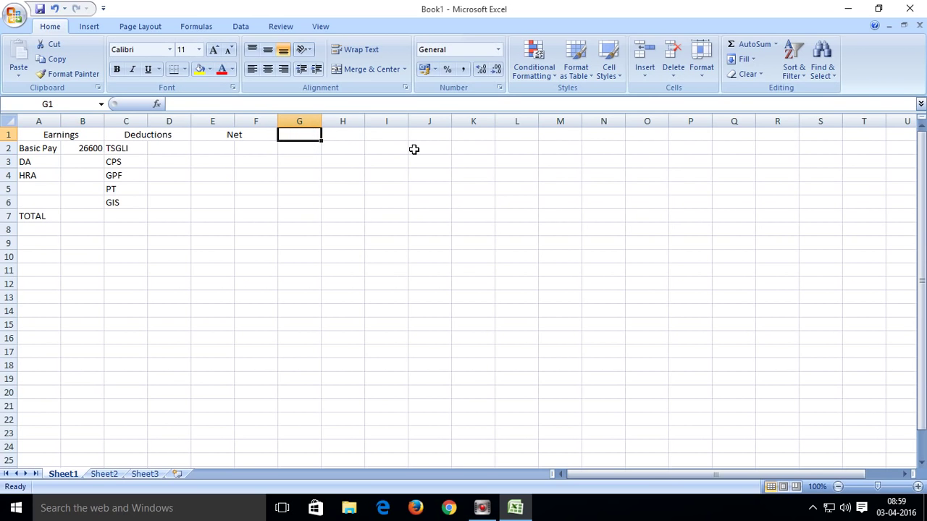
text(da)
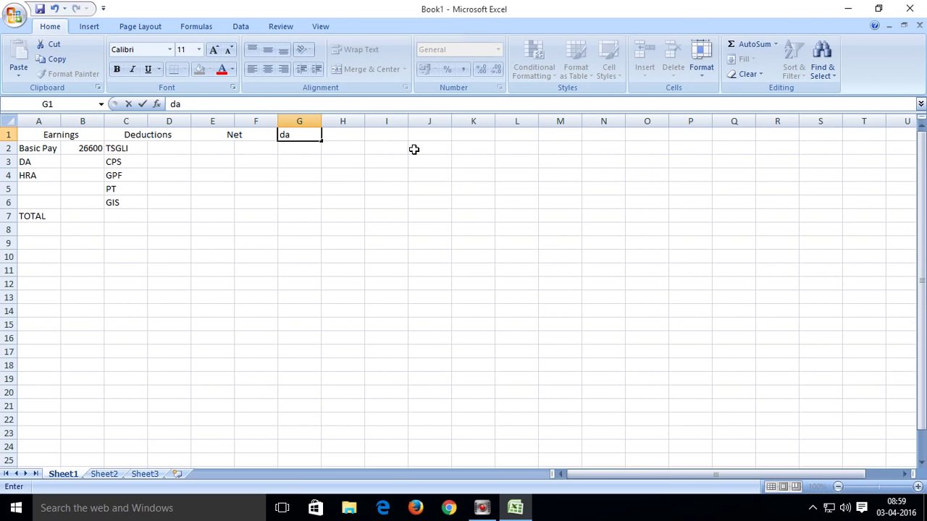
key(BackSpace)
key(BackSpace)
text(DS)
key(BackSpace)
text(A%)
key(Return)
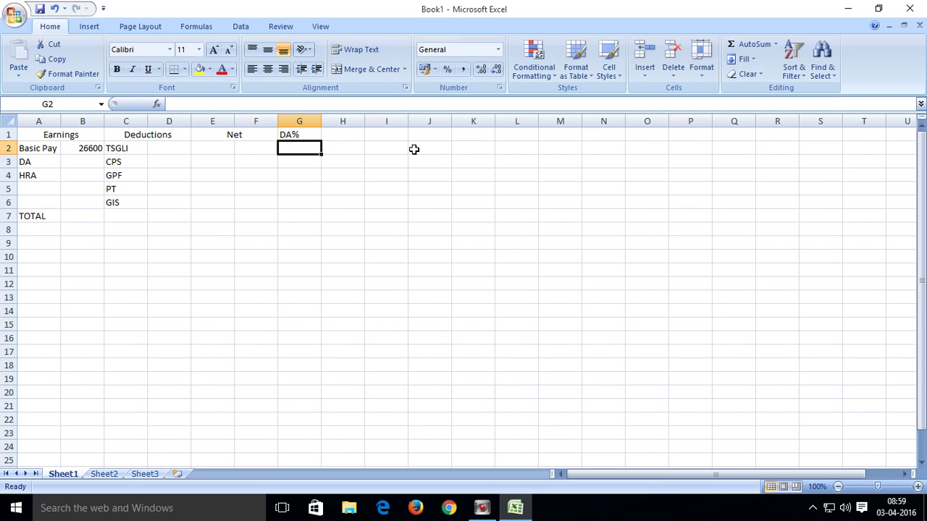
text(8)
key(BackSpace)
text(HR)
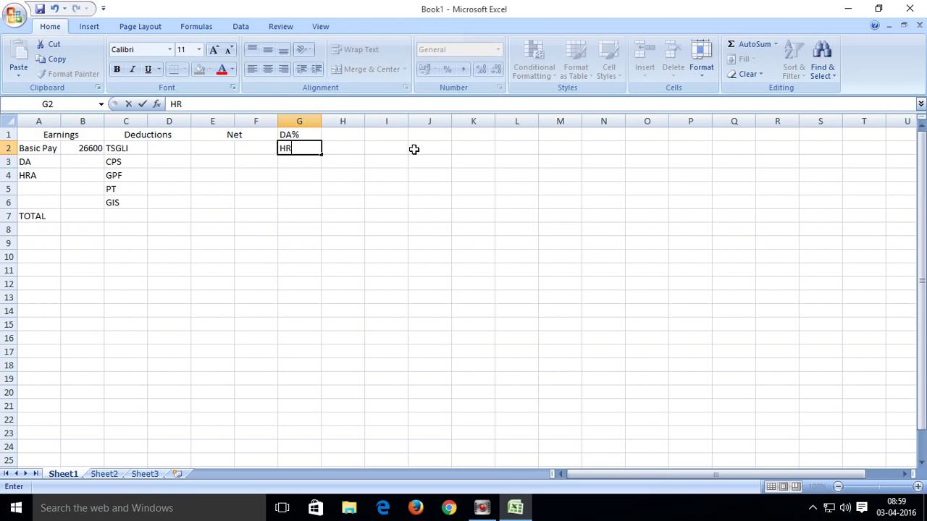
text(A%)
key(Return)
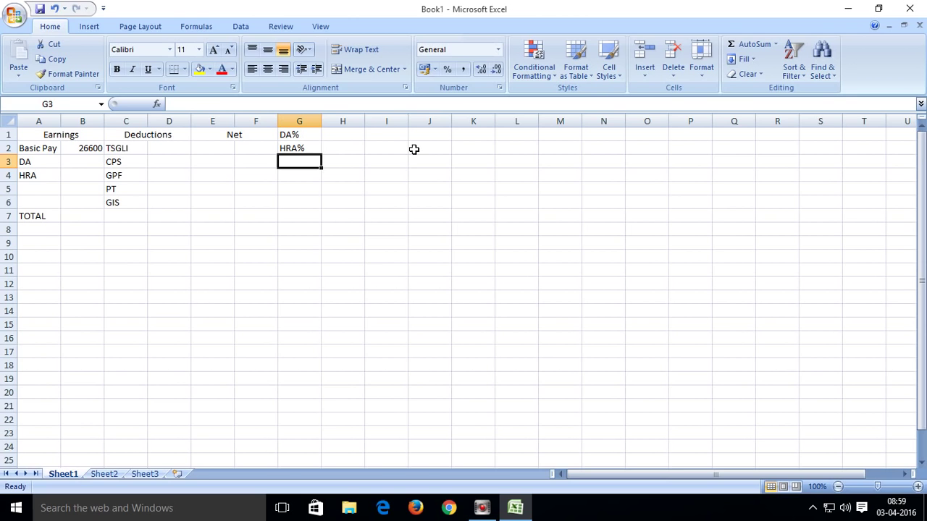
Enter the rates 15.196 in H1 and 12 in H2
click(344, 138)
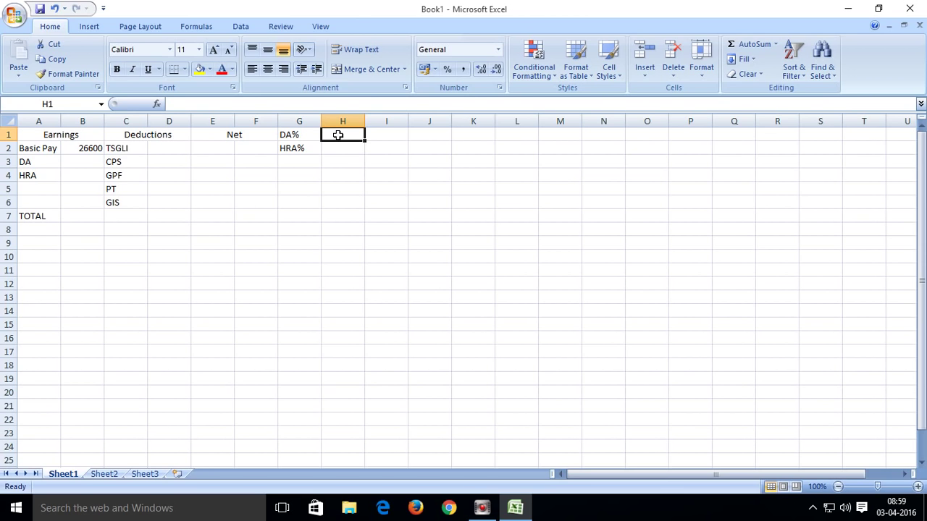
text(15)
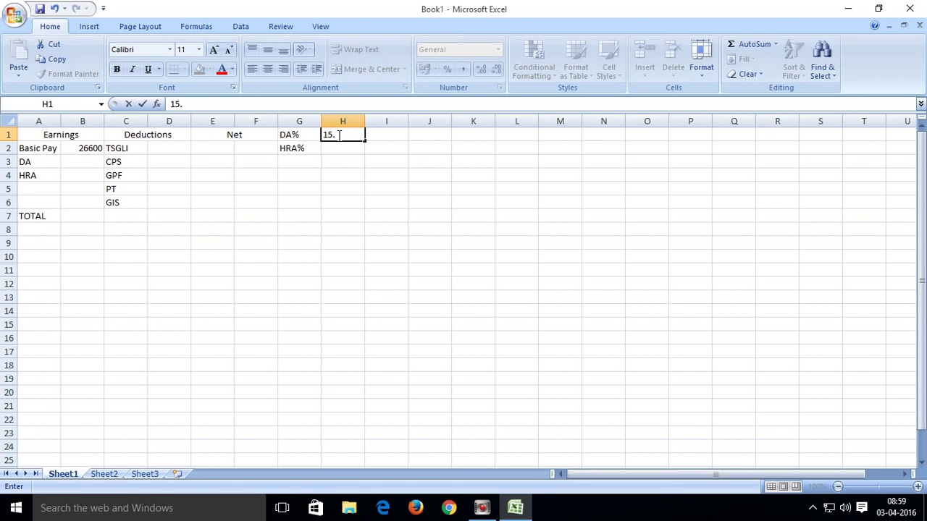
text(.196)
key(Return)
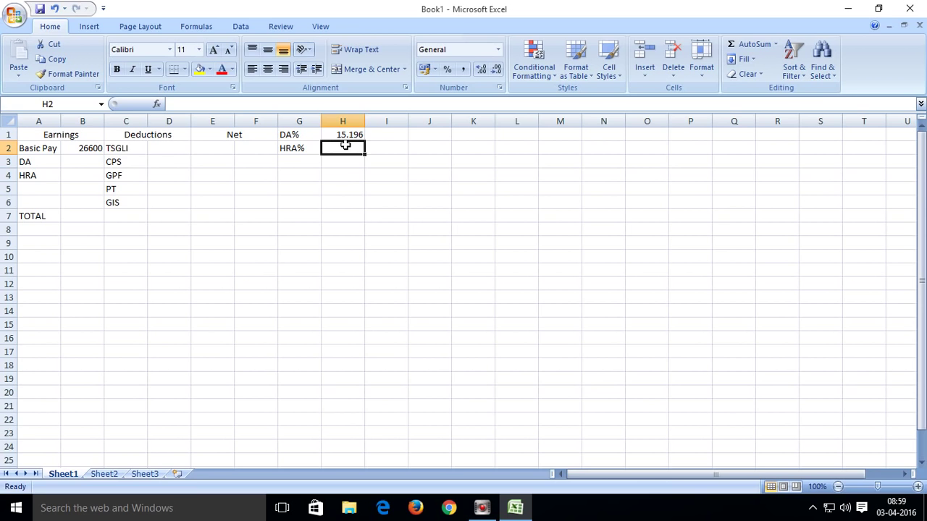
text(12)
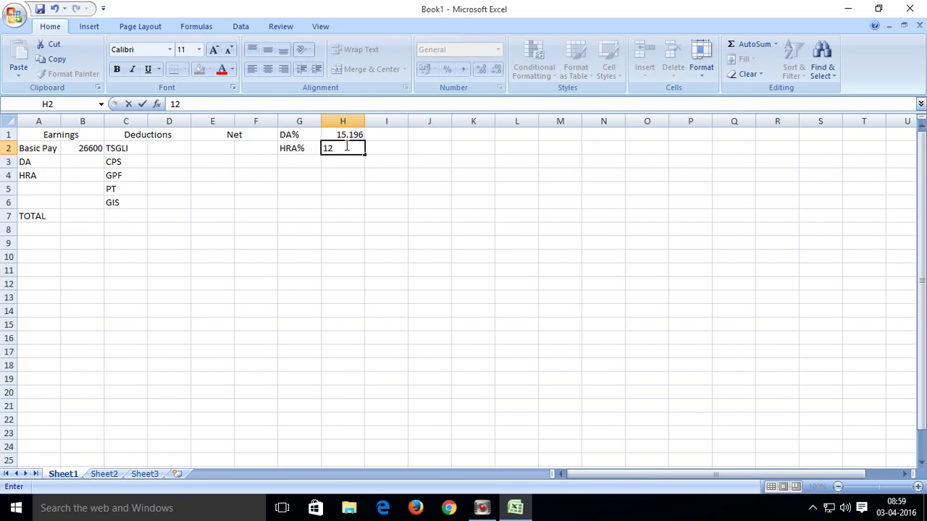
key(Tab)
click(354, 207)
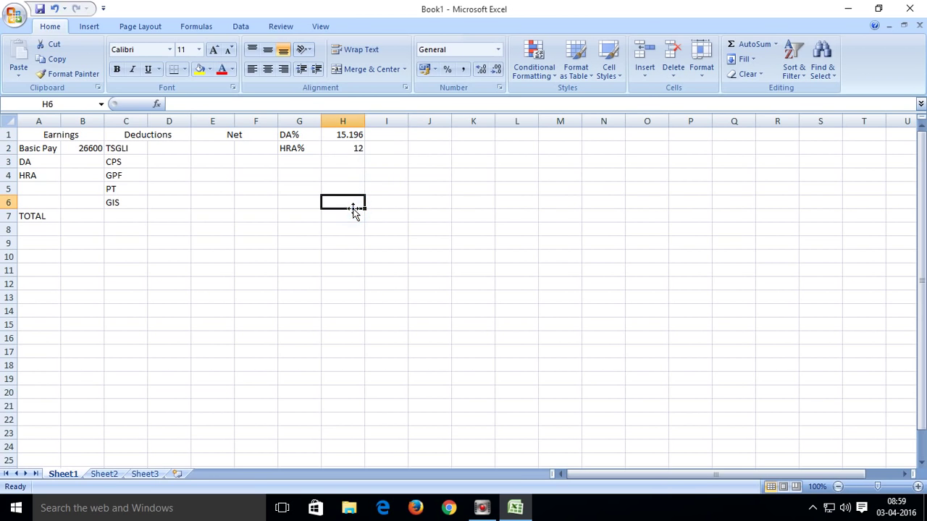
click(347, 148)
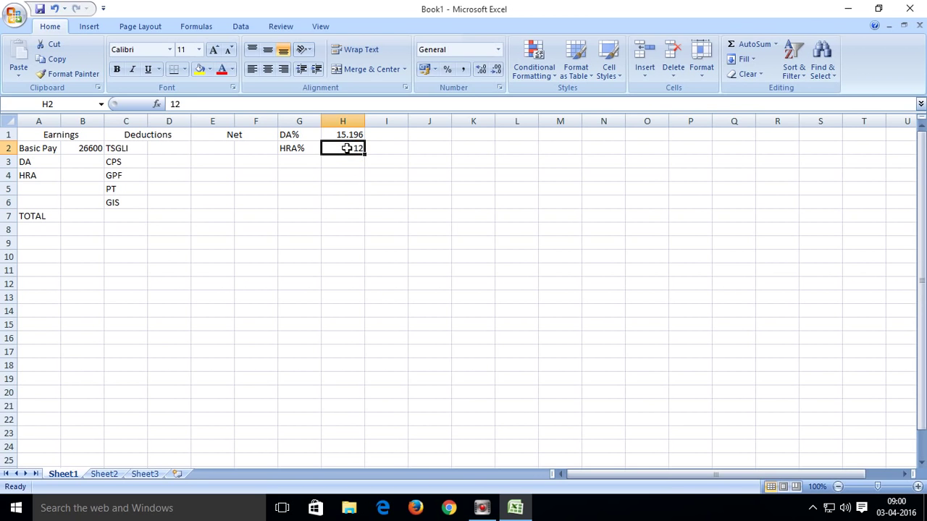
click(335, 161)
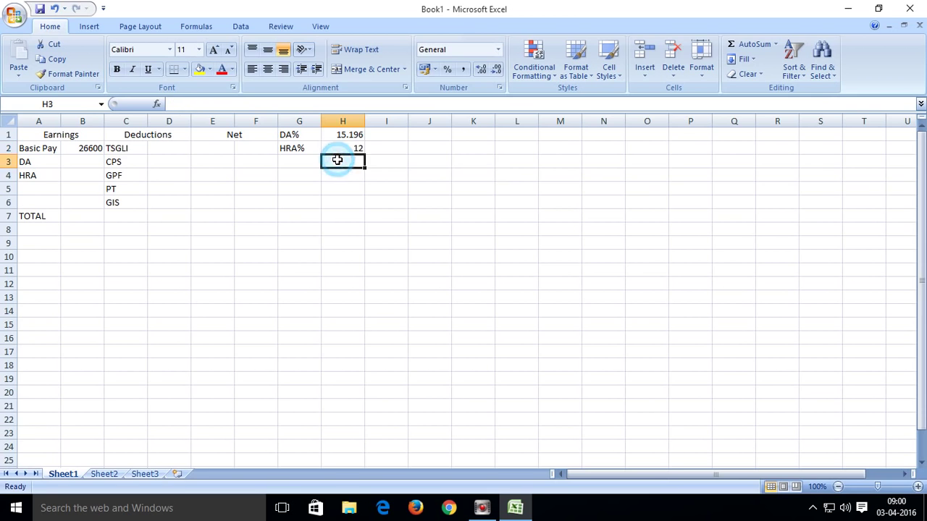
click(338, 148)
click(338, 162)
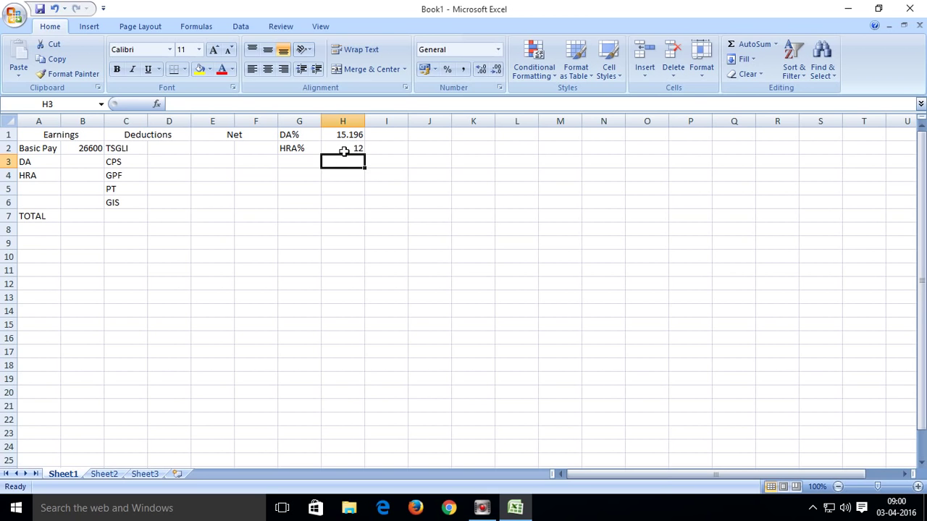
click(352, 191)
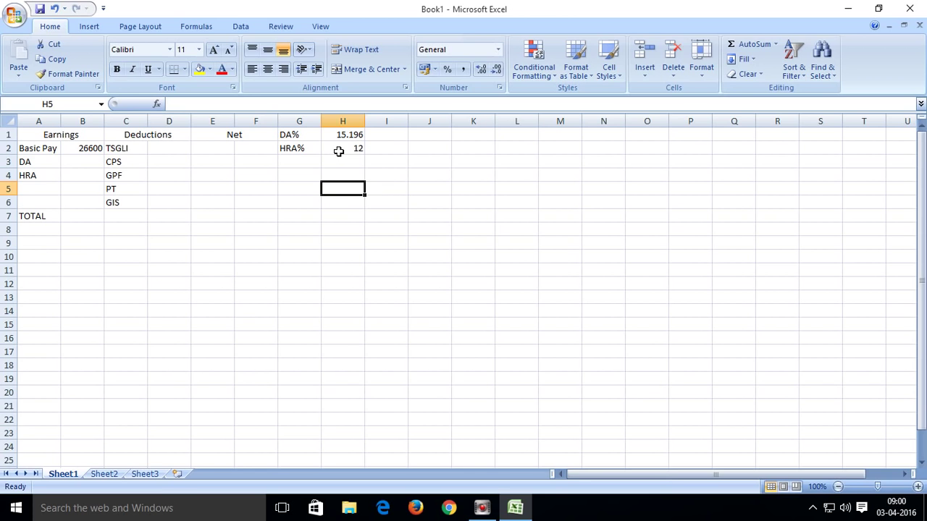
click(330, 162)
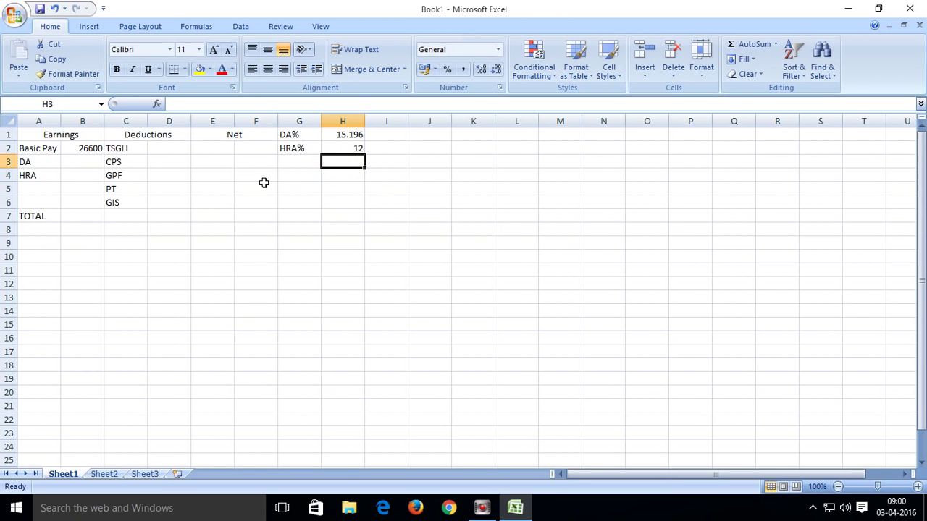
click(78, 162)
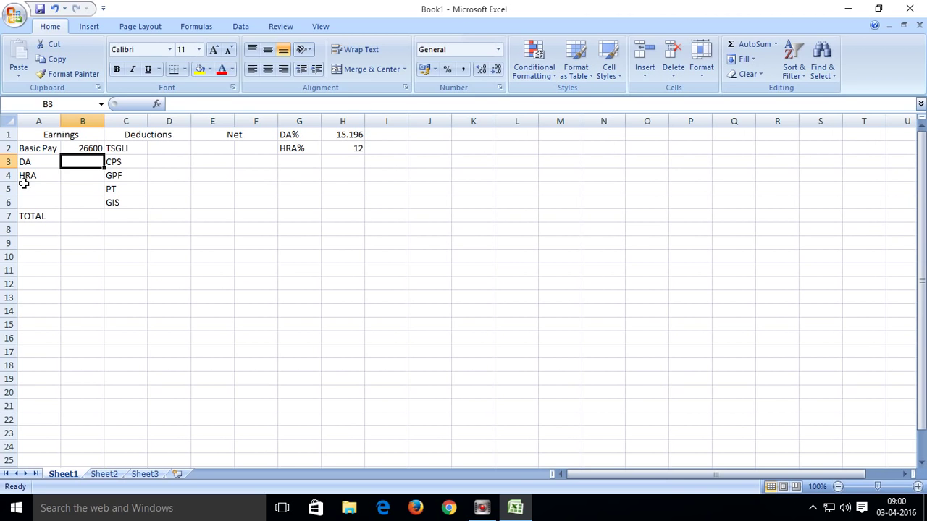
click(352, 136)
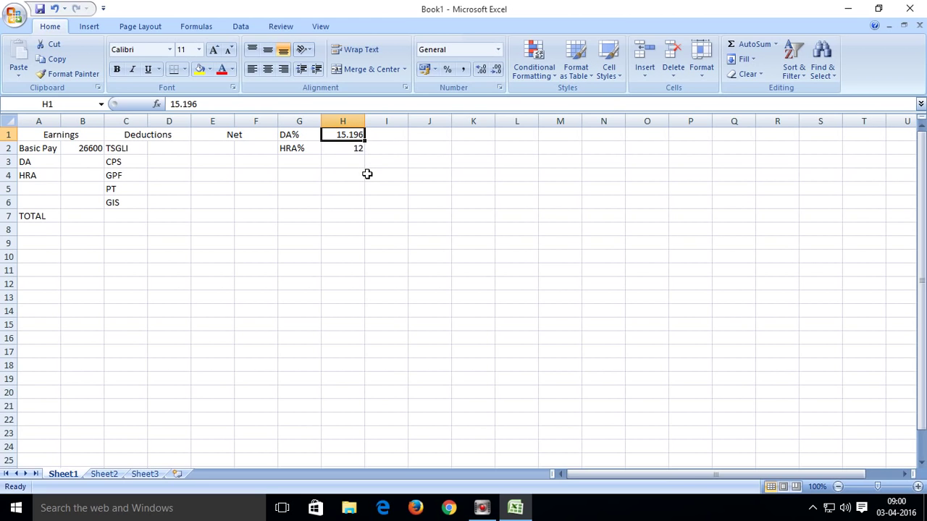
click(75, 162)
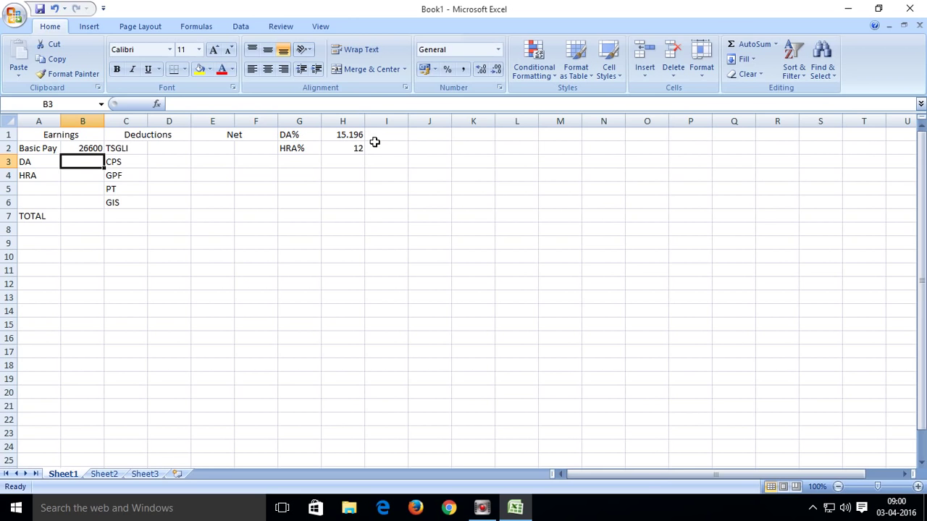
click(182, 105)
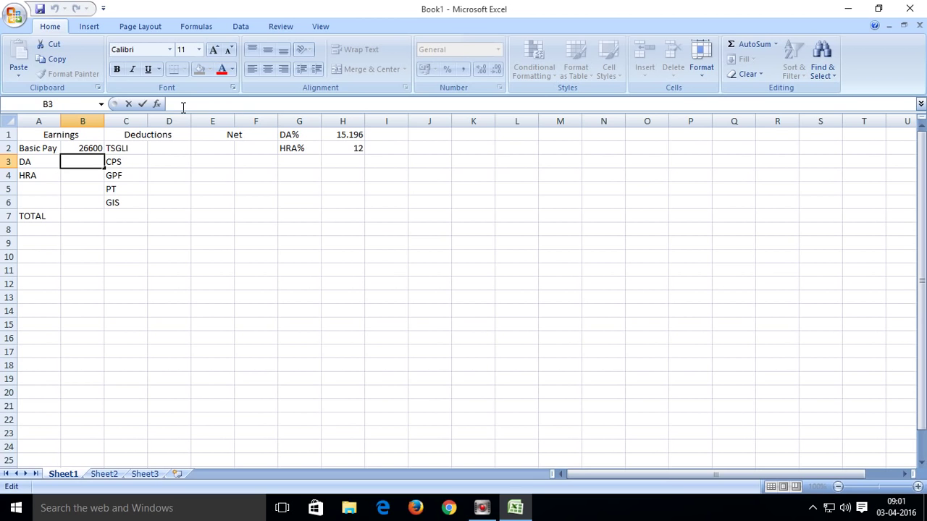
Enter =B2*H1% in B3 to compute DA as 4042.136
text(=)
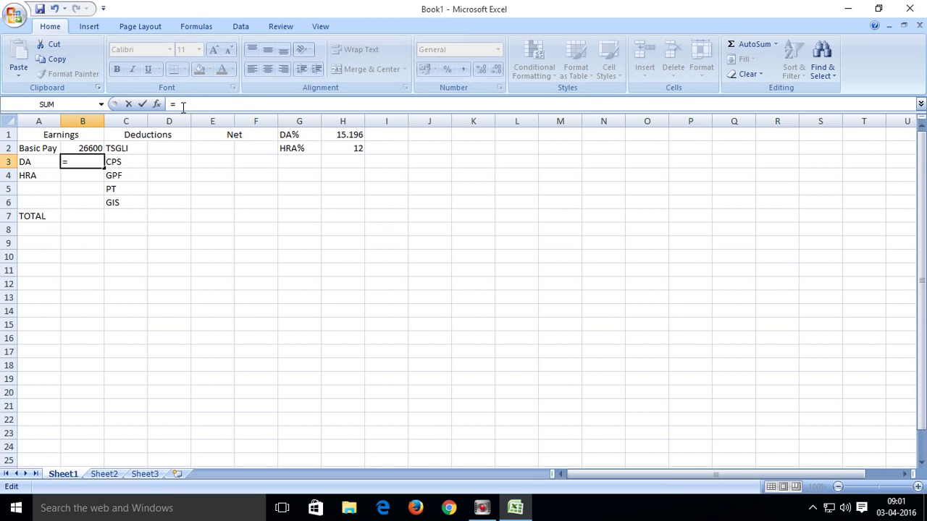
click(85, 149)
text(*)
click(352, 137)
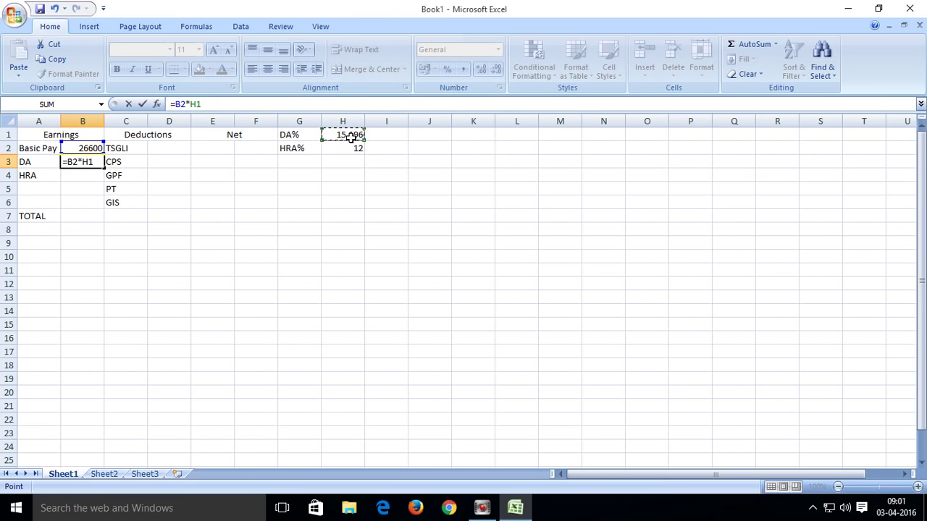
text(%)
key(Return)
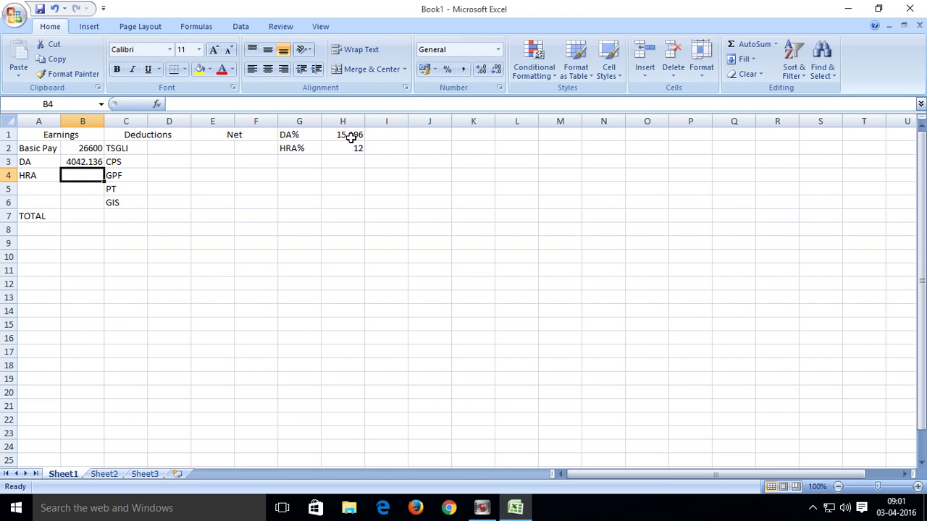
Reselect B3 and reopen its DA formula in the formula bar for editing
click(94, 162)
click(223, 104)
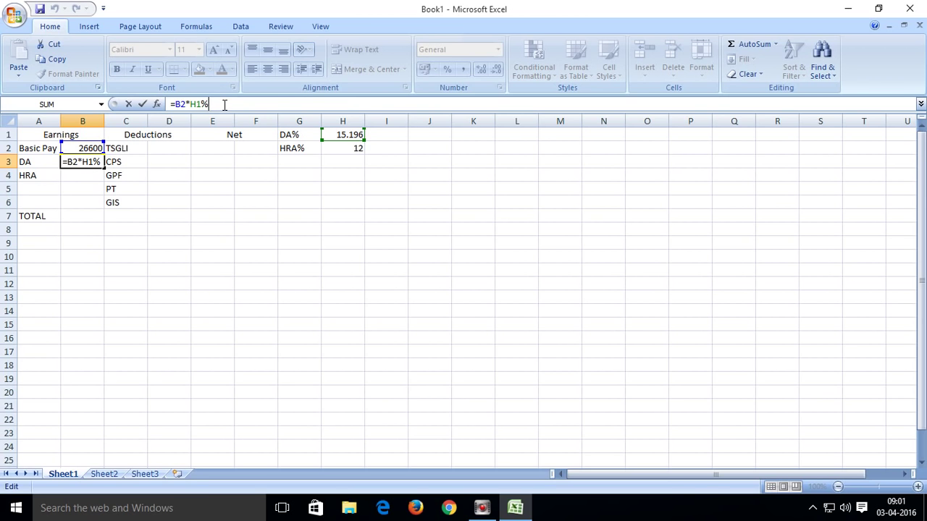
key(Return)
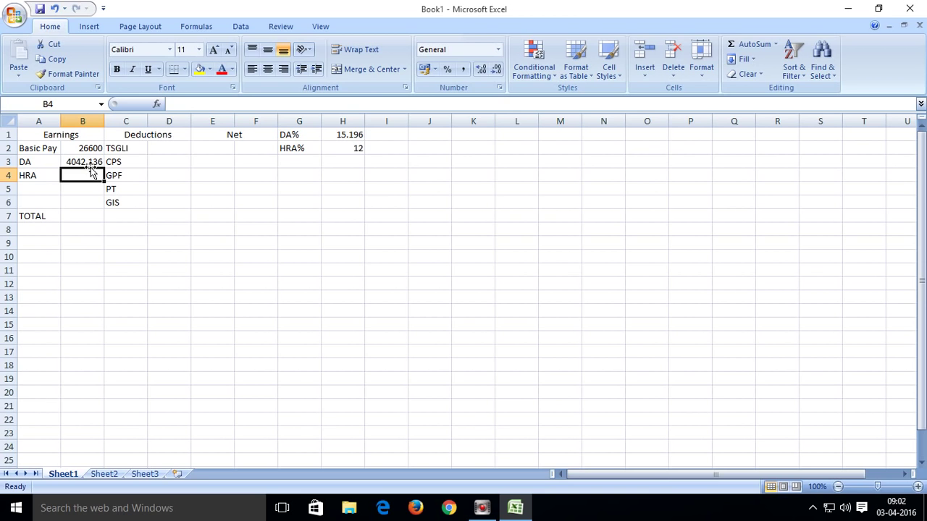
click(88, 200)
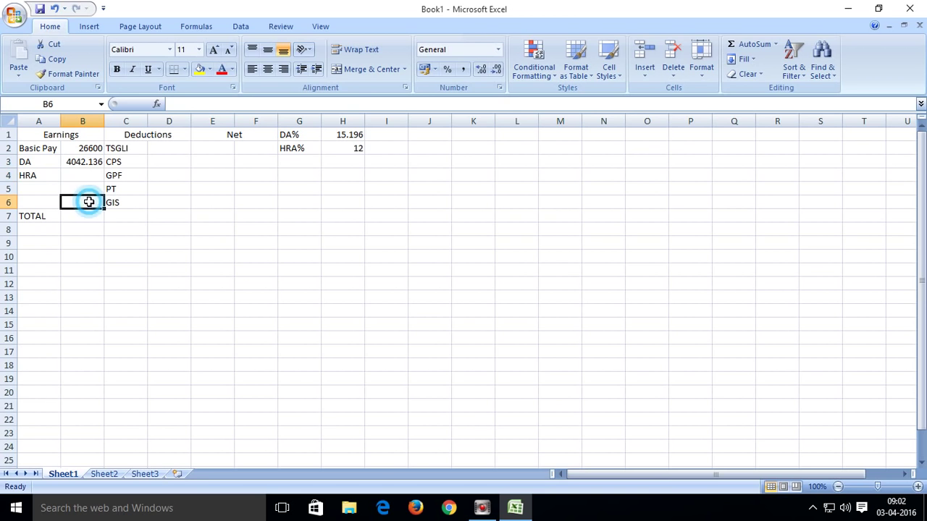
click(96, 162)
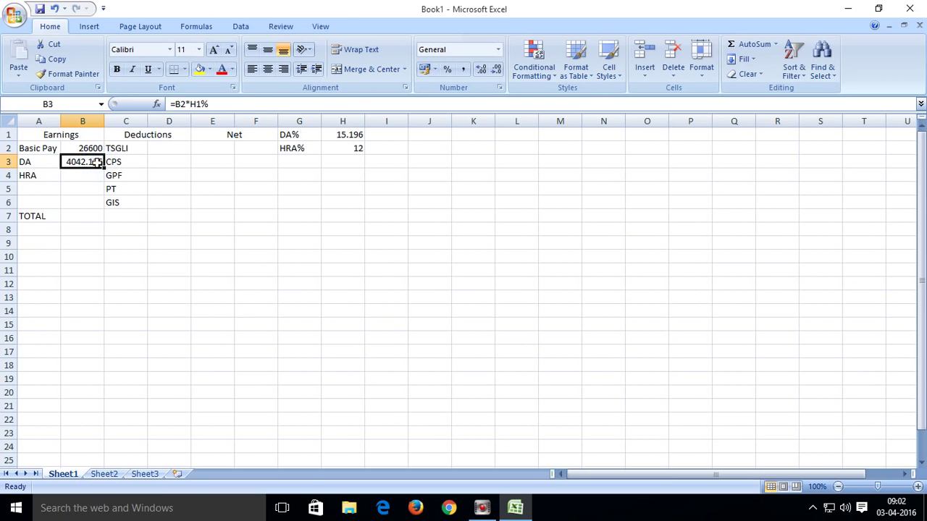
click(215, 105)
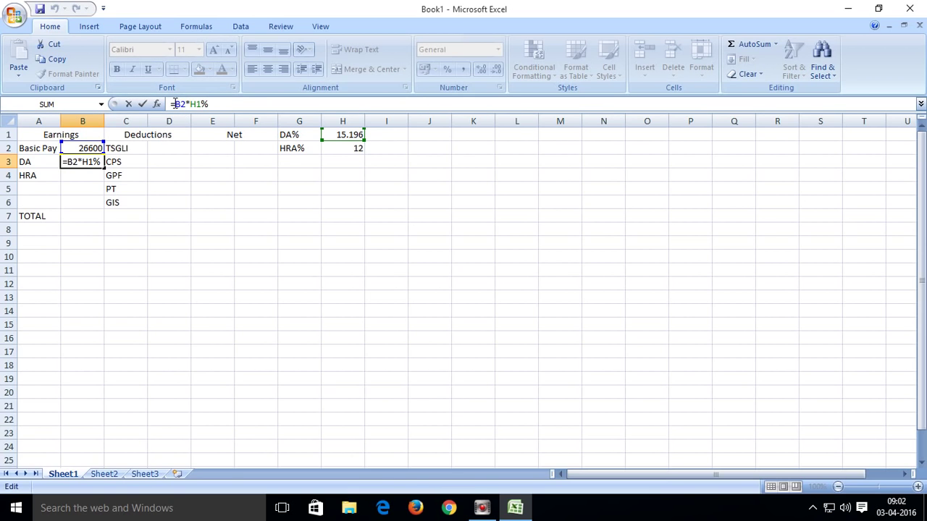
click(179, 106)
text(rO)
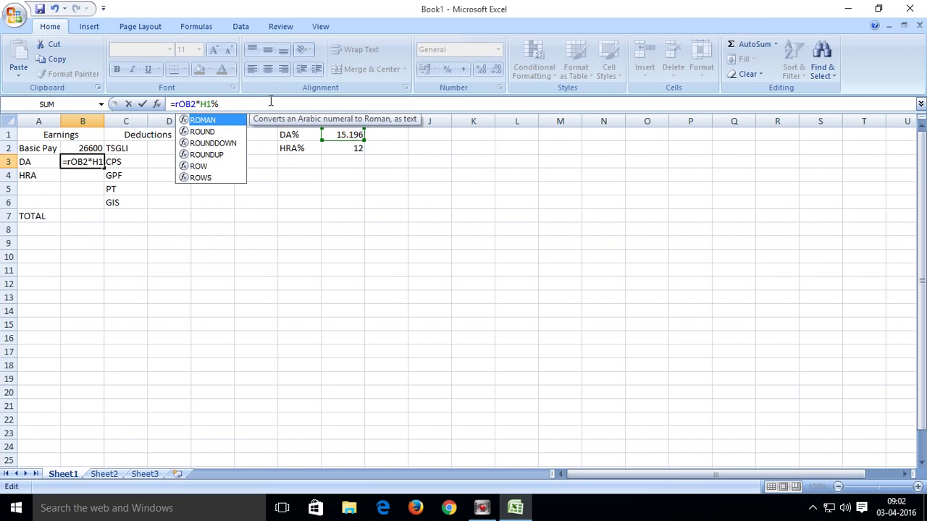
text(UND)
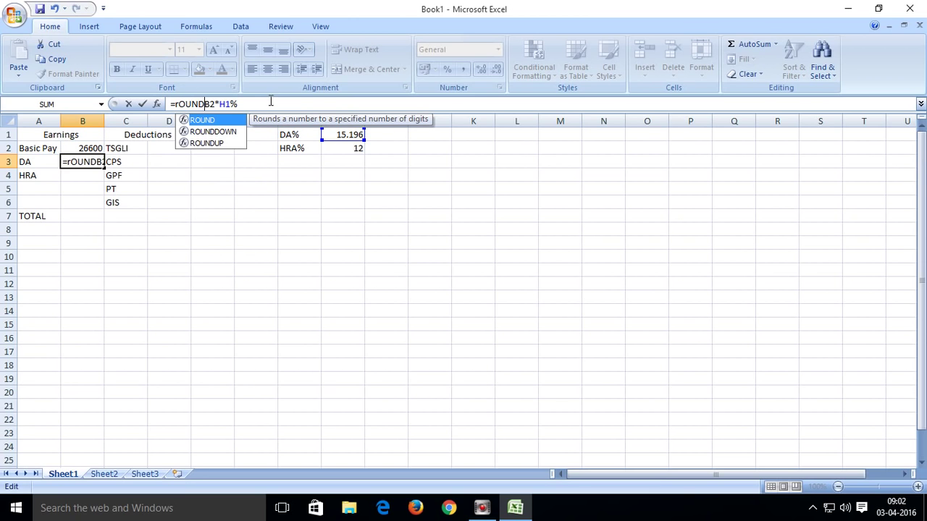
double_click(226, 120)
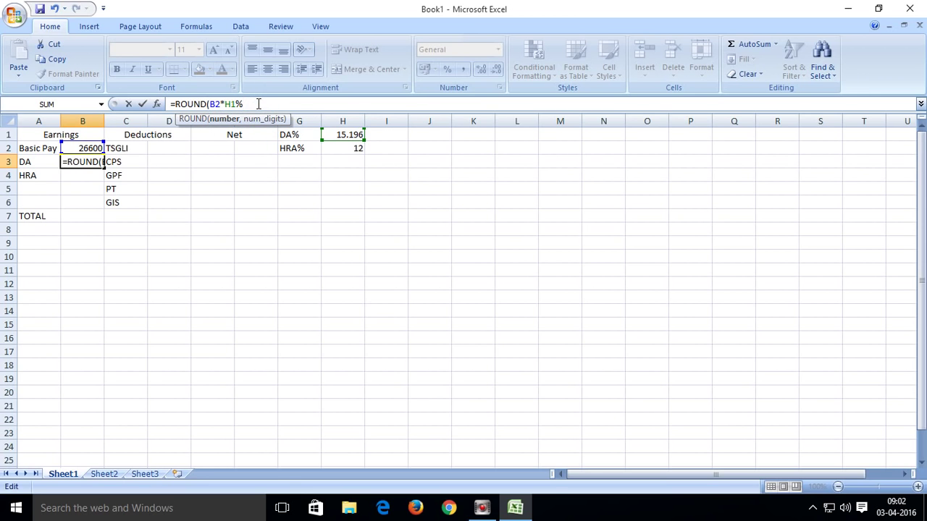
text(,0)
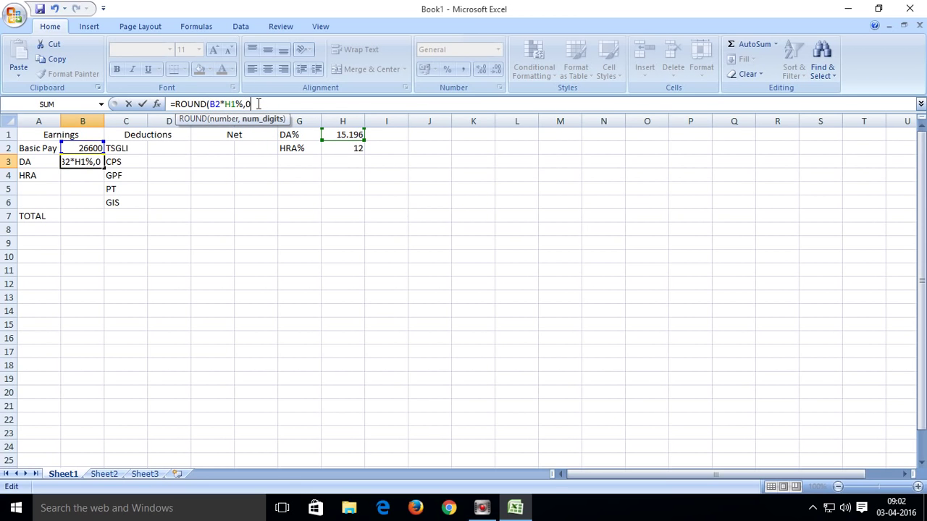
text())
key(Return)
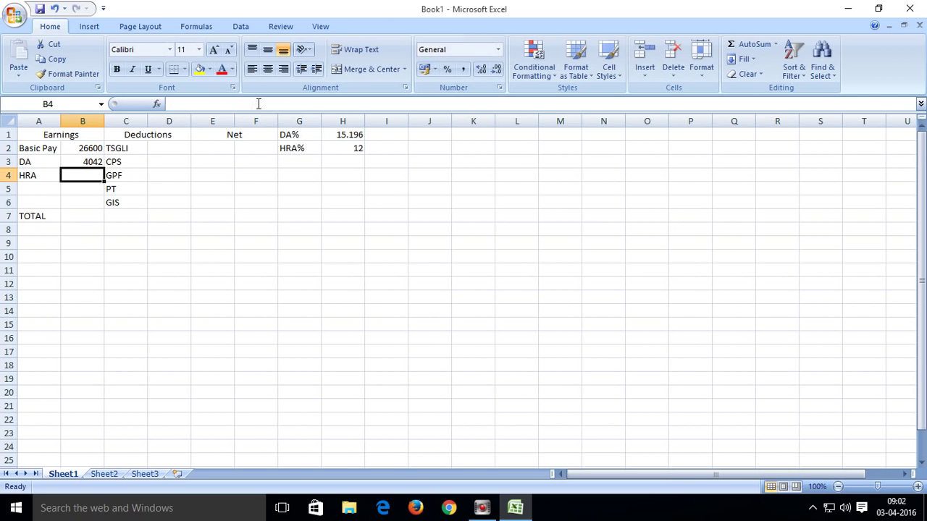
click(99, 163)
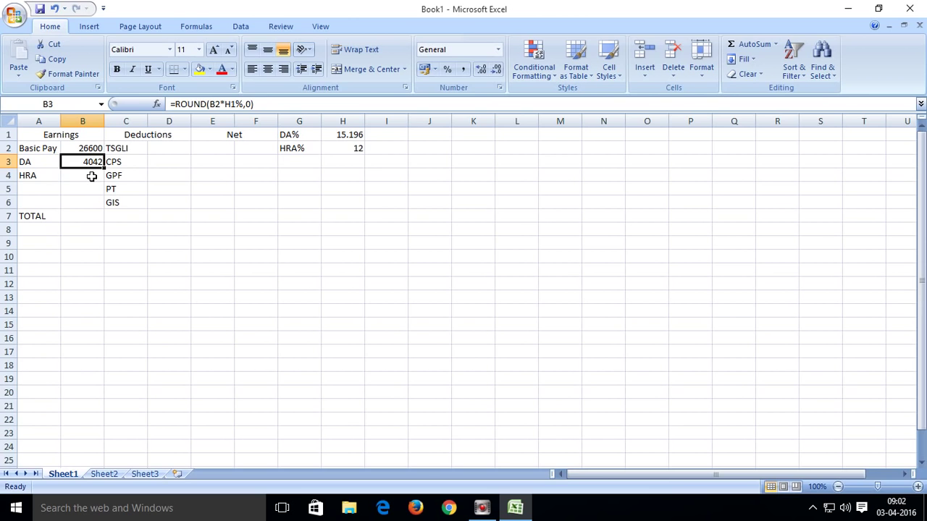
click(92, 176)
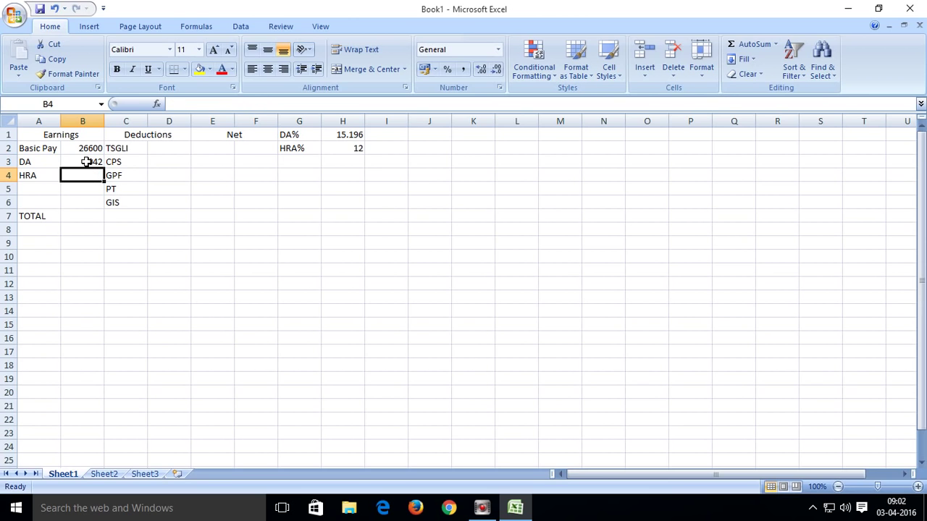
click(87, 162)
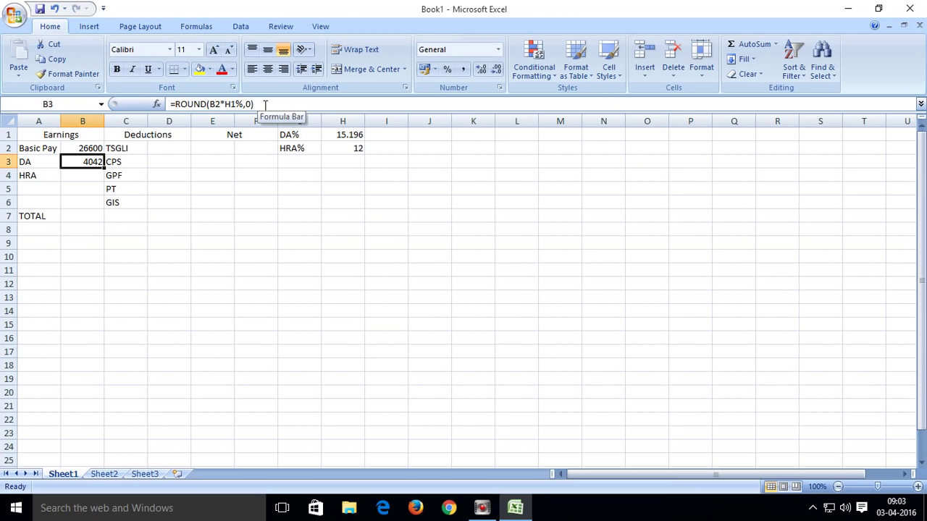
click(90, 180)
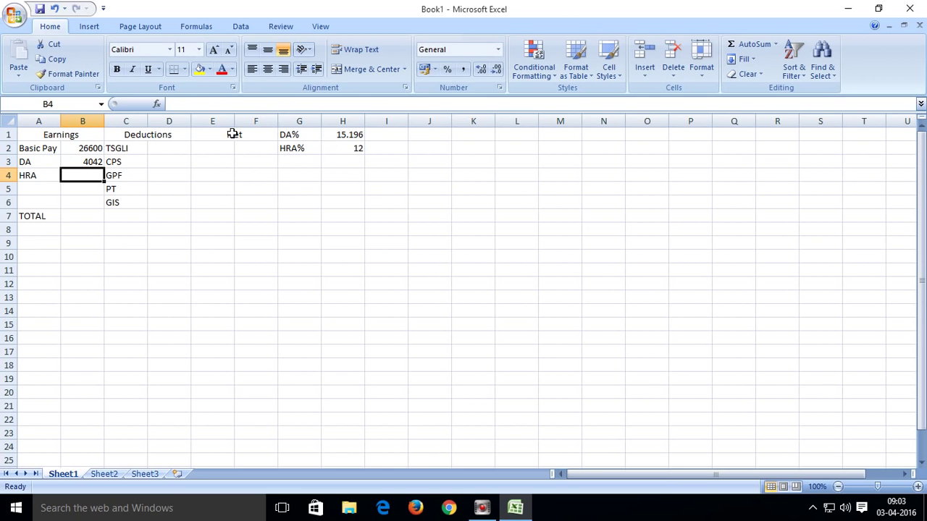
Enter =B2*H2% in B4 to compute HRA as 3192
click(194, 102)
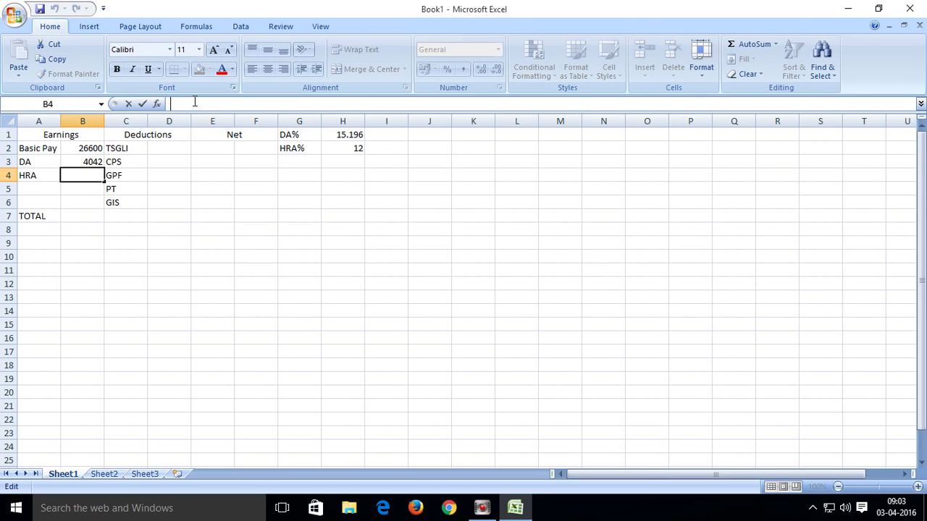
text(=)
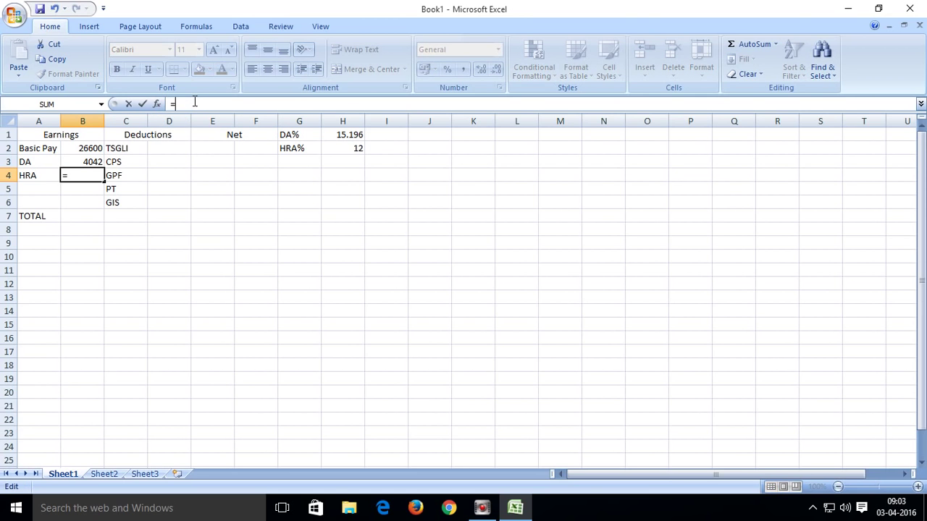
click(92, 148)
text(*)
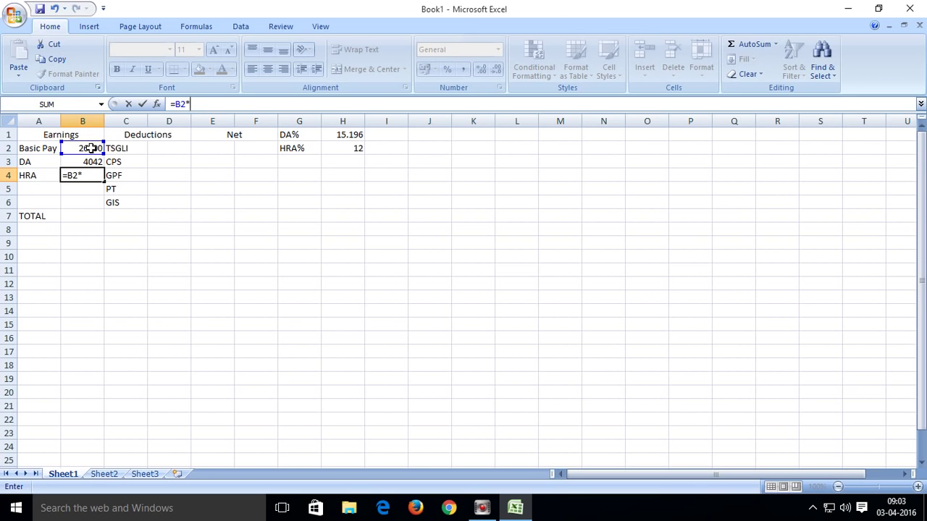
click(347, 149)
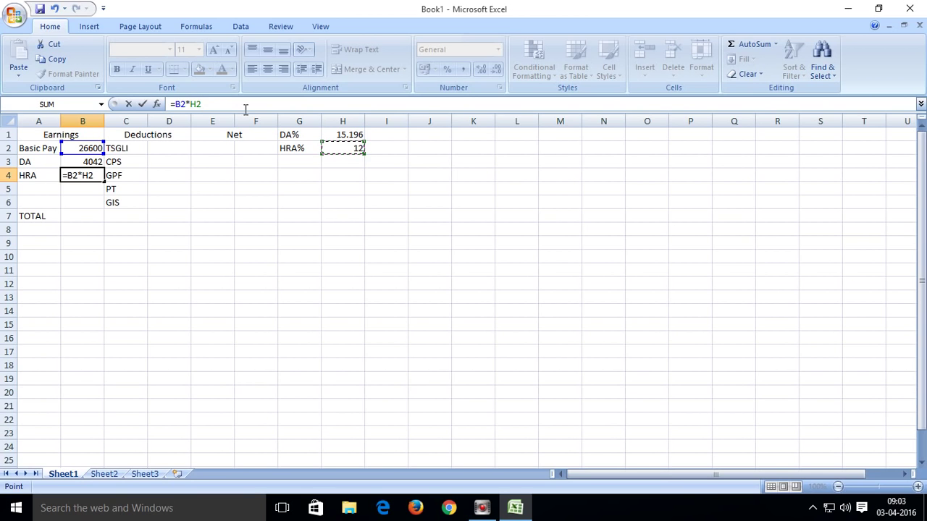
text(%)
key(Return)
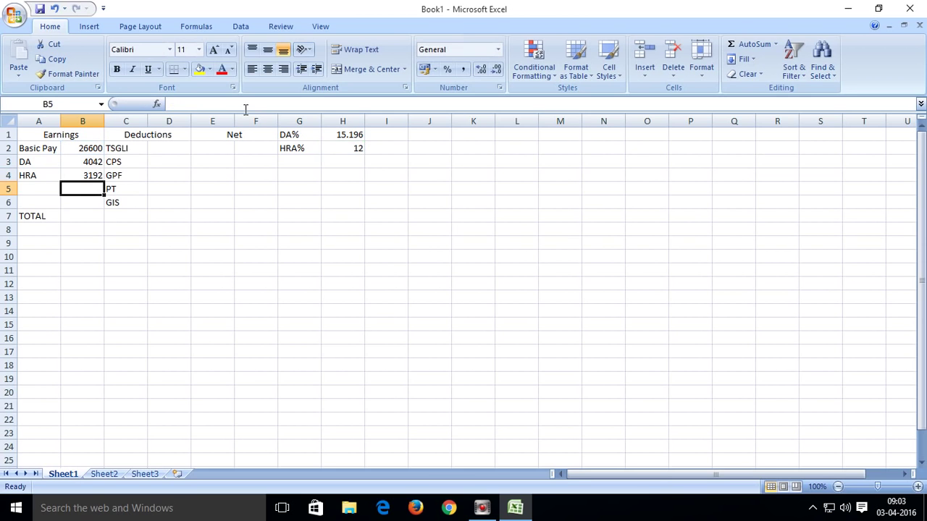
click(87, 219)
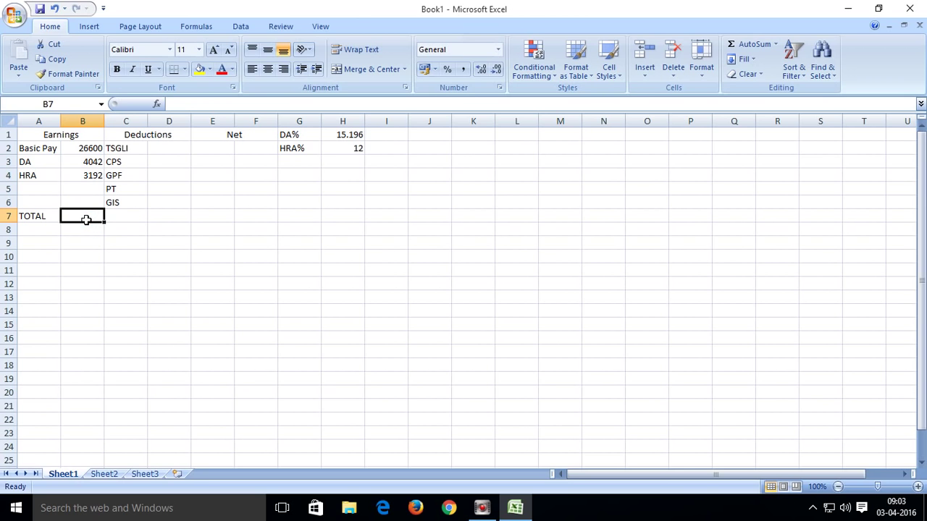
Enter =SUM(B2:B4) in B7 as the earnings total
text(=)
scroll(87, 220, down, 1)
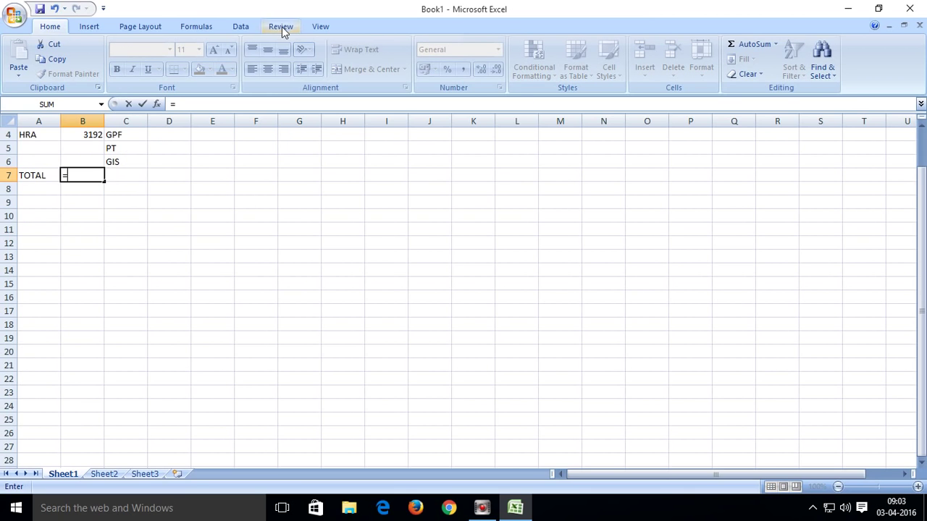
scroll(131, 239, up, 1)
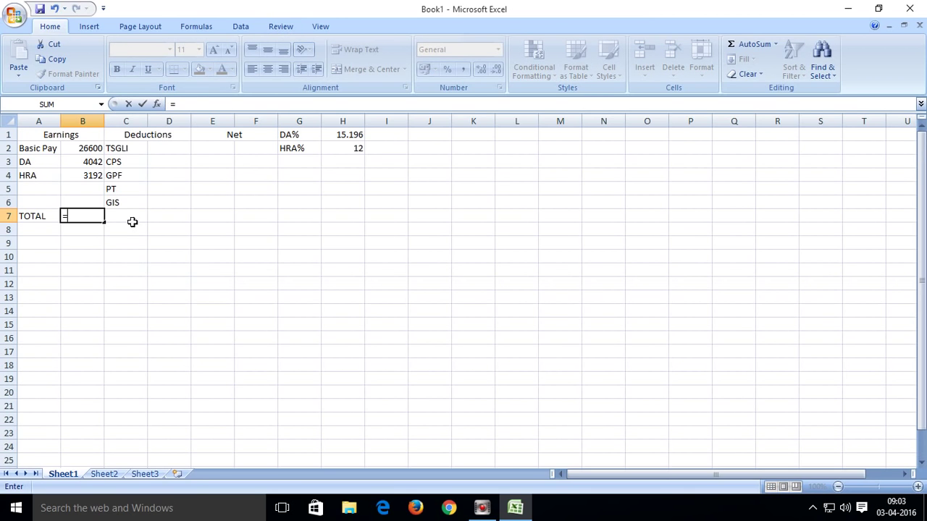
click(197, 105)
text(SUM)
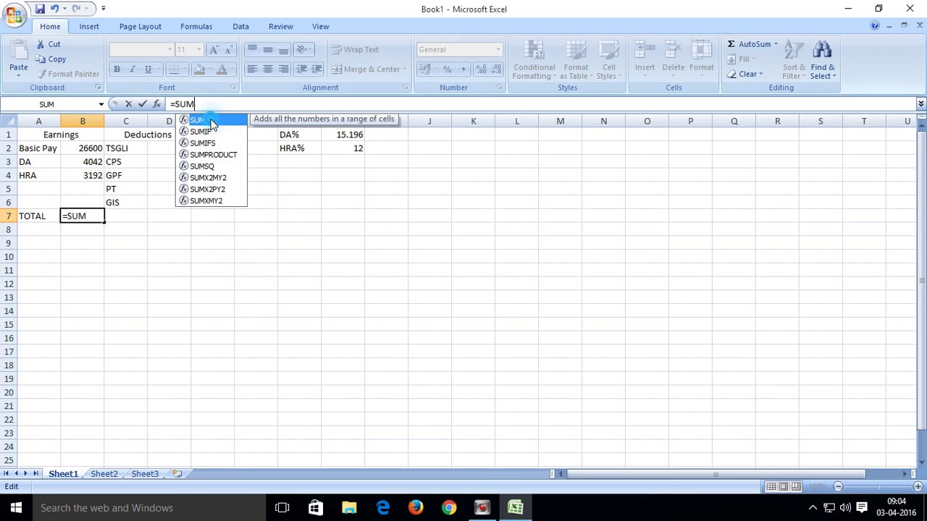
double_click(211, 120)
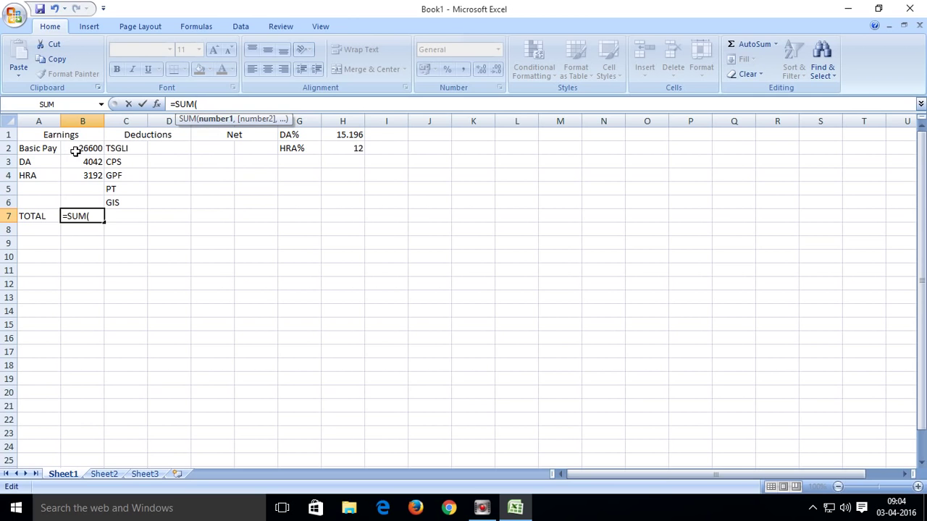
drag(89, 148, 90, 176)
click(221, 104)
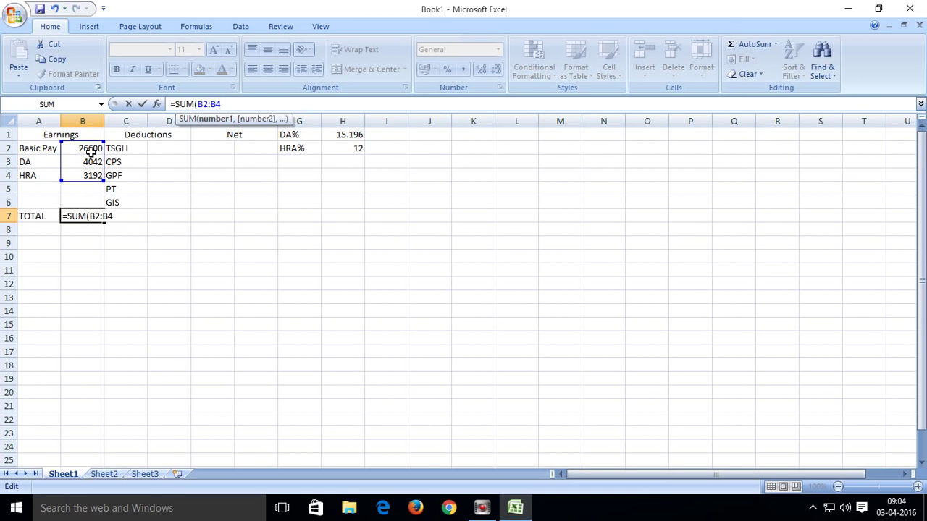
click(224, 104)
text())
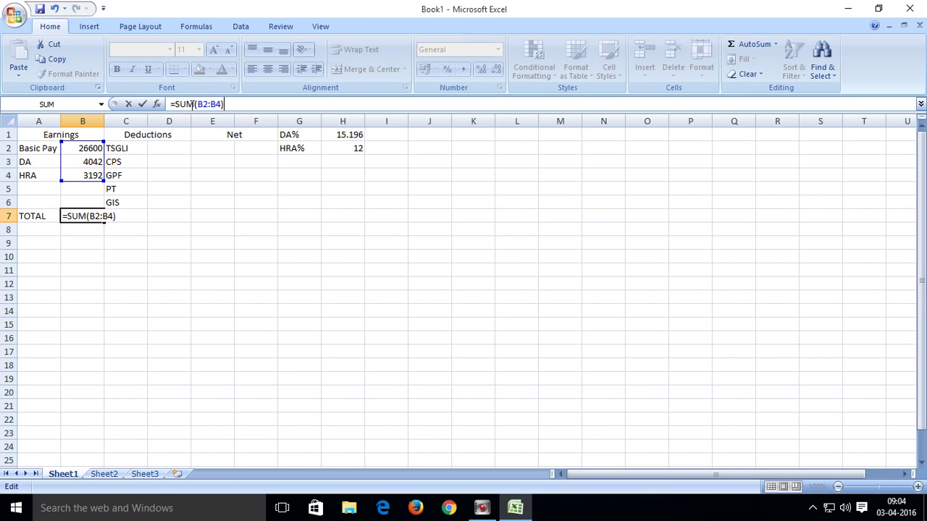
key(Return)
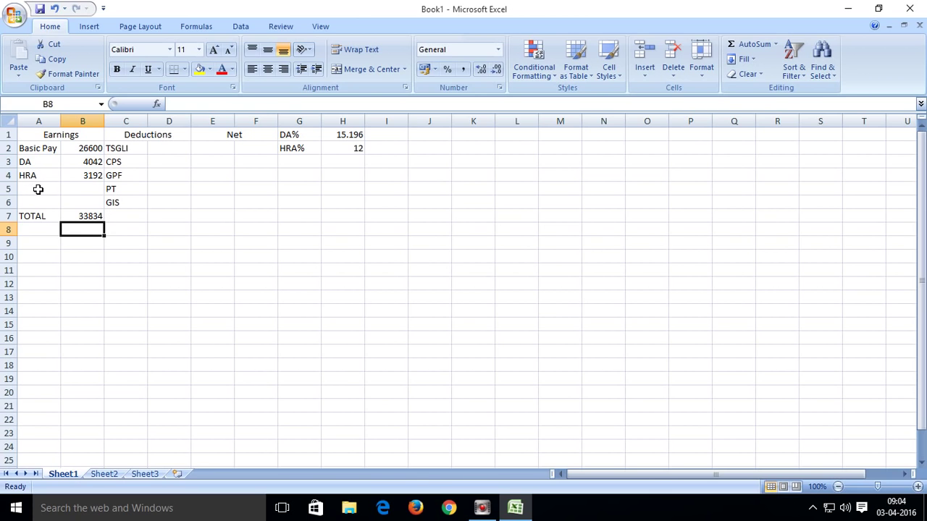
Widen the B7 total to =SUM(B2:B6), showing 33834
click(83, 216)
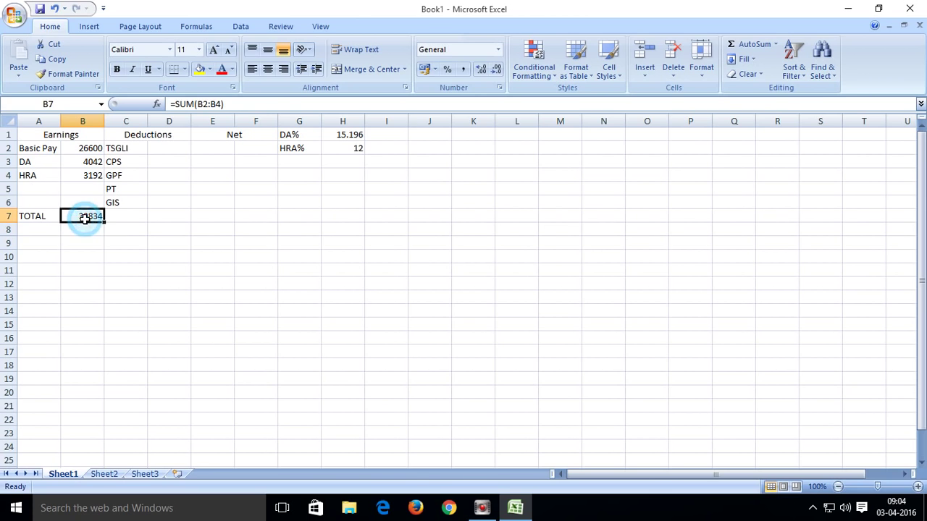
click(234, 104)
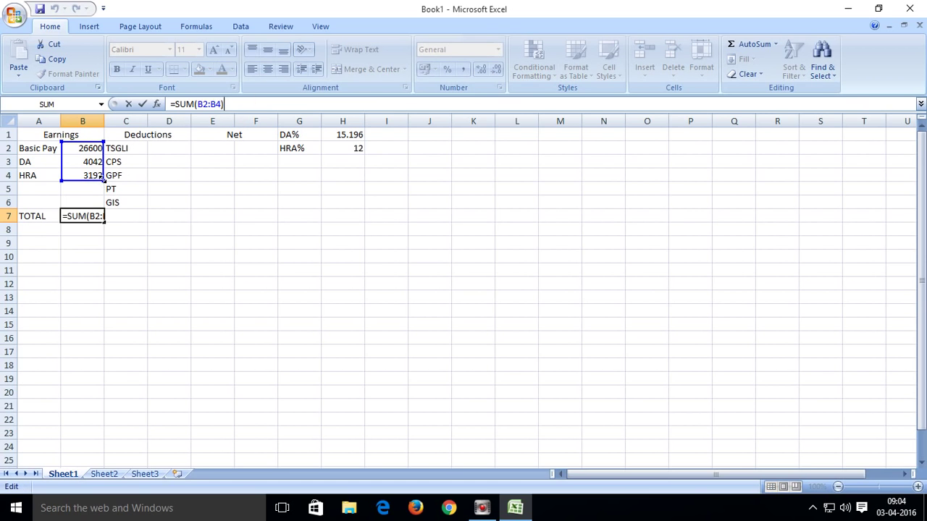
drag(101, 187, 100, 202)
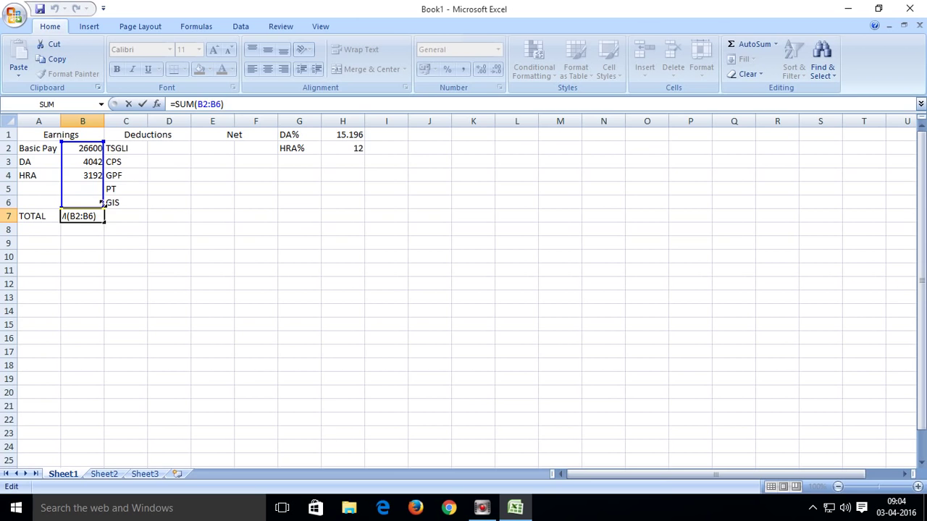
click(236, 104)
key(Return)
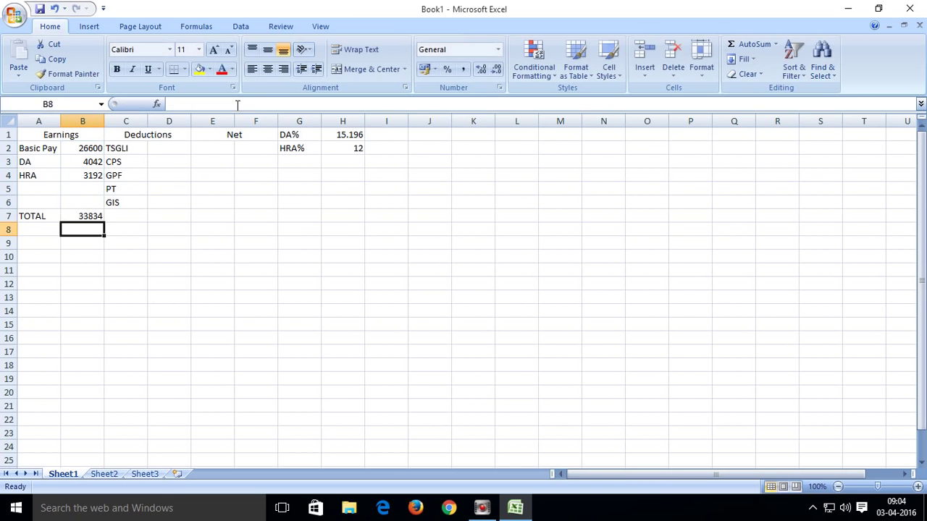
click(30, 187)
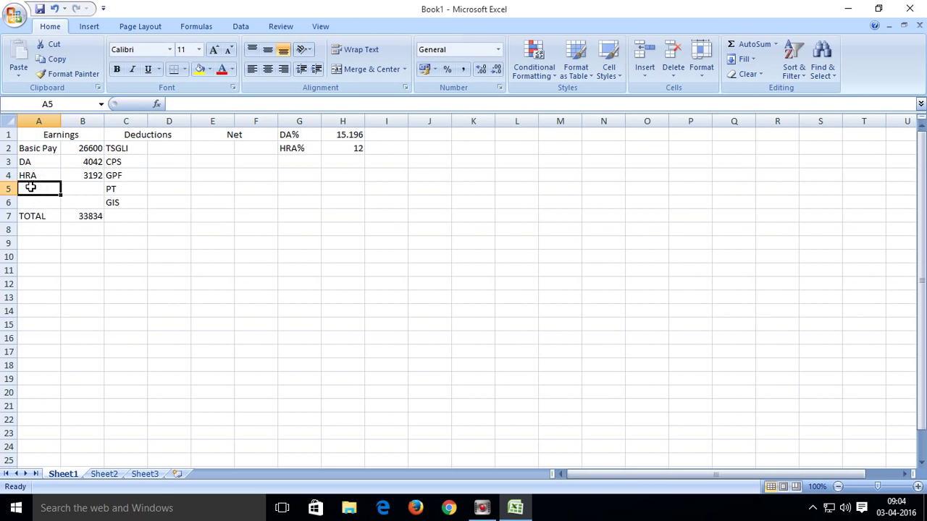
Enter the label TS_SP in A5 and the amount 330 in B5
text(ts)
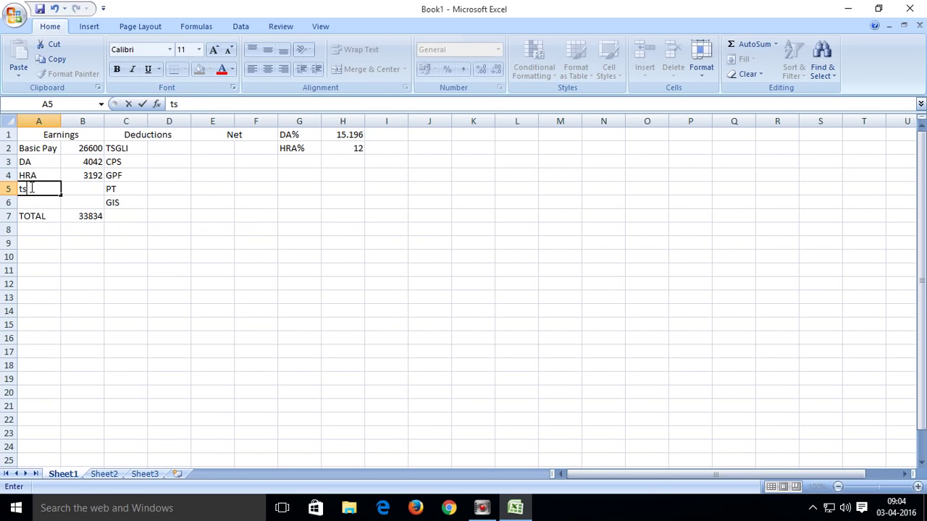
key(BackSpace)
key(BackSpace)
text(TS_SP)
key(Return)
click(96, 189)
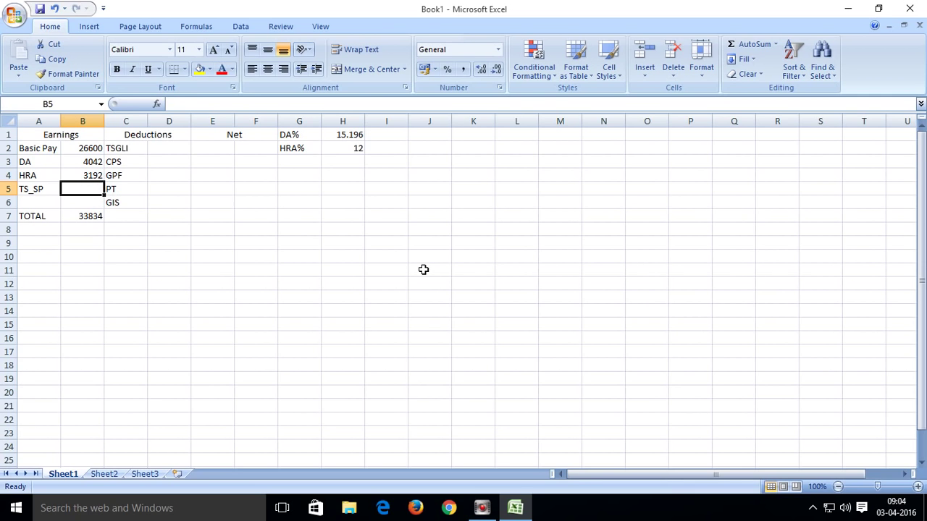
text(330)
key(Return)
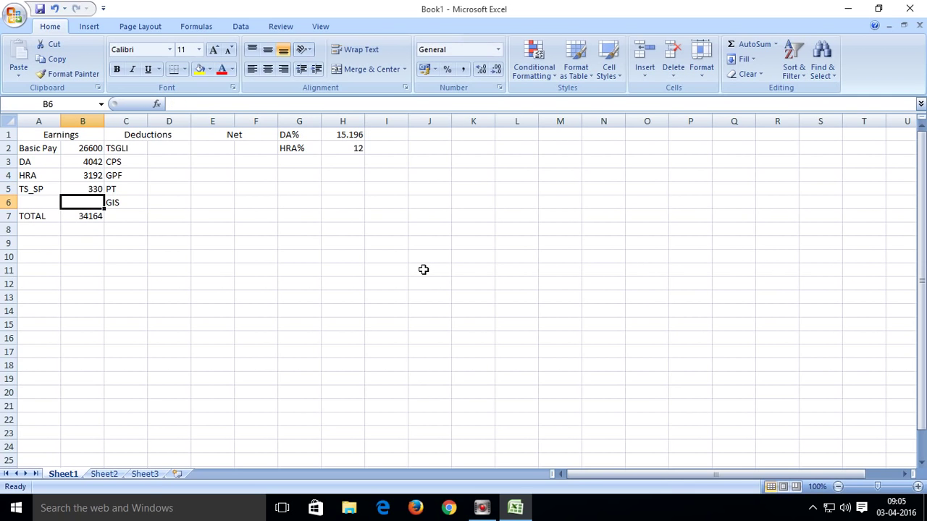
click(250, 310)
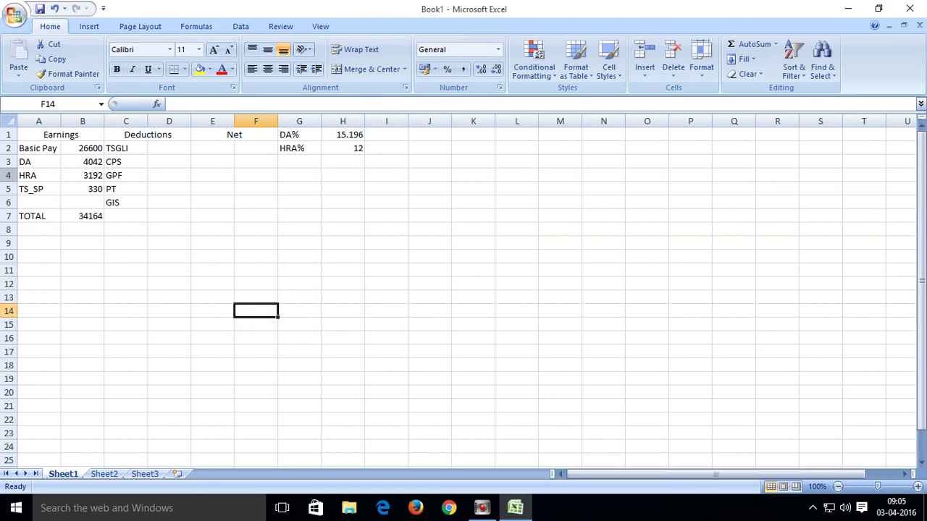
Enter 850 in D2 as the TSGLI deduction amount
click(174, 149)
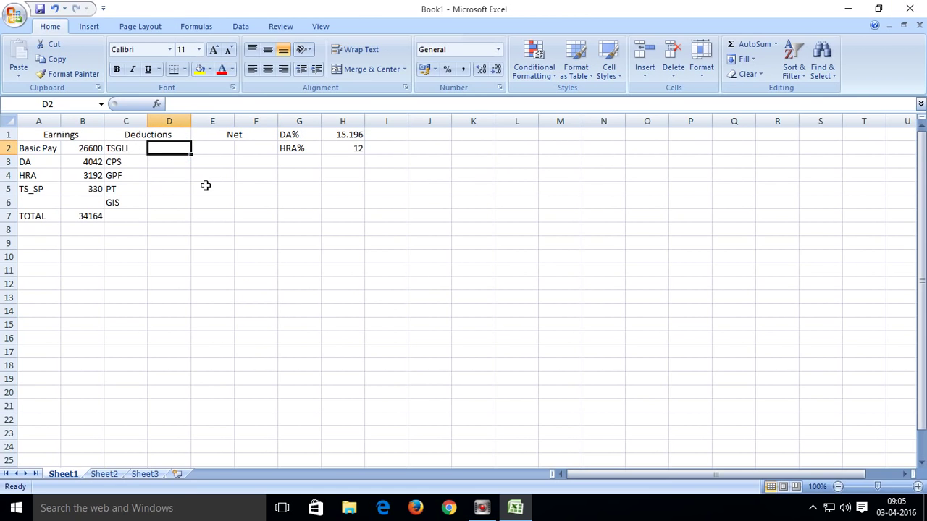
text(850)
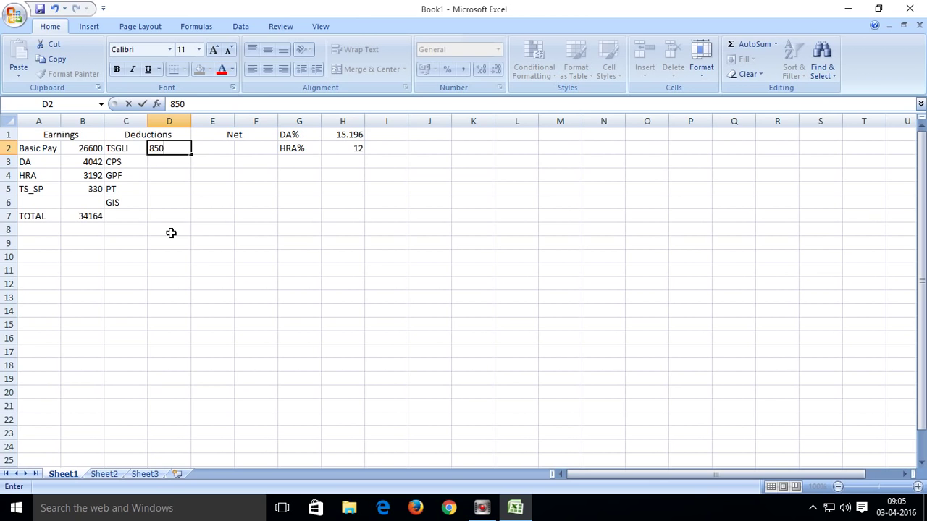
key(Return)
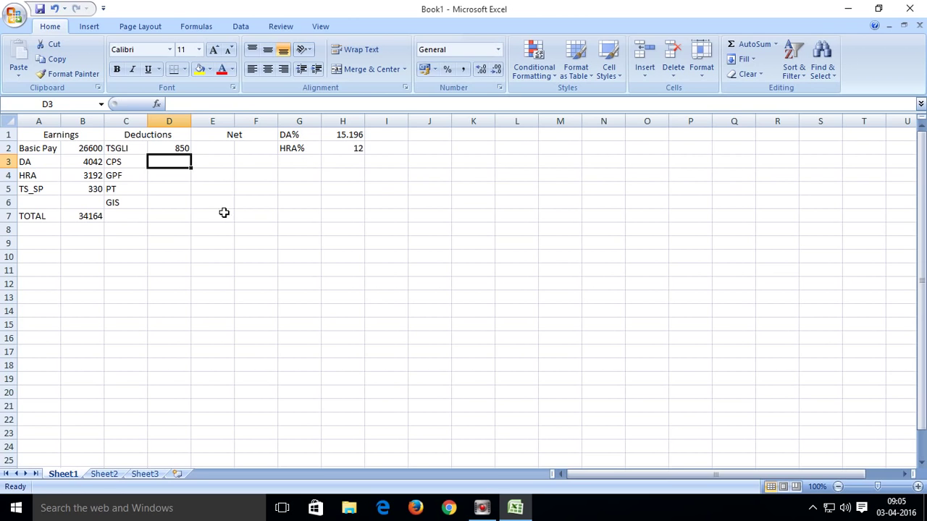
click(196, 228)
click(170, 160)
click(295, 161)
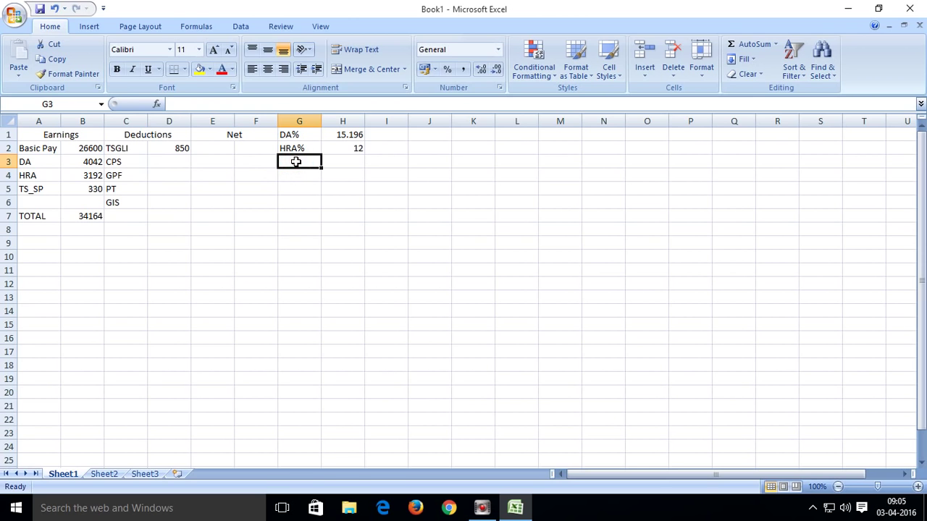
Add the label CPS% in G3 with the rate 10 in H3, and begin the ON BP note in I1
double_click(295, 162)
text(C)
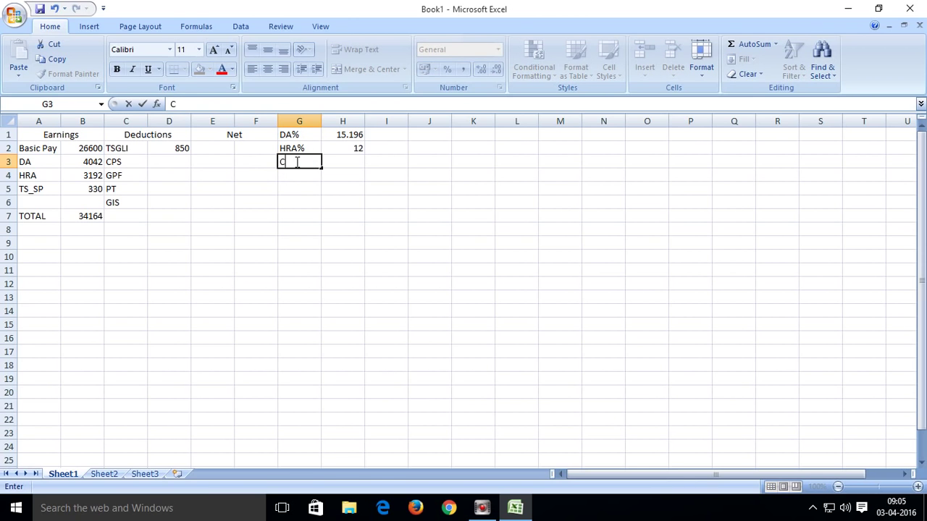
text(PS)
text(%)
click(334, 165)
text(10)
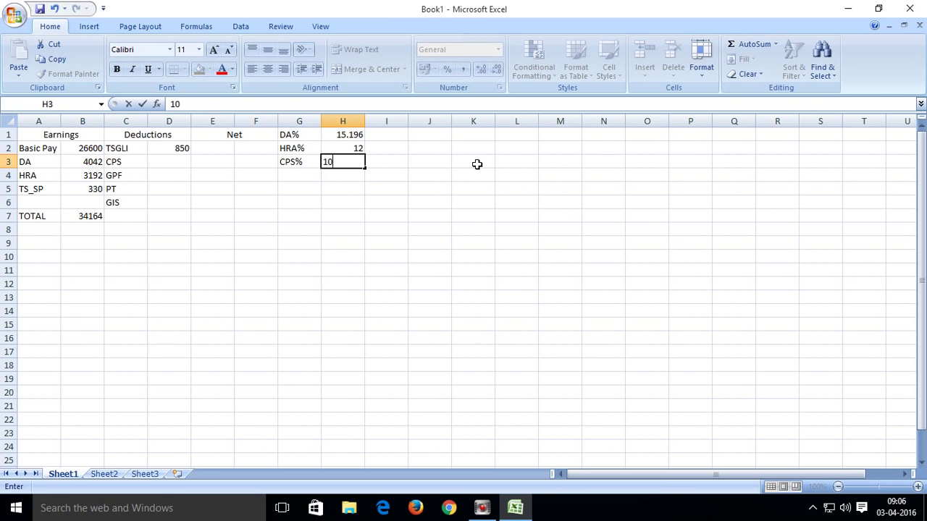
click(346, 241)
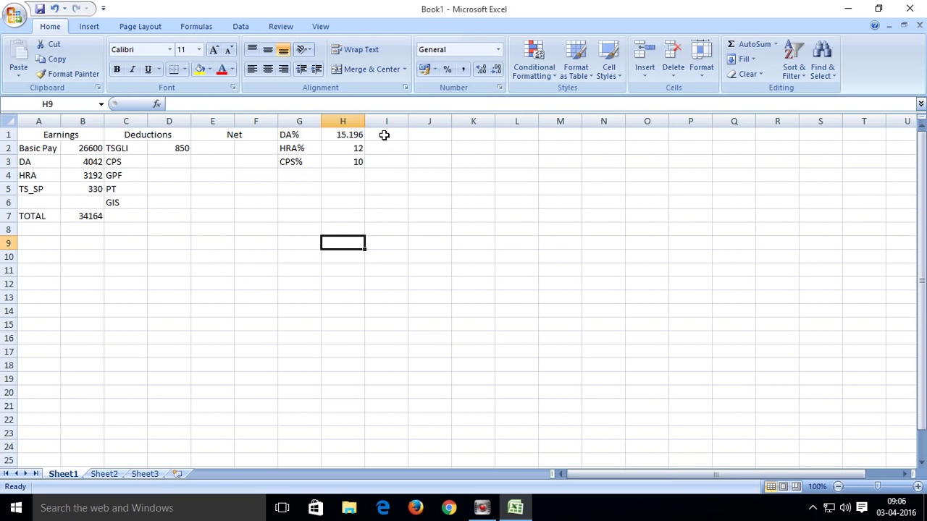
click(383, 135)
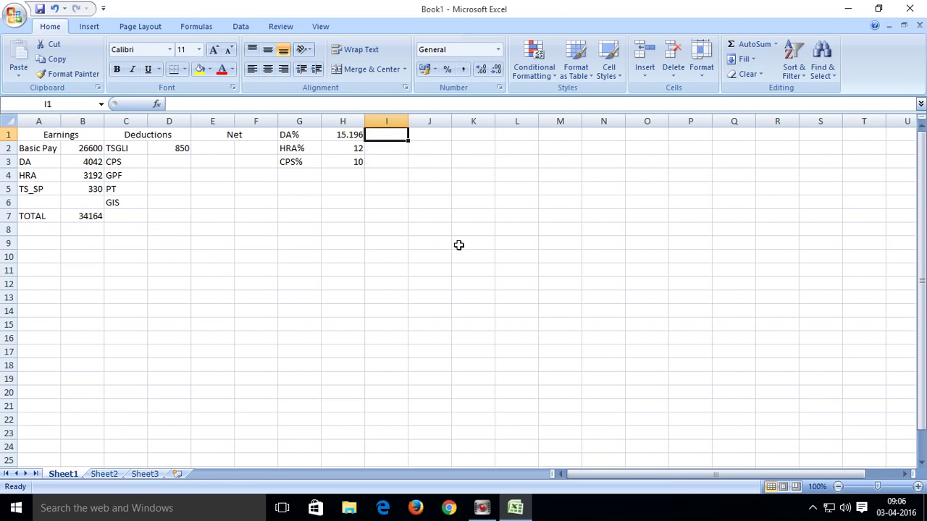
text(ON)
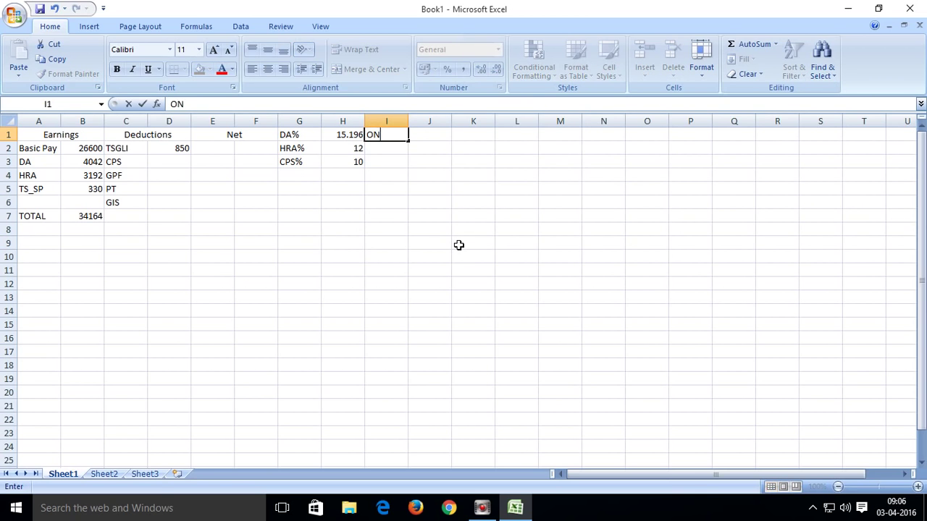
text( BP)
Enter ON BP as the rate basis in I1, I2 and I3
key(Return)
text(ON)
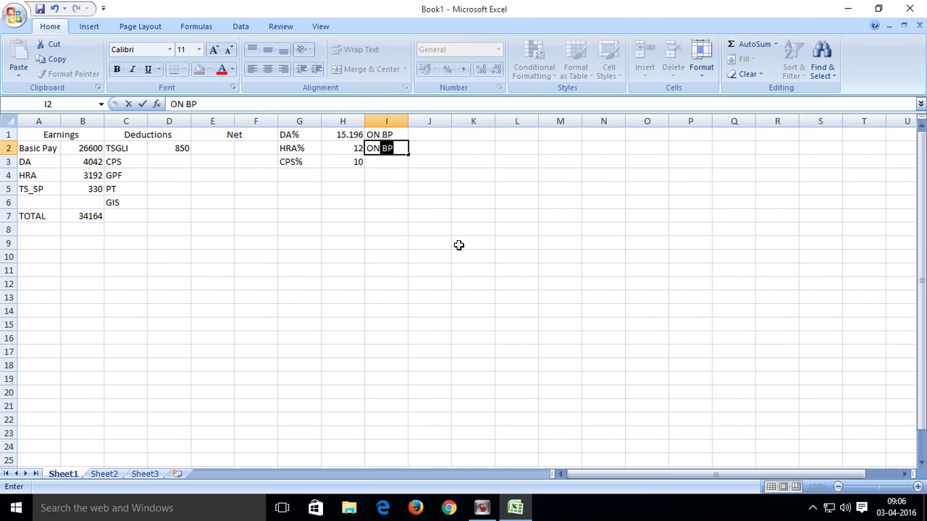
text( BP)
key(Return)
text(ON)
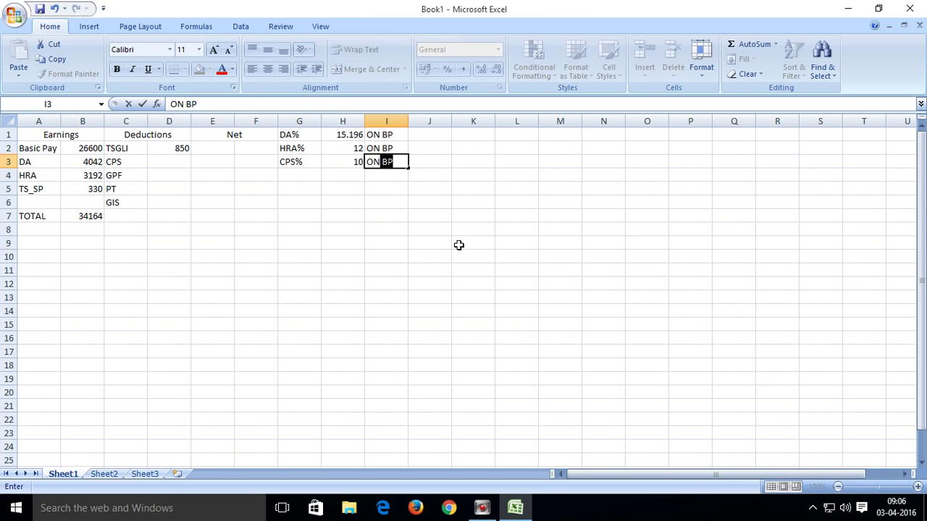
key(Return)
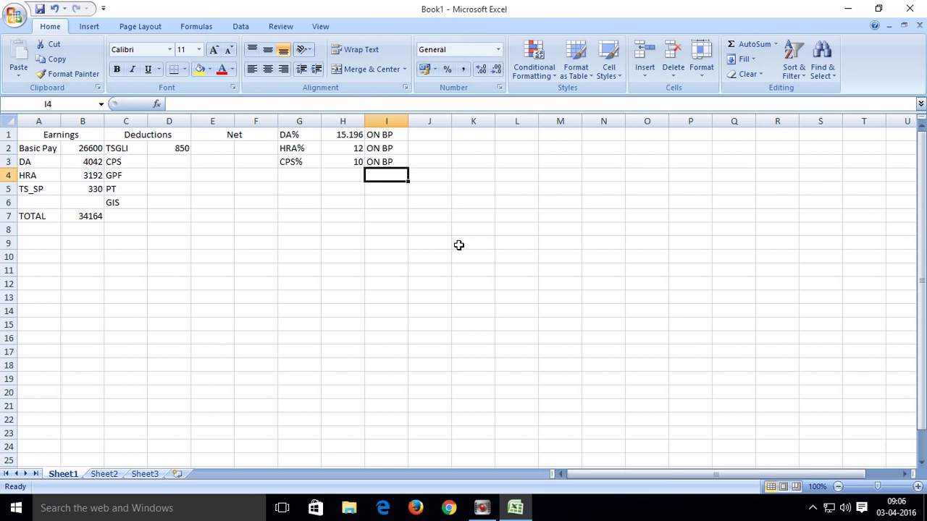
Change the CPS% basis note in I3 to ON BP+DA
click(384, 161)
click(204, 103)
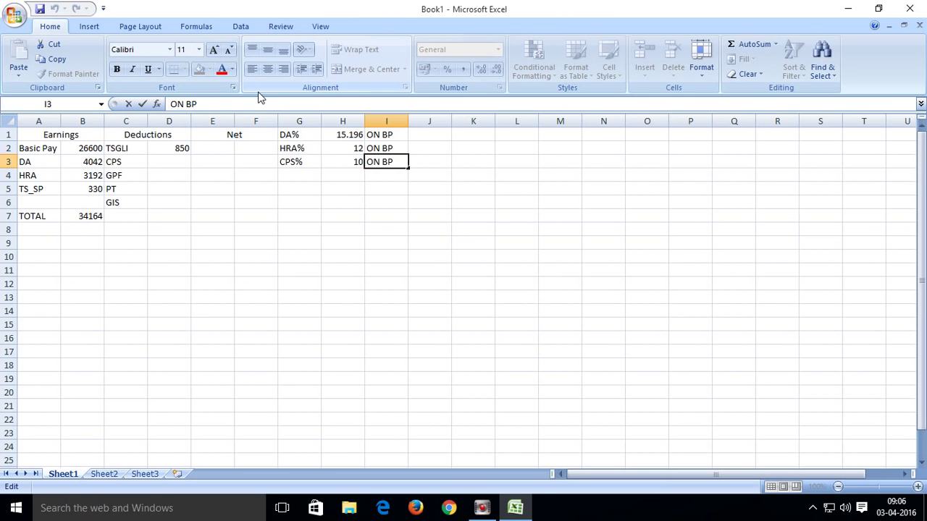
text(+DA)
key(Return)
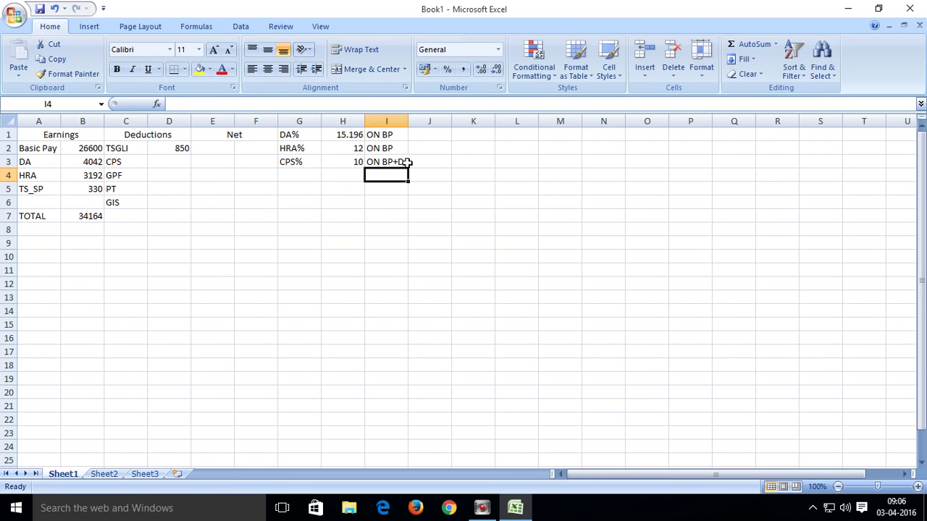
click(345, 216)
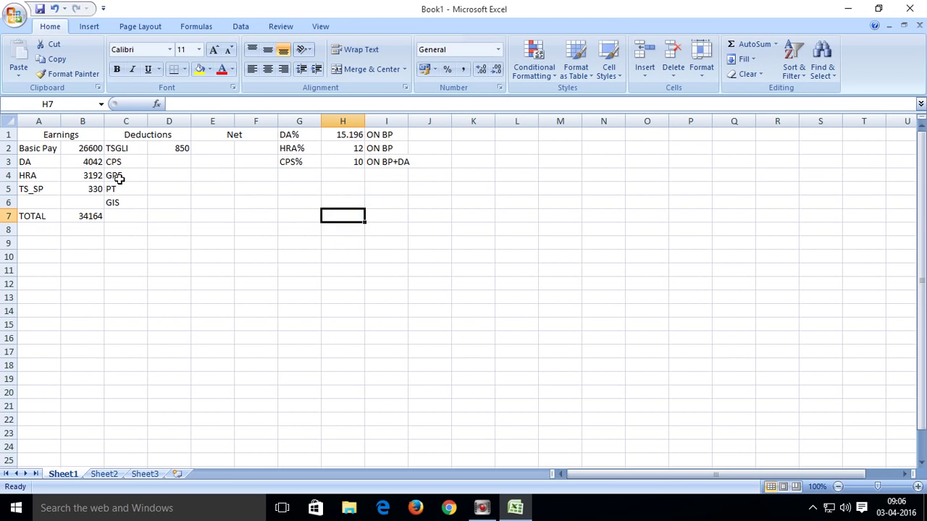
click(173, 104)
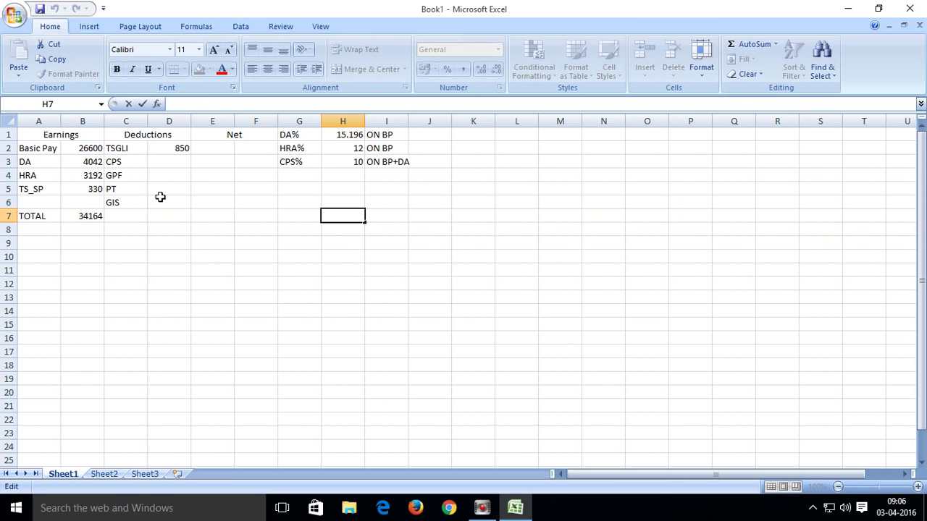
click(170, 161)
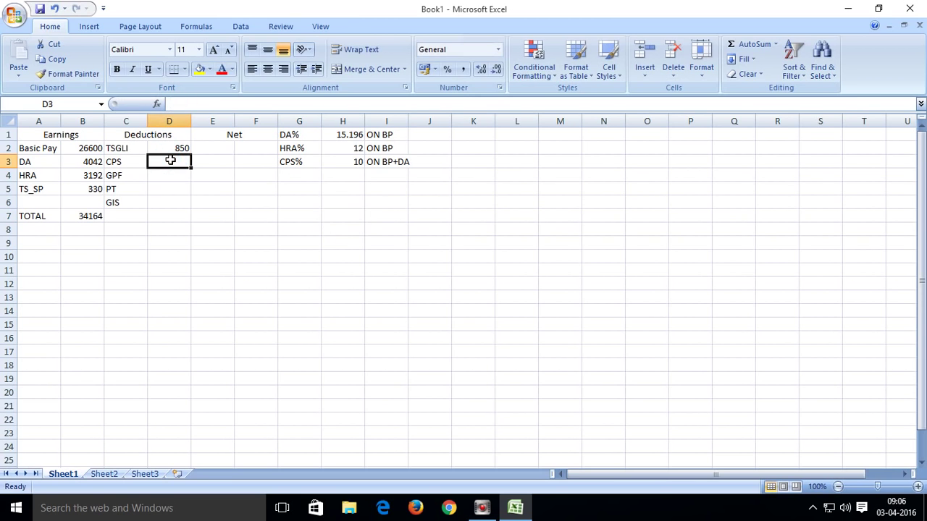
Enter =(B2+B3)*10% in D3 as the CPS deduction, giving 3064.2
click(193, 102)
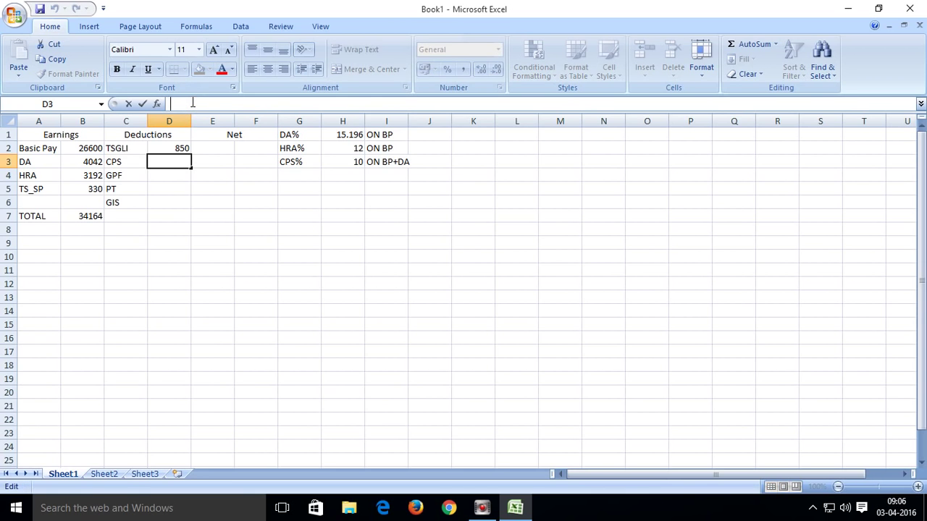
text(=)
click(98, 150)
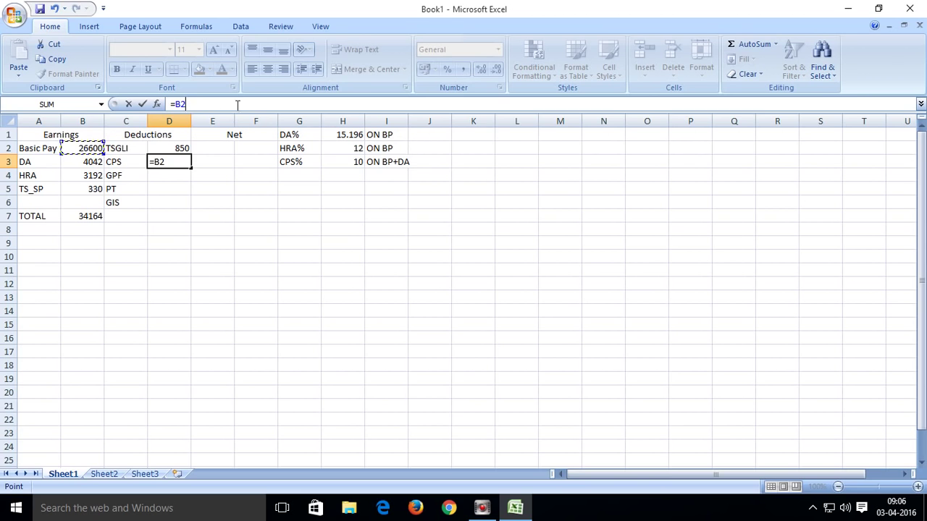
text(+)
click(94, 164)
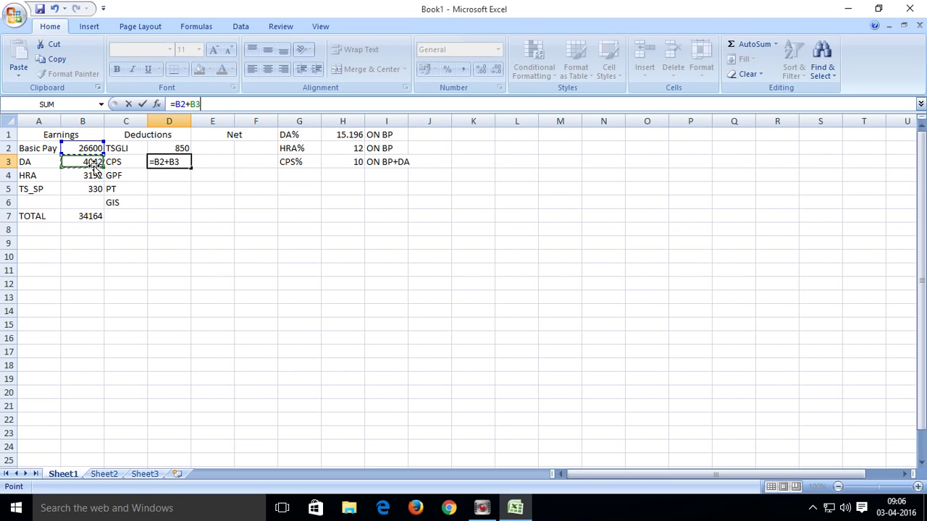
click(174, 104)
text(()
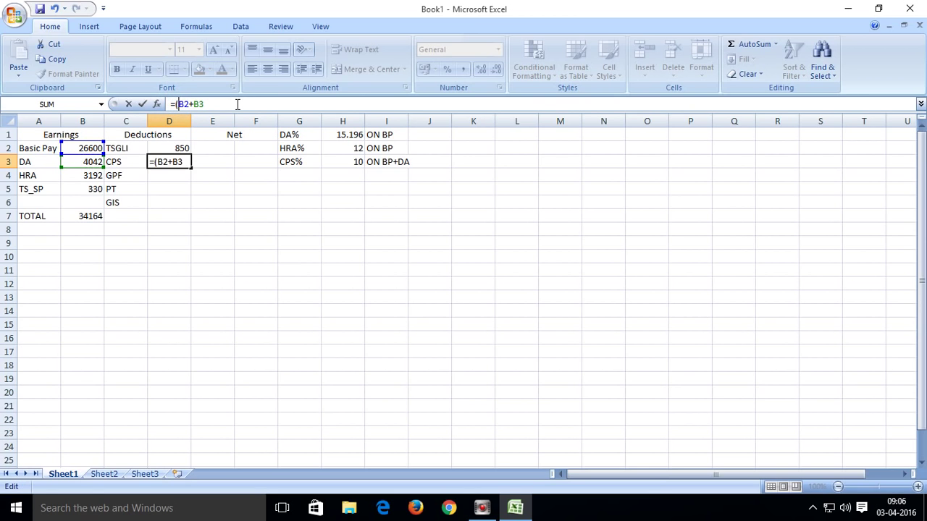
click(237, 105)
text()*)
click(218, 105)
text(10)
text(%)
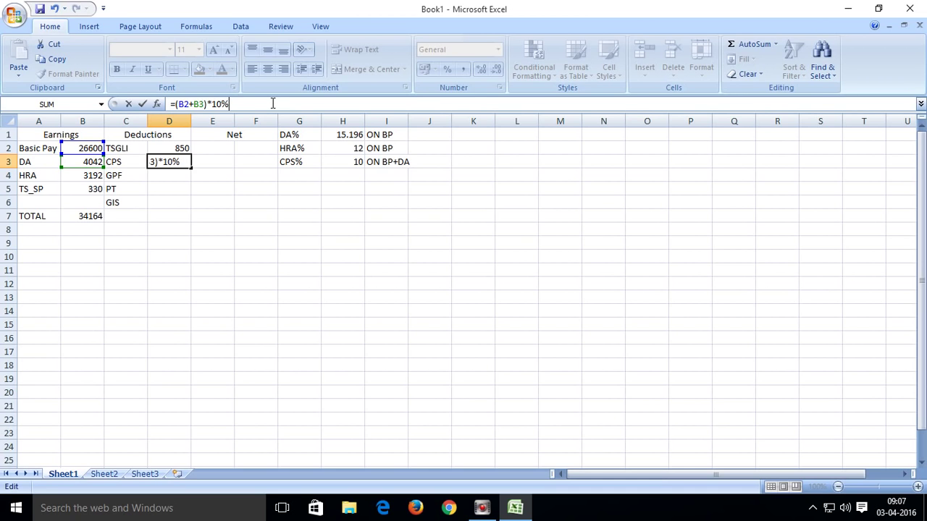
key(Return)
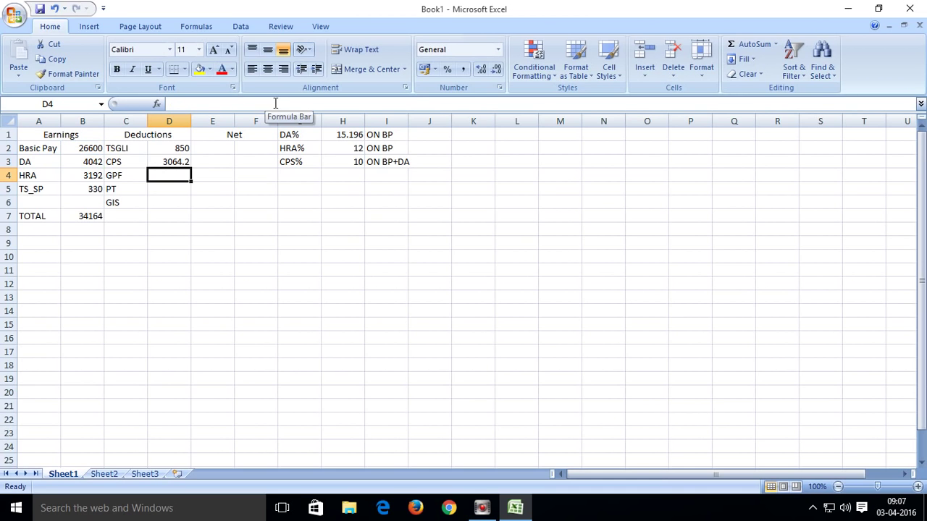
click(181, 163)
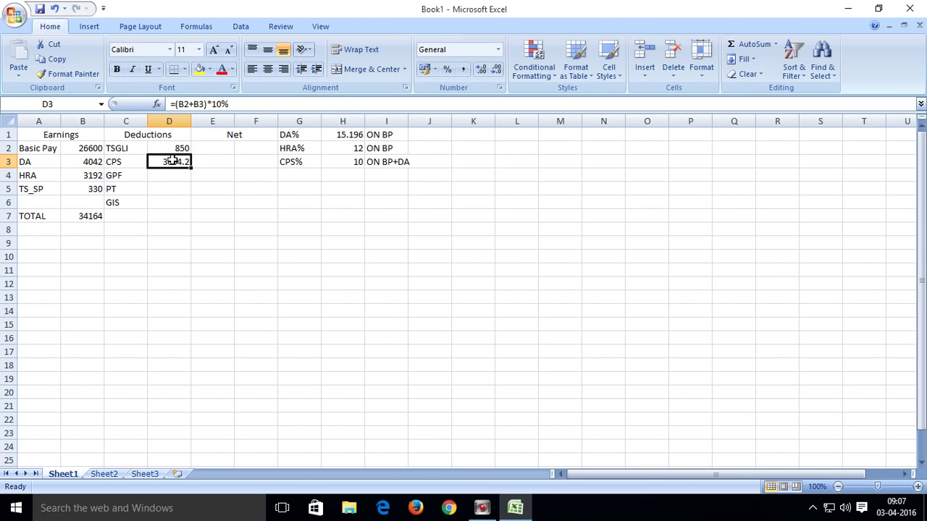
Wrap the D3 CPS formula in ROUND with 0 decimal places
click(169, 176)
click(170, 162)
click(177, 174)
click(178, 164)
click(174, 104)
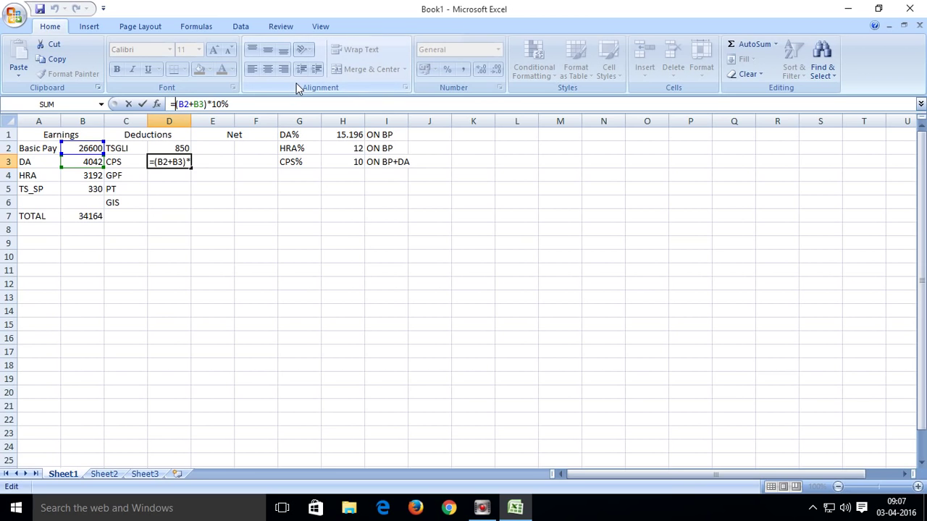
text(ROUN)
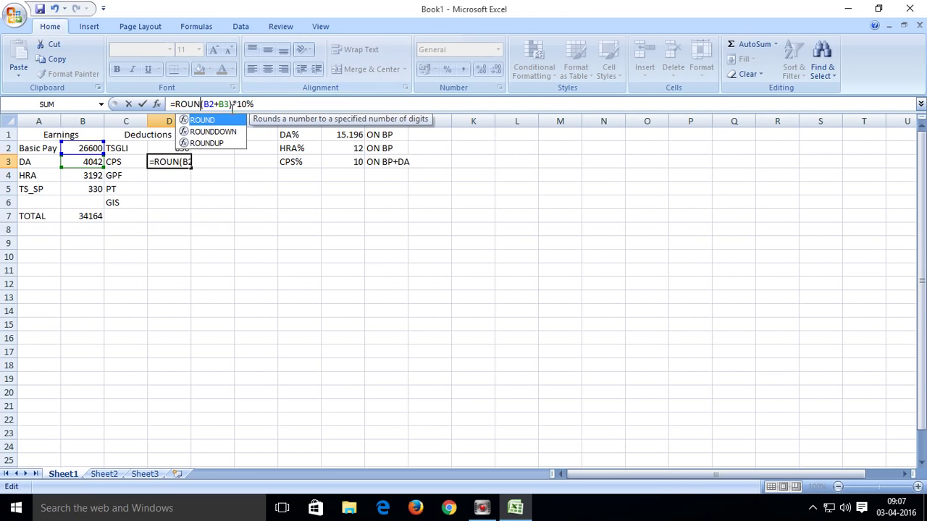
text(D)
click(285, 101)
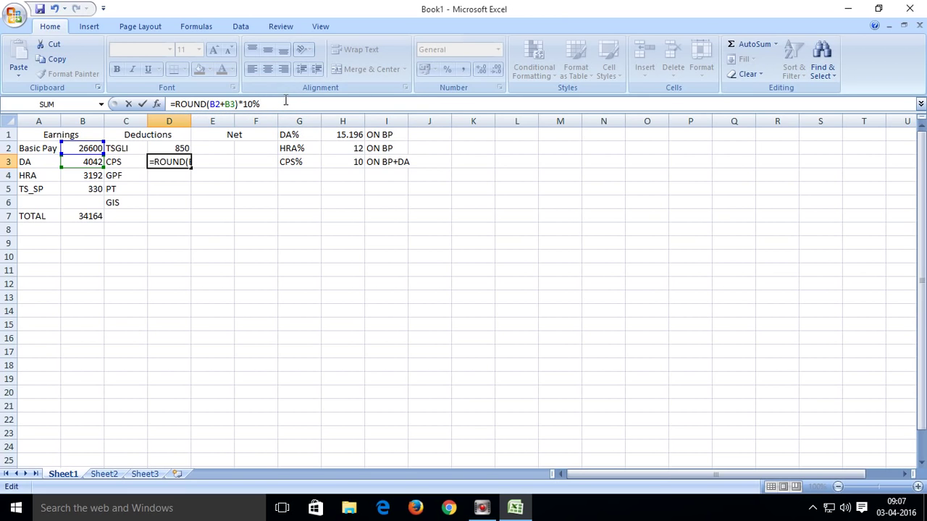
text(,0))
key(Return)
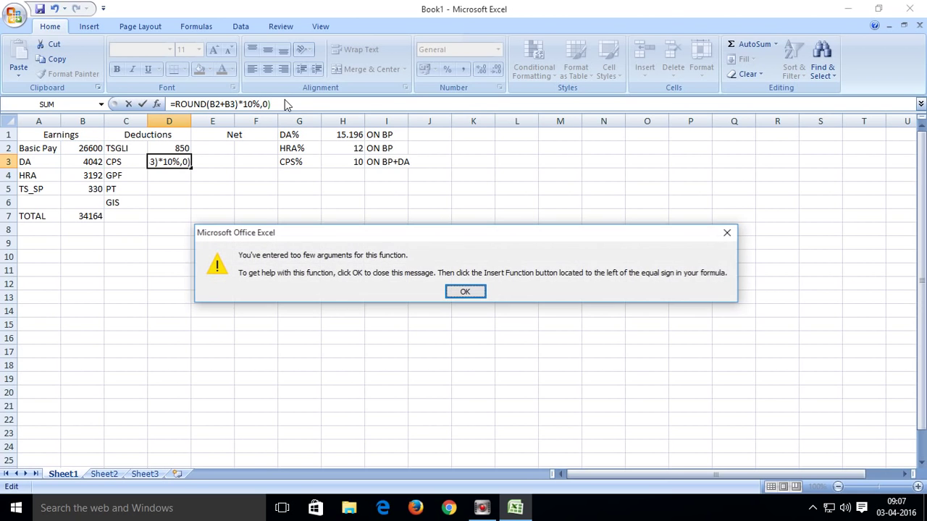
Fix the missing parenthesis so D3 holds =ROUND((B2+B3)*10%,0), showing 3064
click(727, 232)
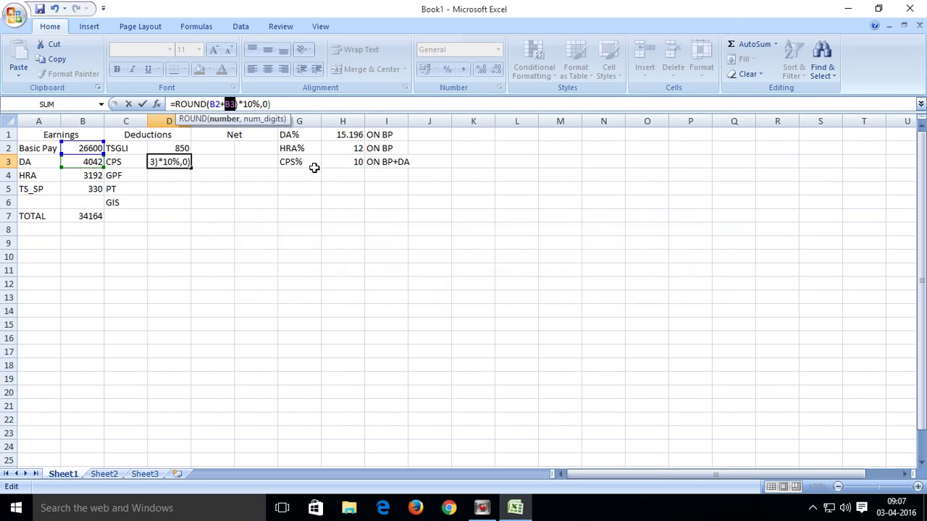
click(208, 104)
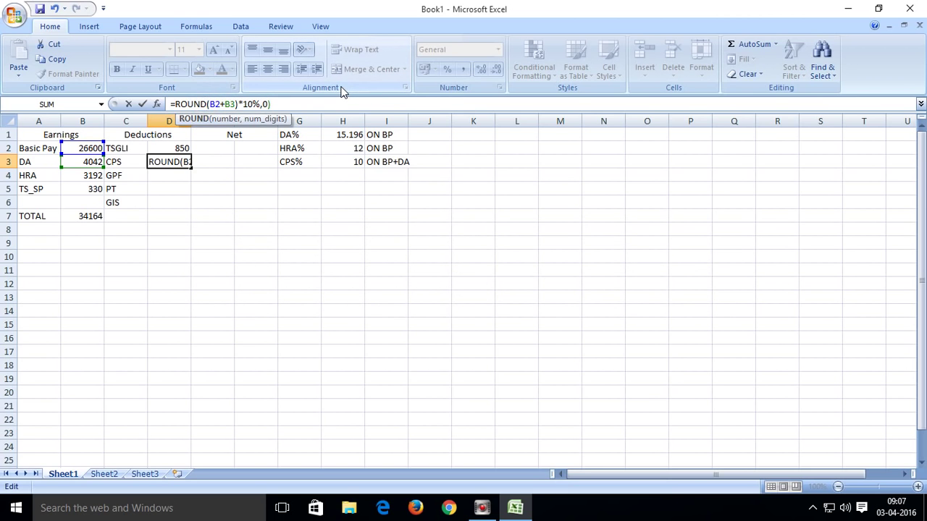
text(()
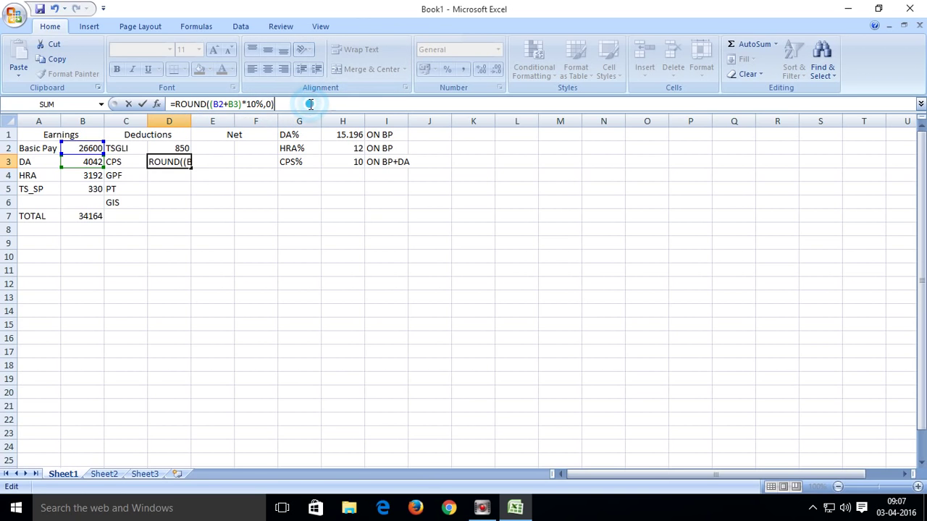
key(Return)
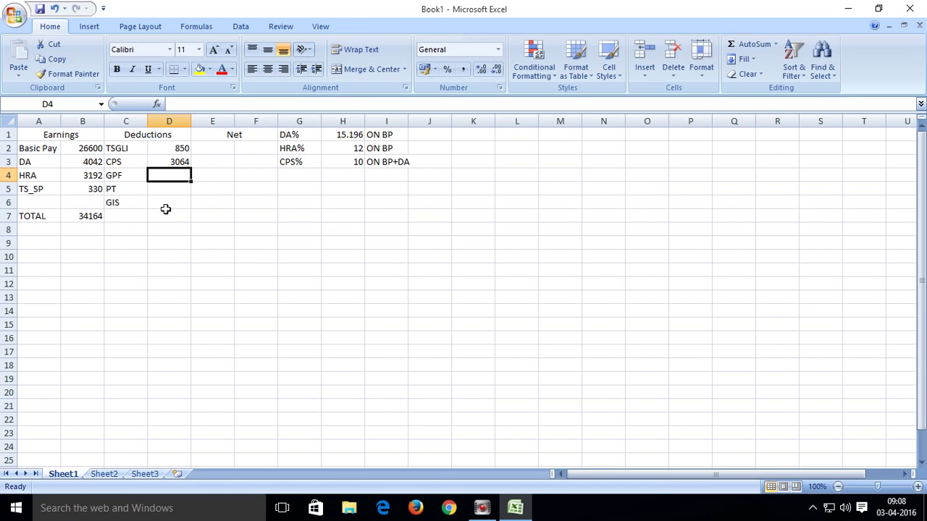
click(182, 163)
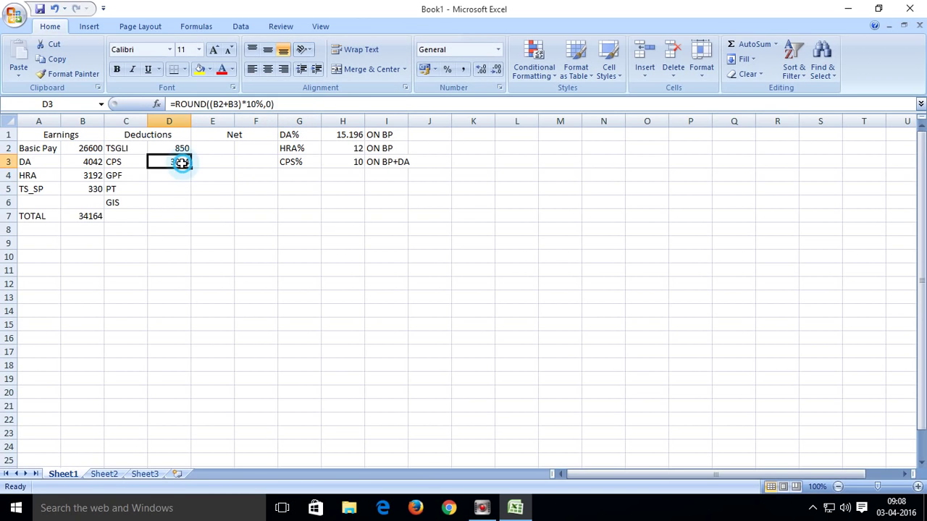
click(283, 104)
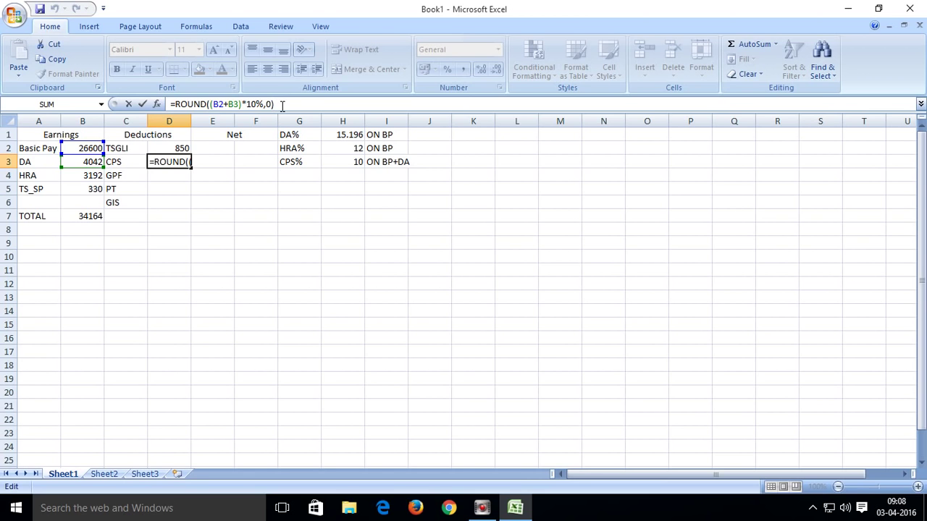
key(Return)
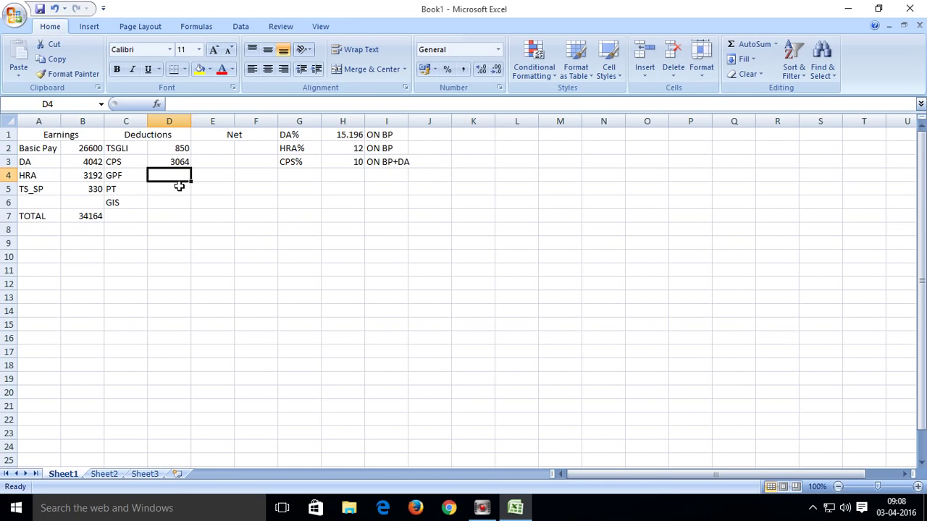
Type 0, 200 and 30 into D4, D5 and D6 for the GPF, PT and GIS deductions
click(153, 201)
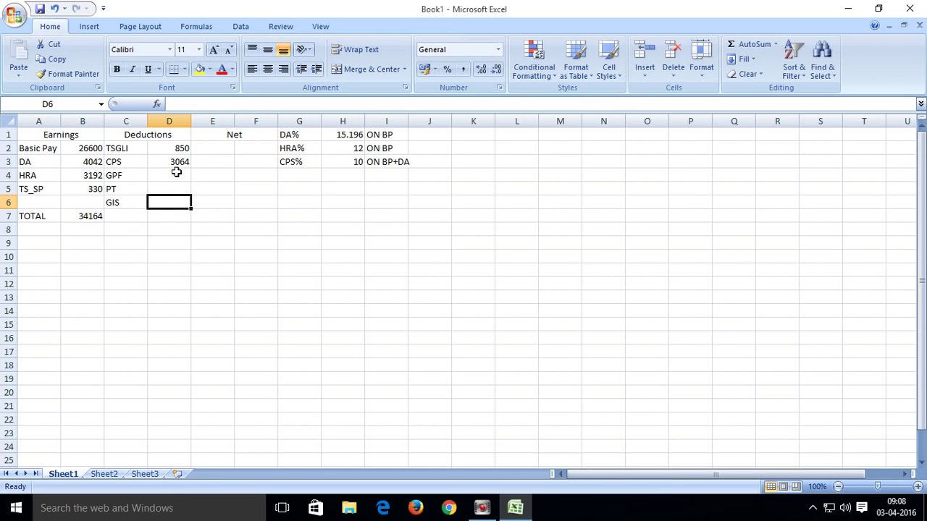
click(176, 176)
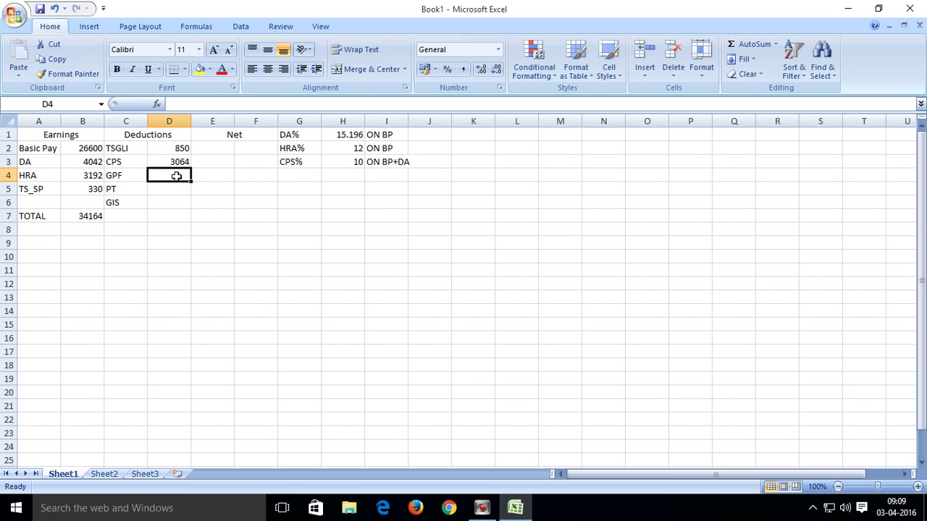
text(0)
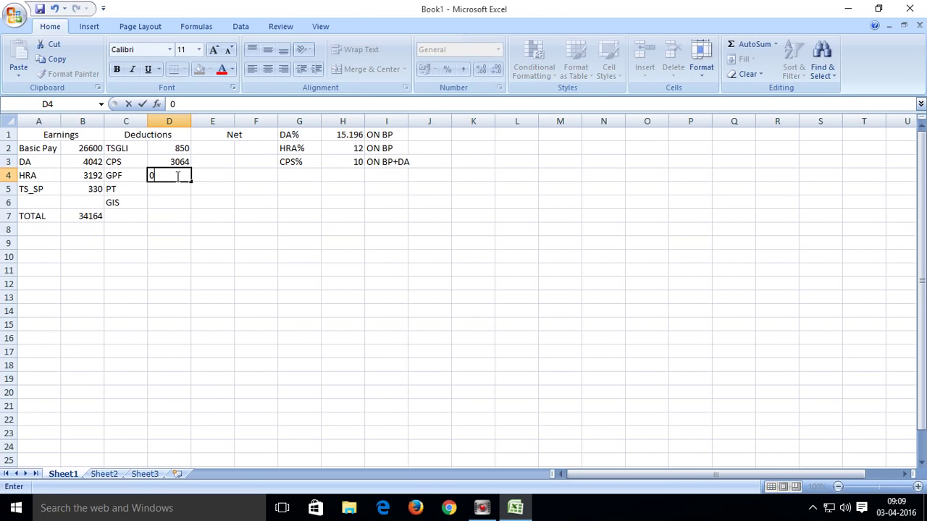
key(Return)
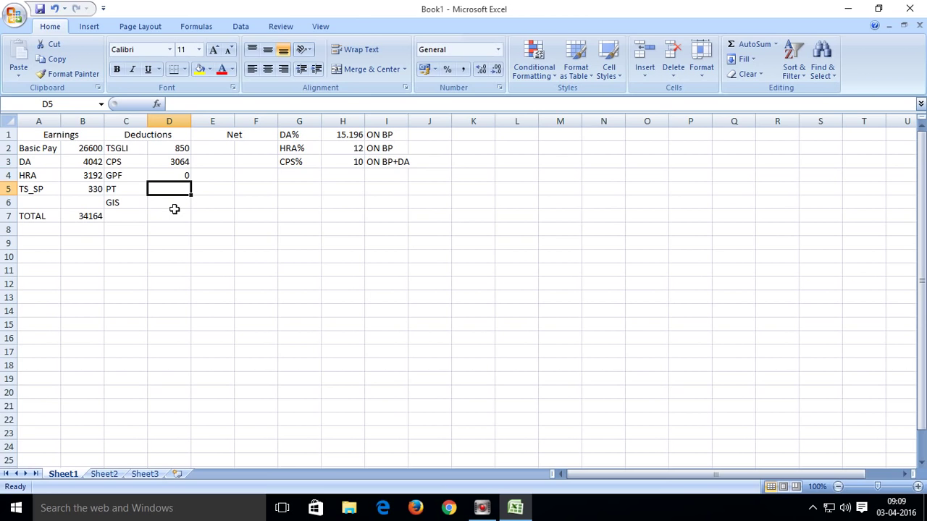
text(200)
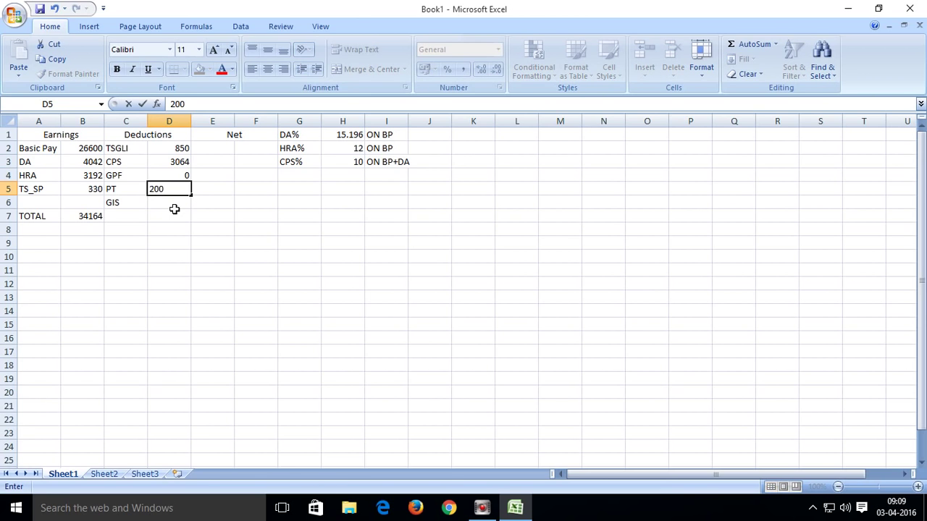
key(Return)
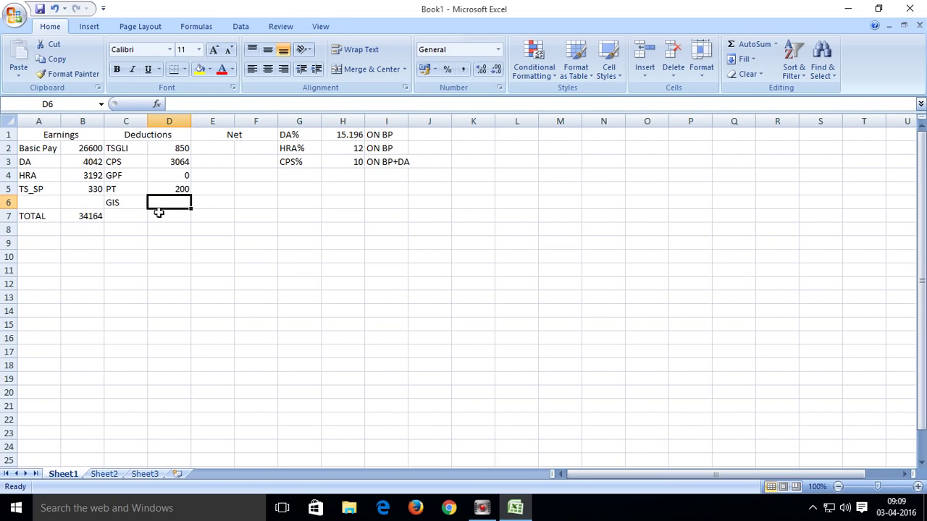
text(30)
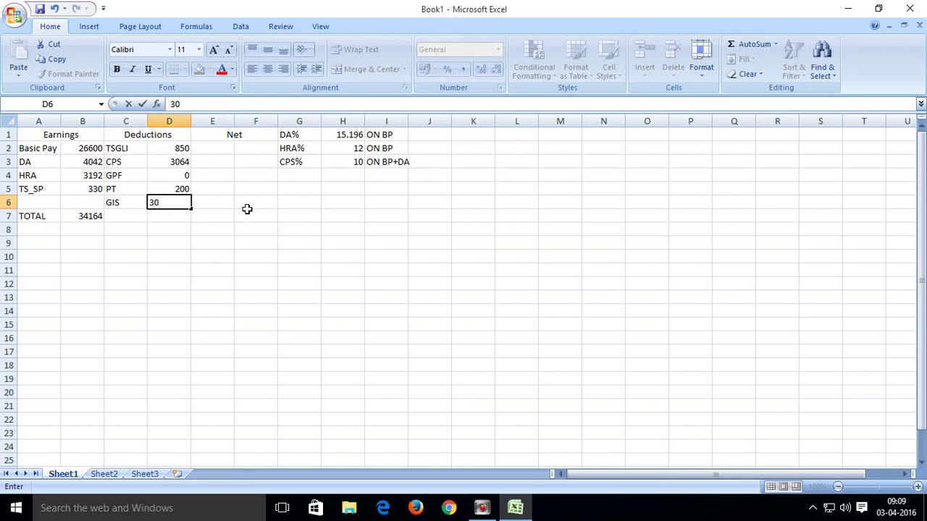
key(Return)
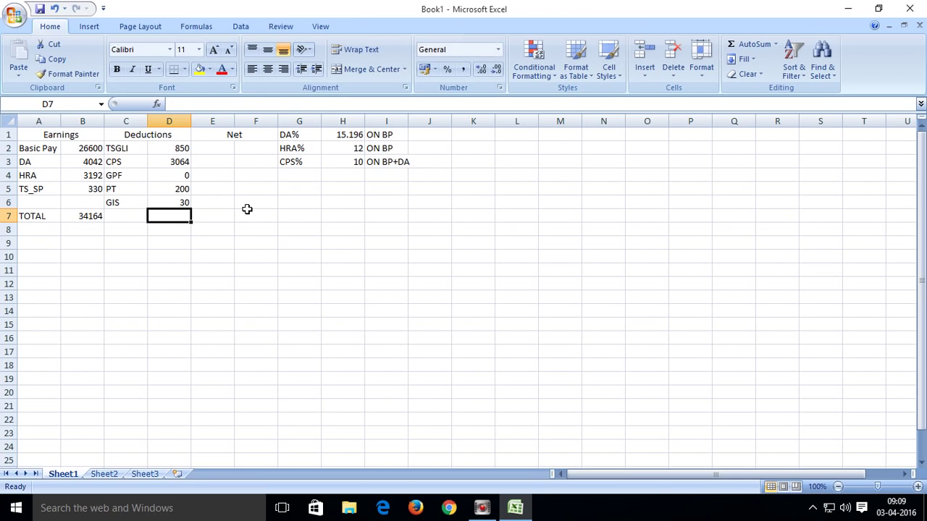
Enter =SUM(D2:D6) in D7 as the deductions total, showing 4144
click(185, 102)
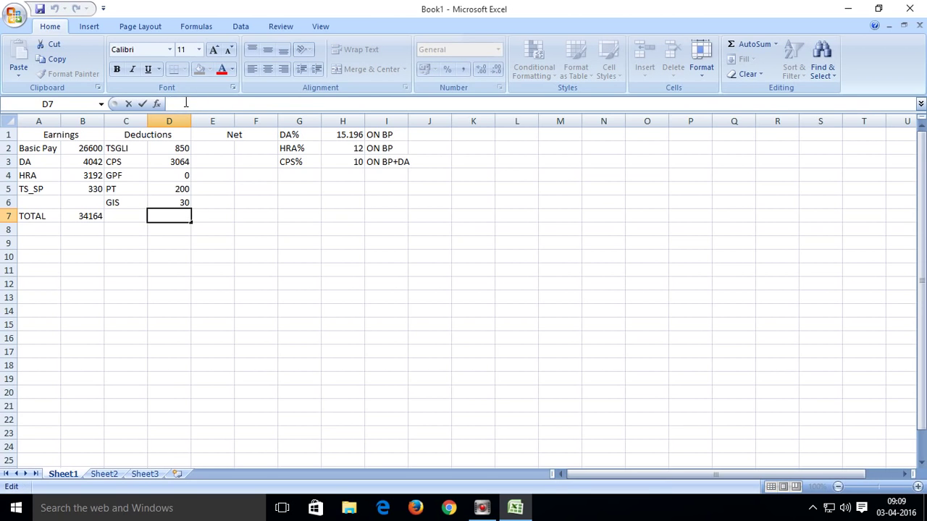
text(=)
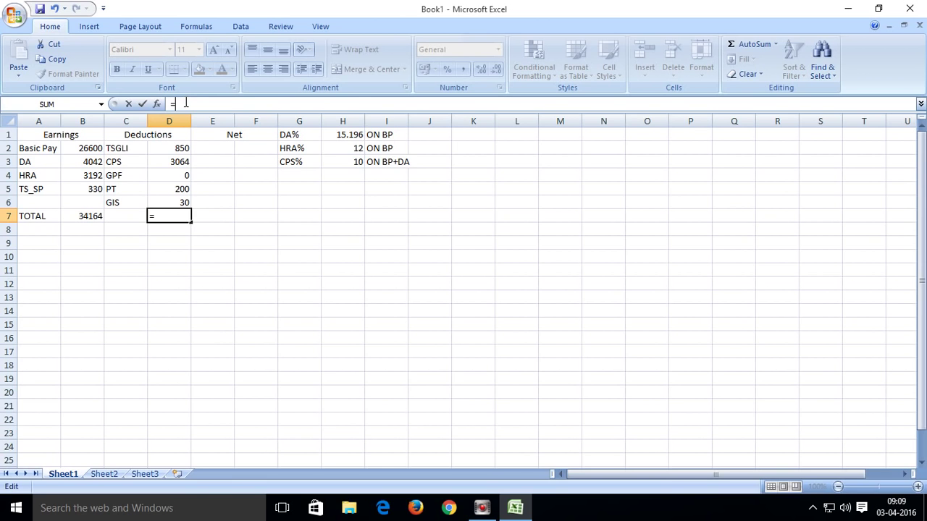
text(SUM)
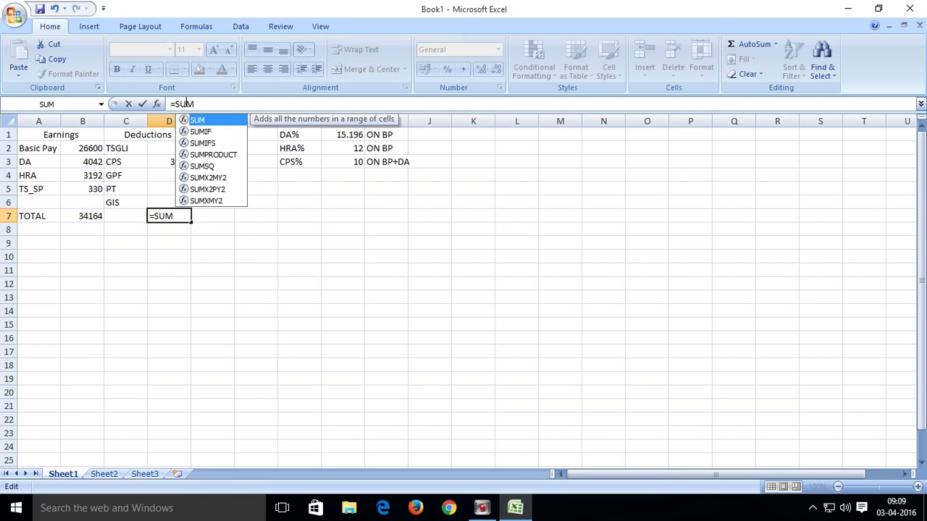
double_click(201, 120)
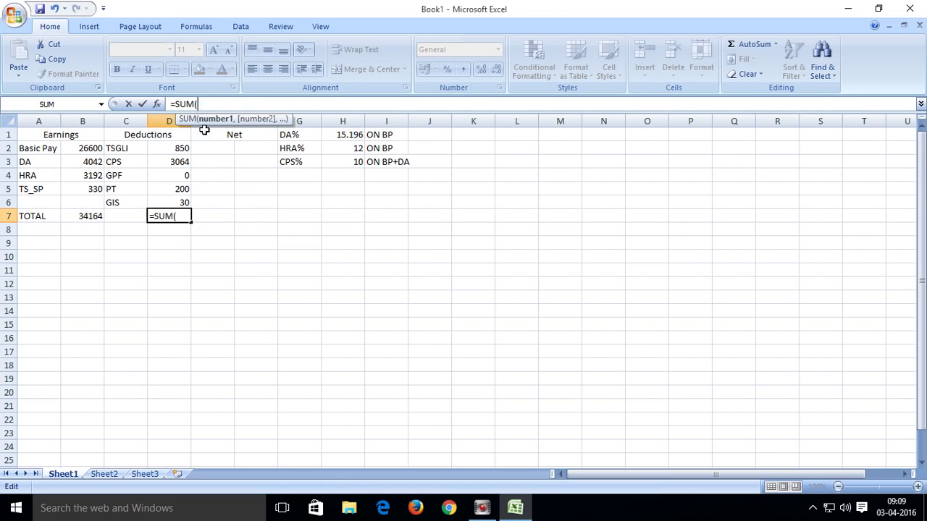
drag(189, 148, 177, 202)
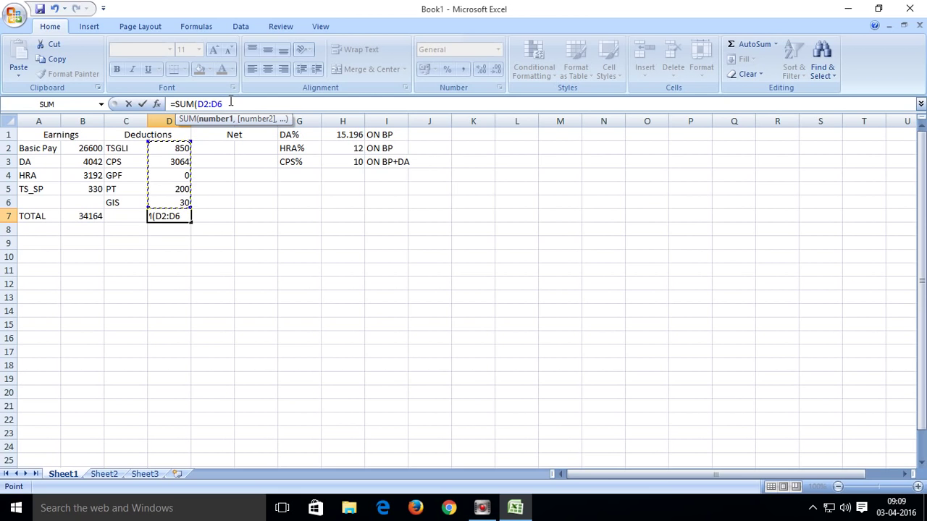
text())
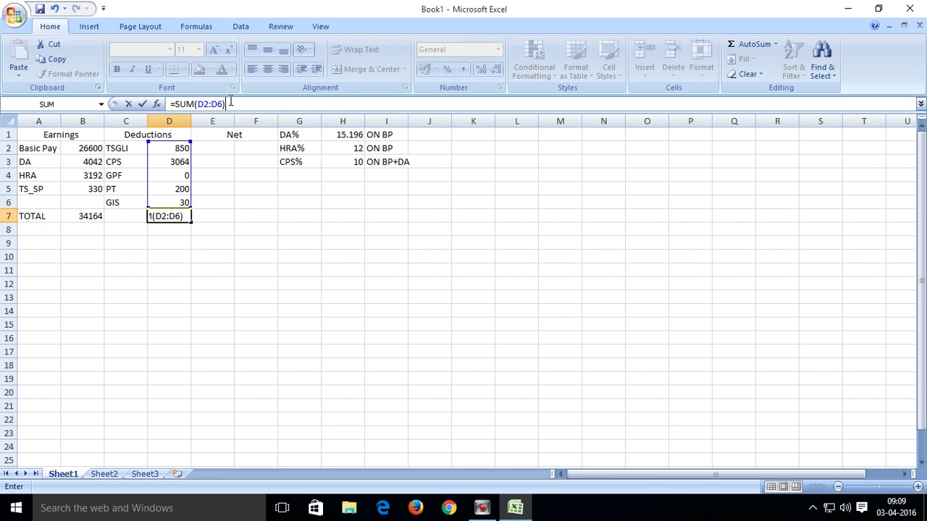
key(Return)
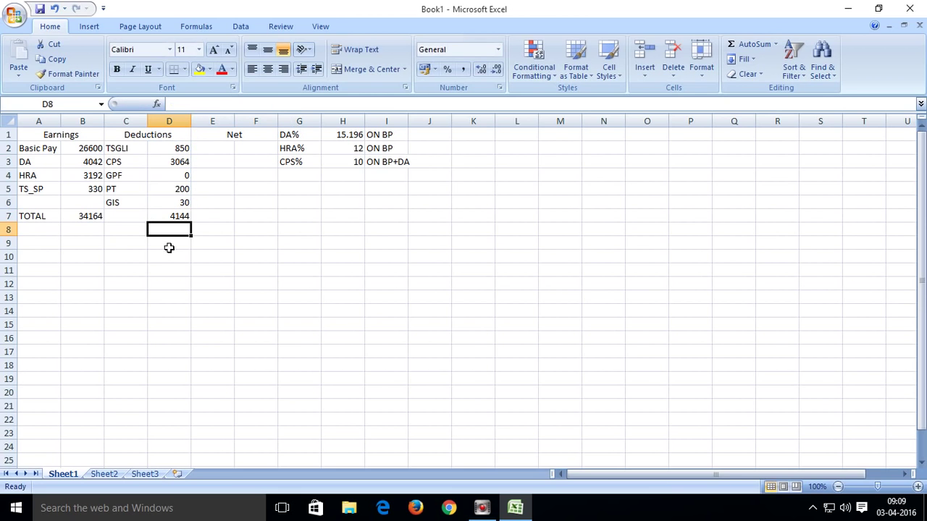
Check the earnings total in B7 against the deductions total in D7
click(99, 217)
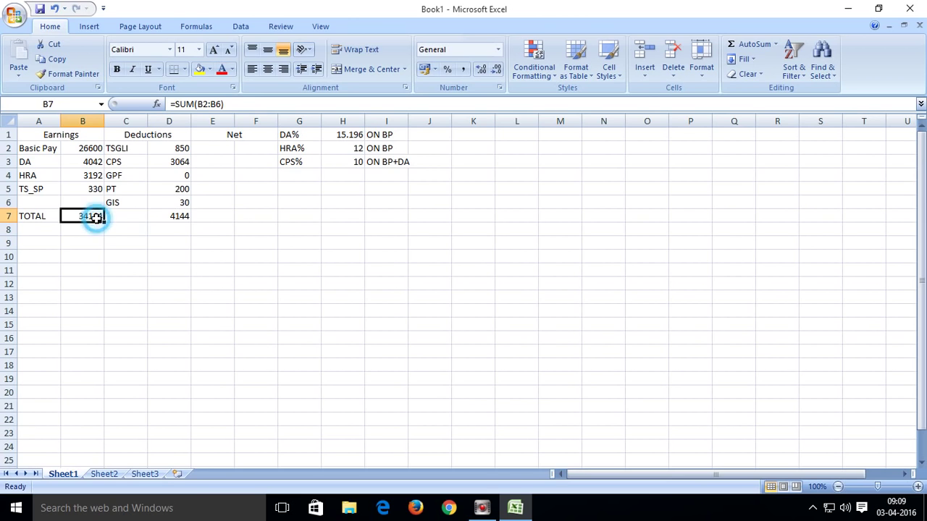
click(181, 216)
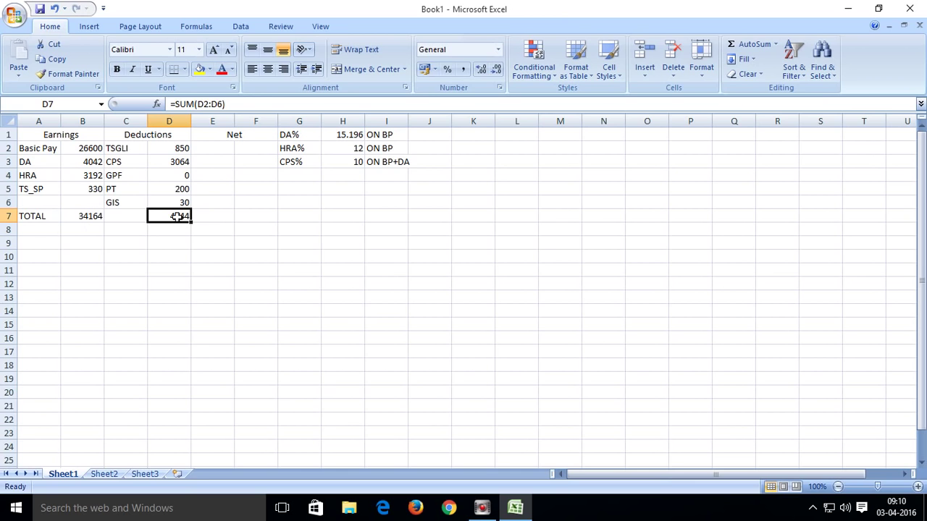
click(168, 253)
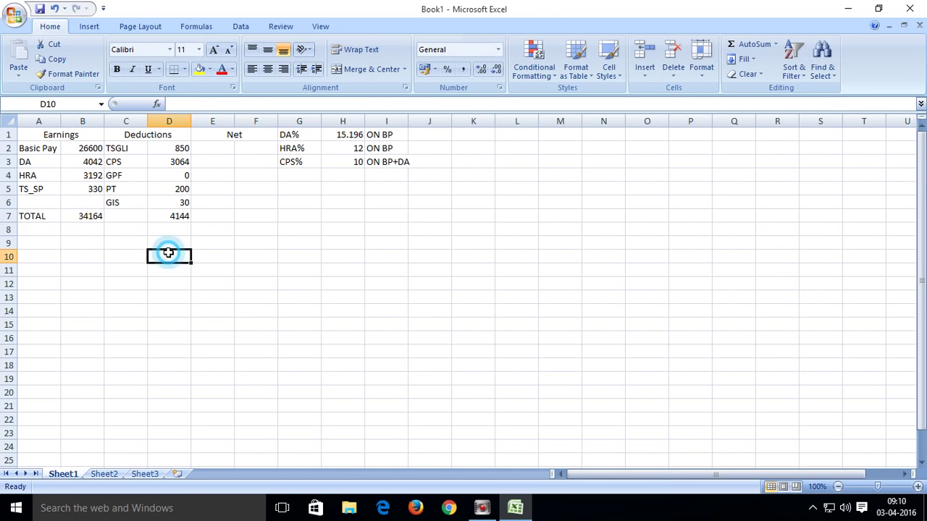
click(181, 215)
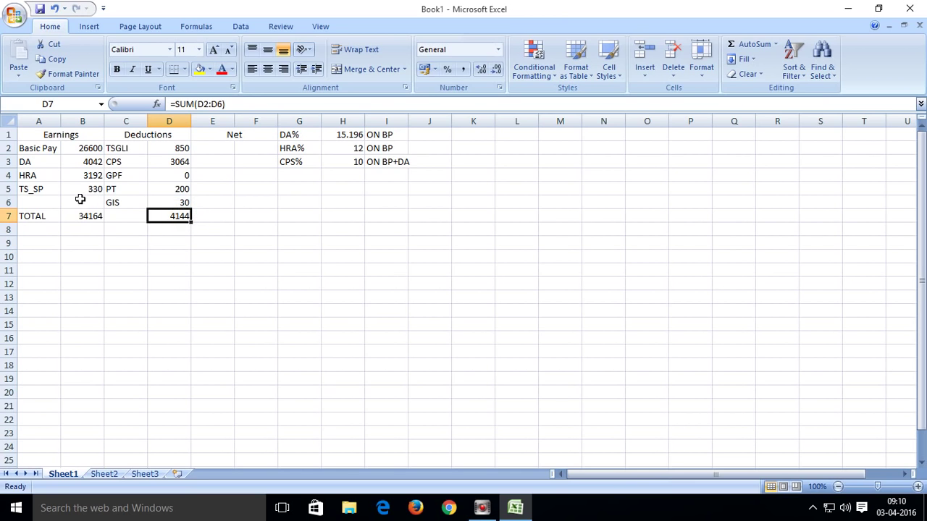
click(124, 271)
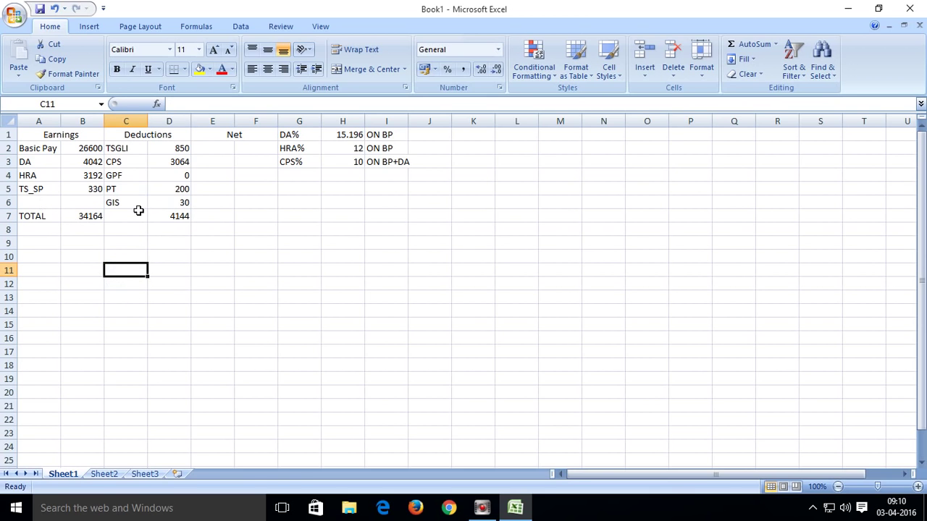
click(168, 218)
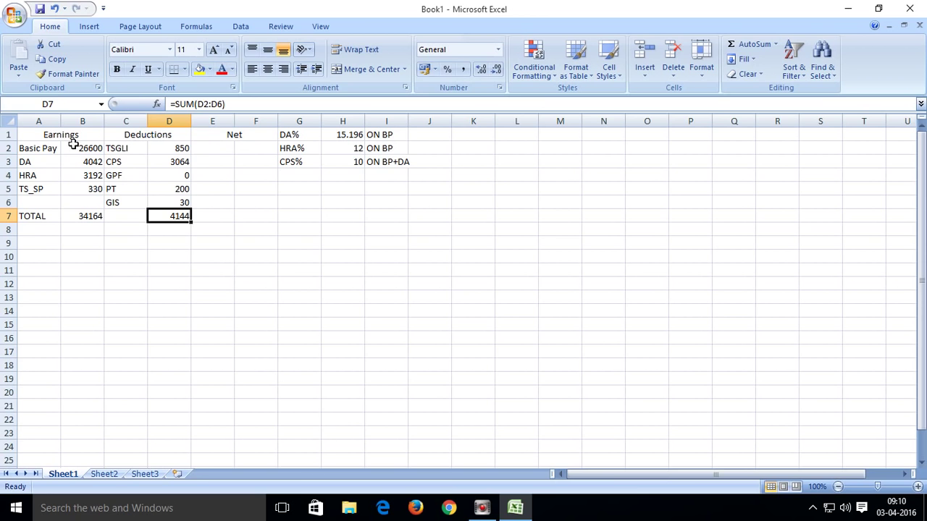
Give the A1:F7 salary table a thick box border, then All Borders on every cell
drag(46, 139, 217, 209)
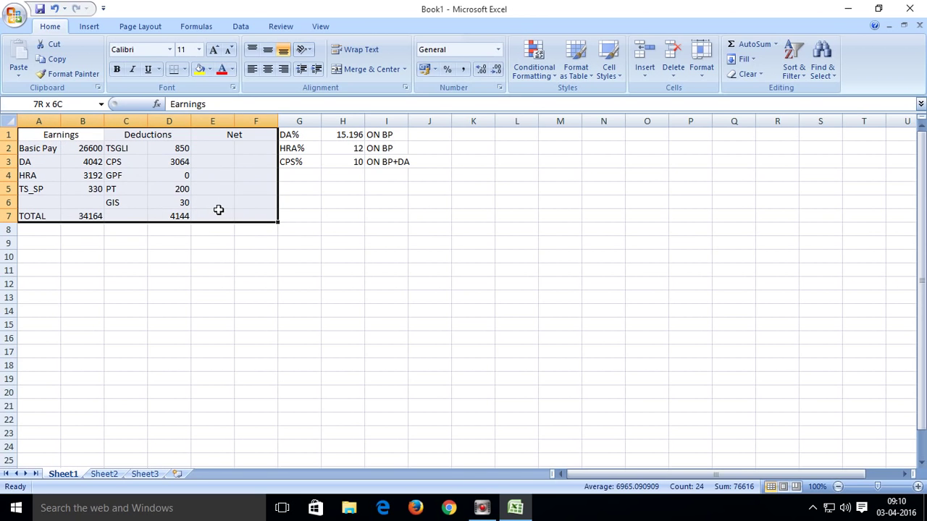
click(183, 70)
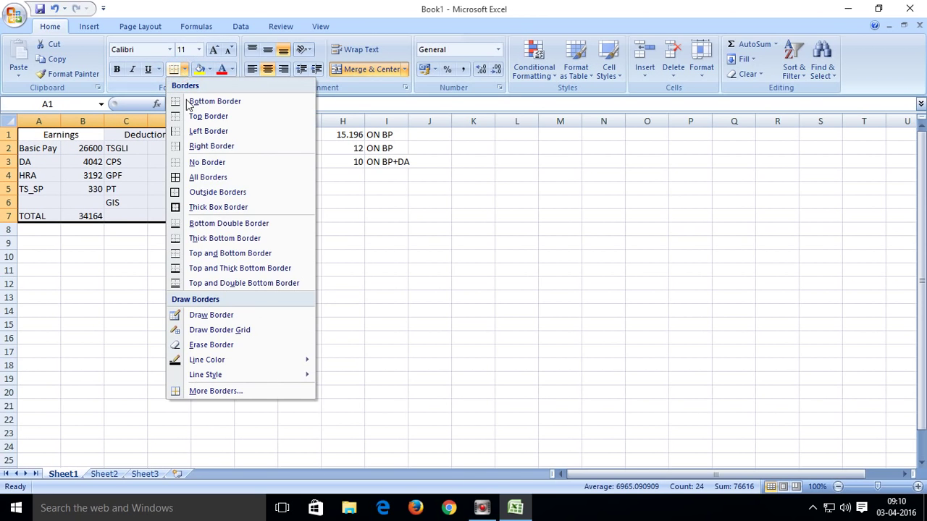
click(192, 207)
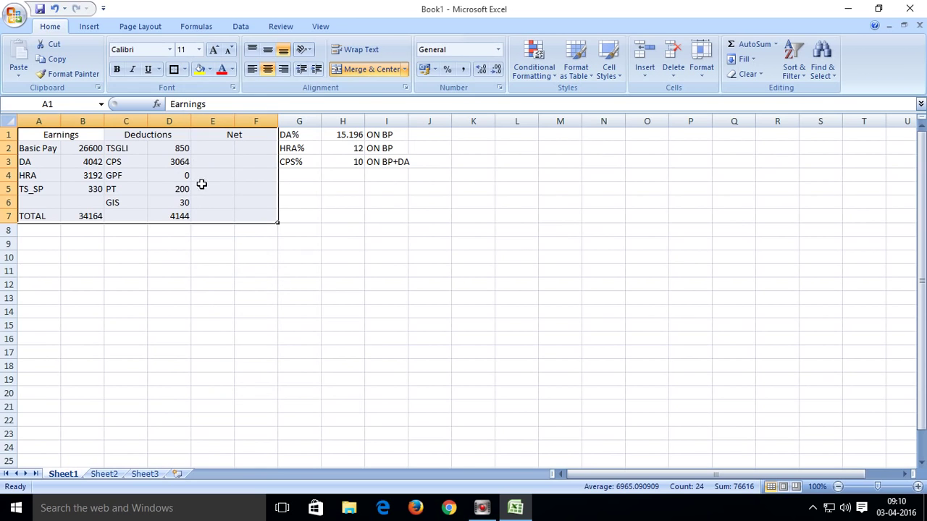
click(184, 71)
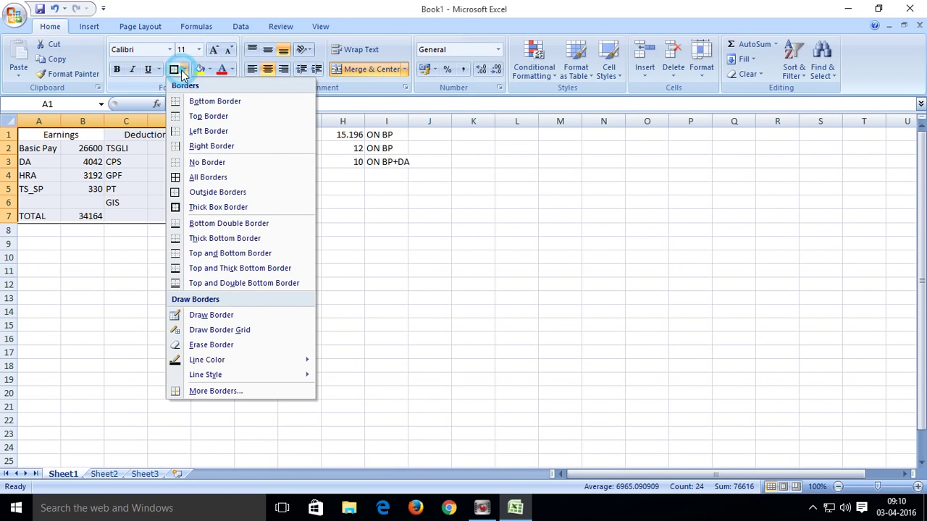
click(190, 178)
click(165, 314)
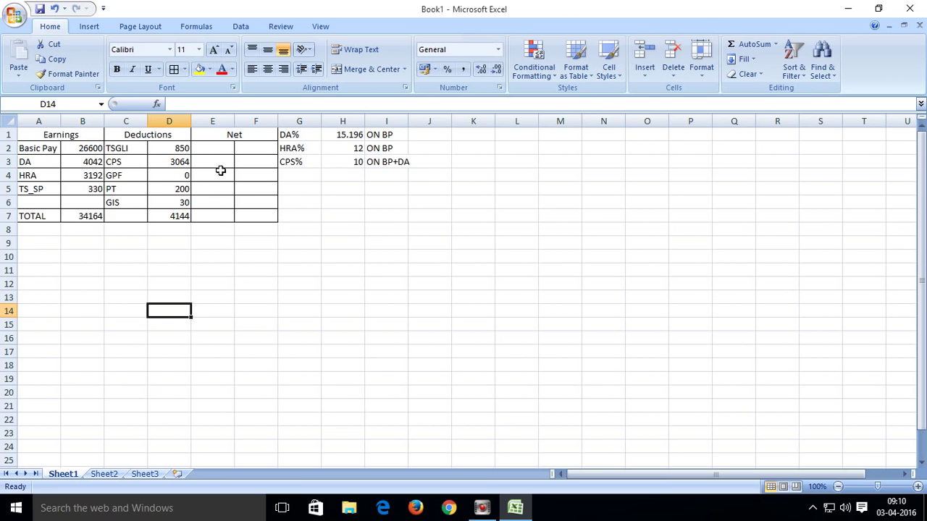
Merge E2 and F2 into a single centered cell under Net
drag(215, 145, 256, 216)
click(248, 241)
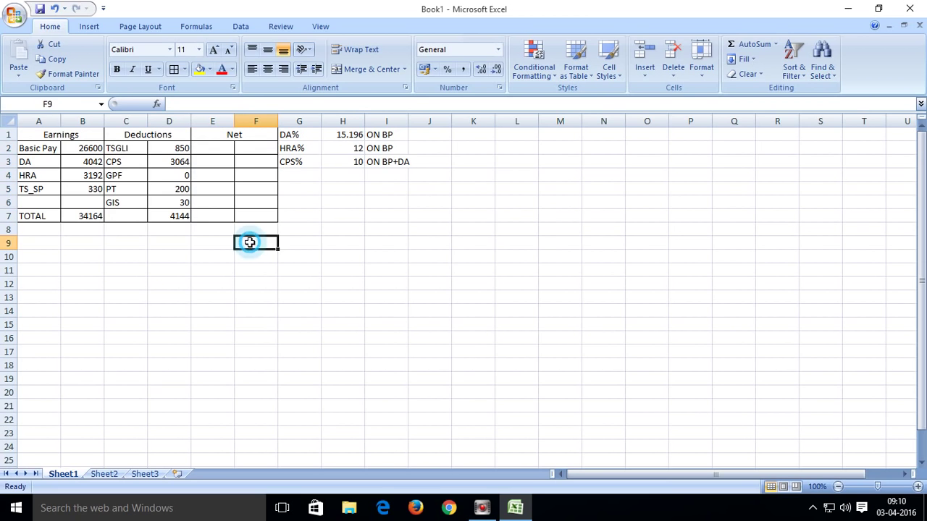
drag(203, 149, 248, 148)
click(367, 69)
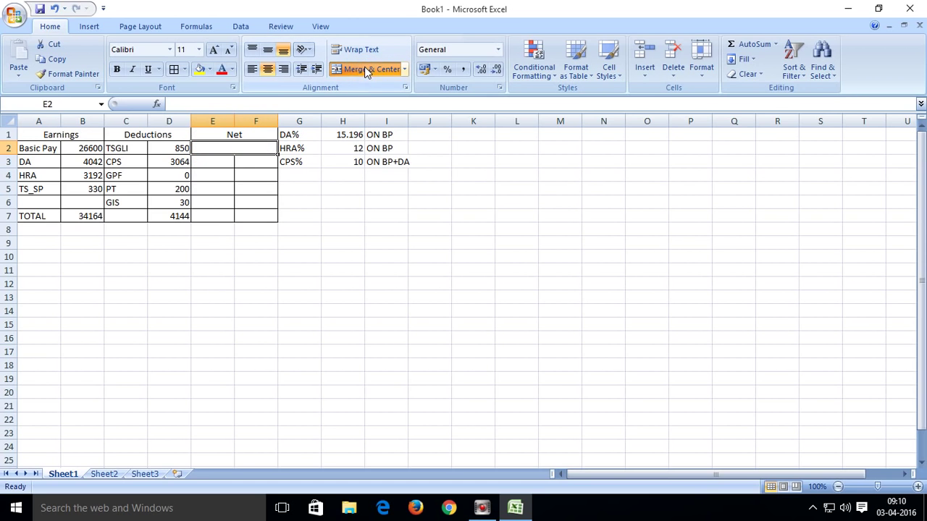
Extend the E–F merge down through row 7 from merged cell E2
click(270, 241)
click(224, 147)
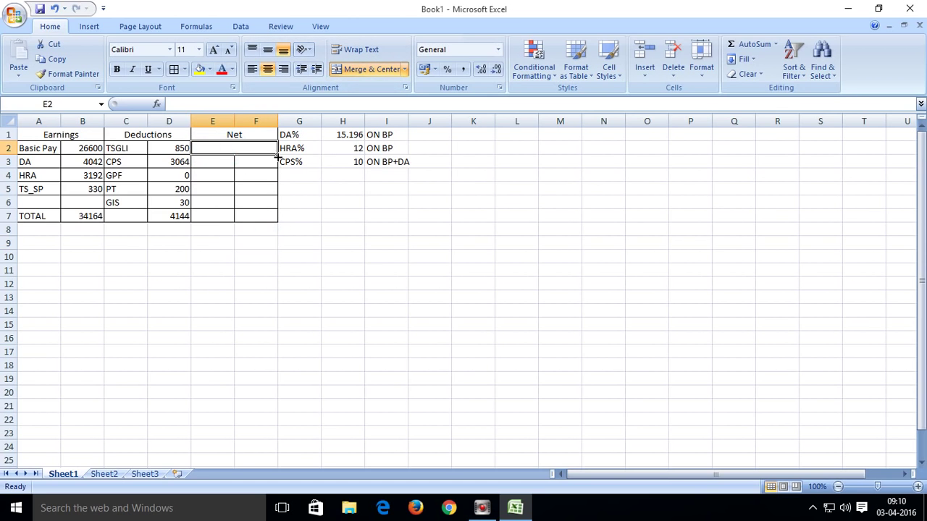
drag(277, 154, 273, 217)
click(331, 199)
click(187, 307)
click(219, 148)
click(219, 326)
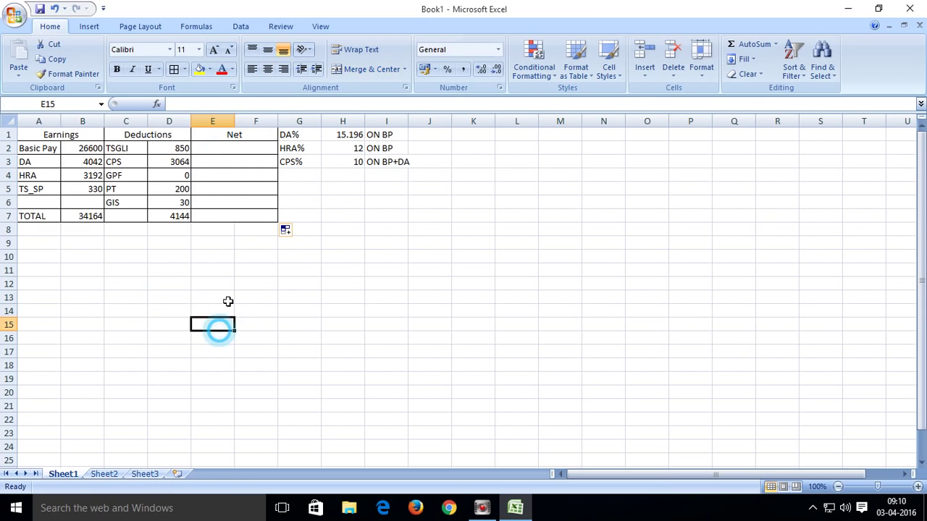
Recheck the merged Net cell E2 against the empty cells below the table
click(228, 270)
click(218, 147)
click(193, 267)
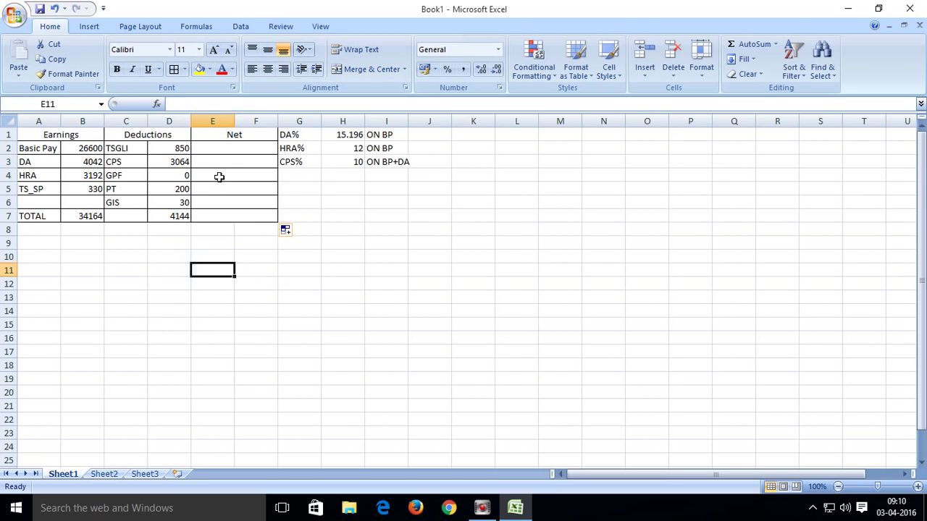
click(231, 150)
click(236, 232)
click(370, 230)
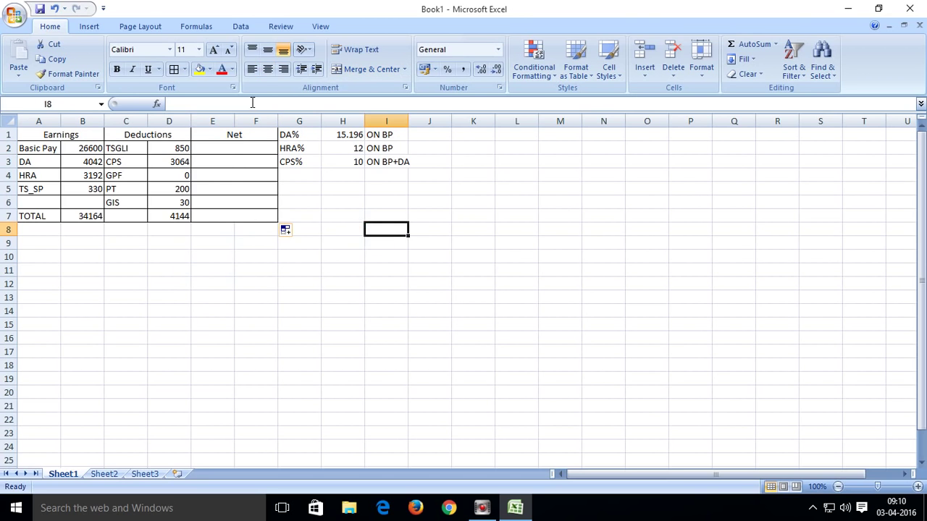
click(250, 104)
click(244, 278)
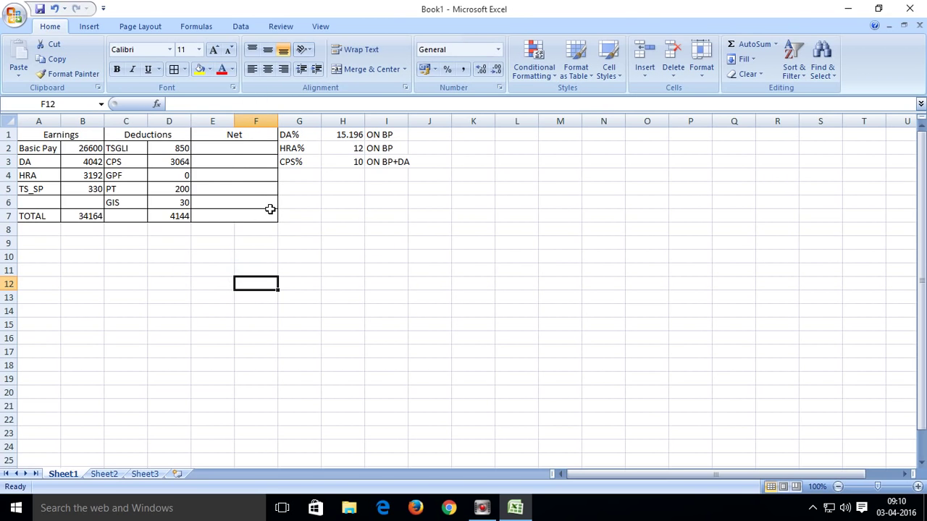
Relabel A7 as TOTAL GRASS and autofit column A to fit it
click(88, 217)
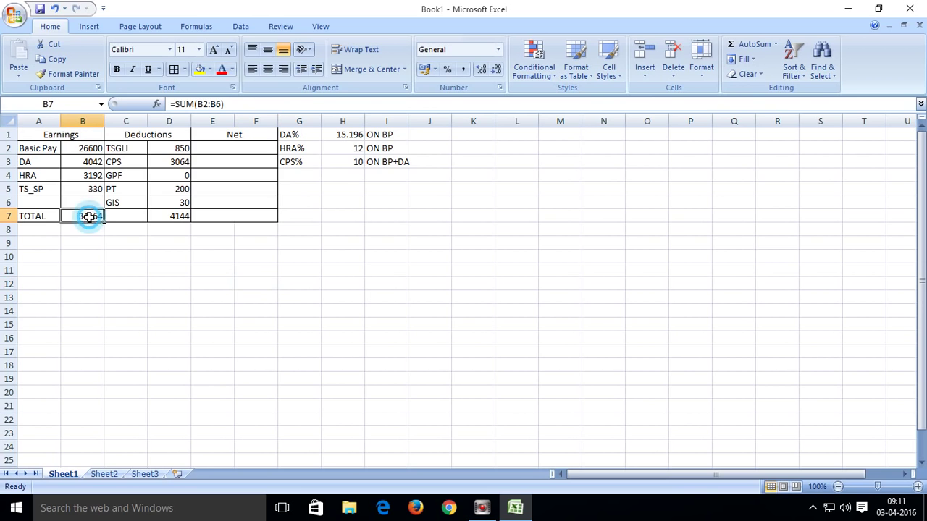
click(45, 219)
click(83, 224)
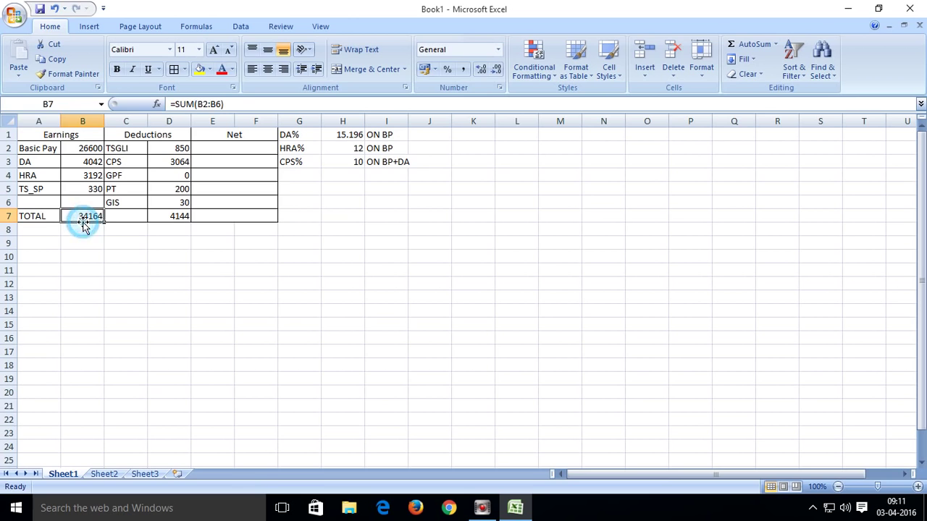
click(44, 217)
click(211, 103)
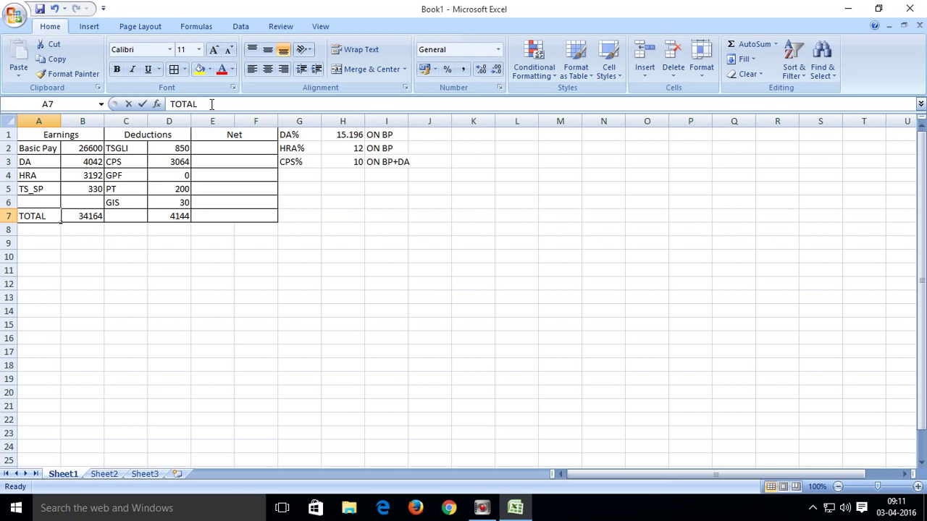
click(212, 103)
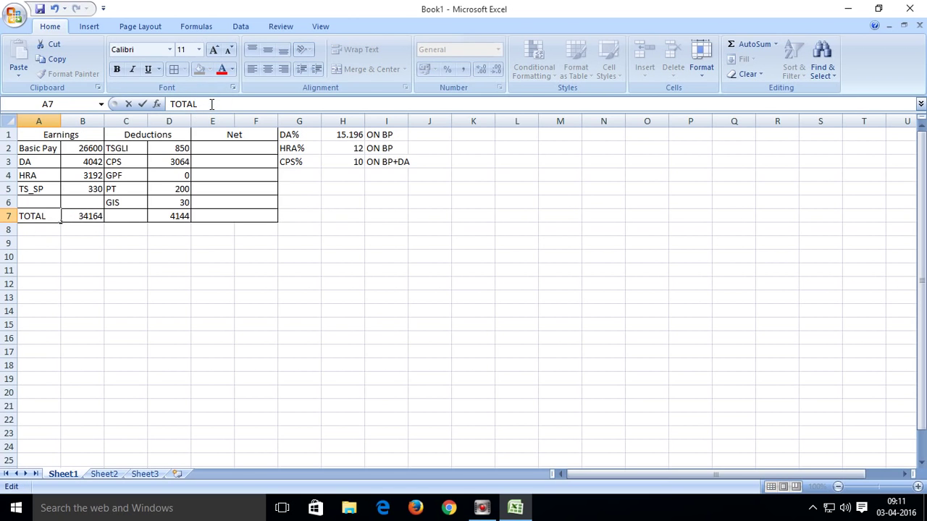
text(gR)
key(BackSpace)
key(BackSpace)
text(GRASS)
key(Return)
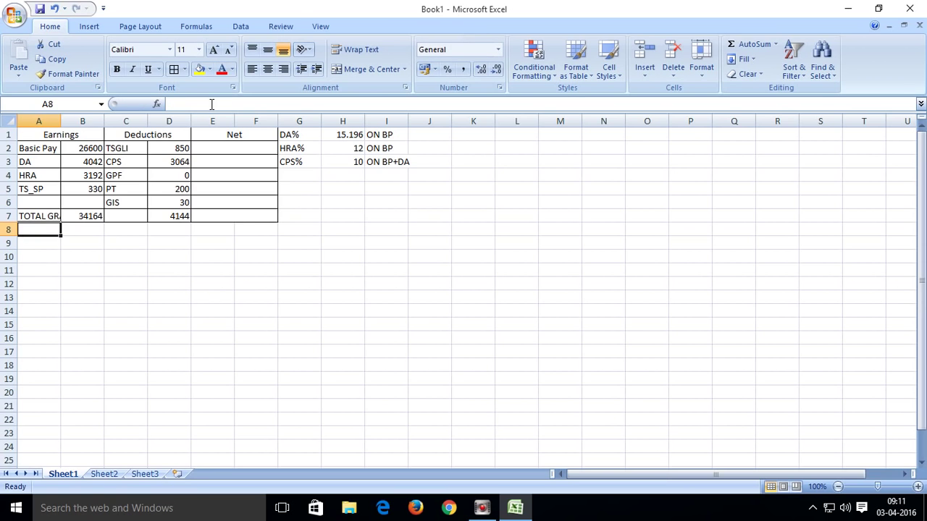
double_click(61, 120)
Label the deductions total in C7 as TOTAL
click(127, 317)
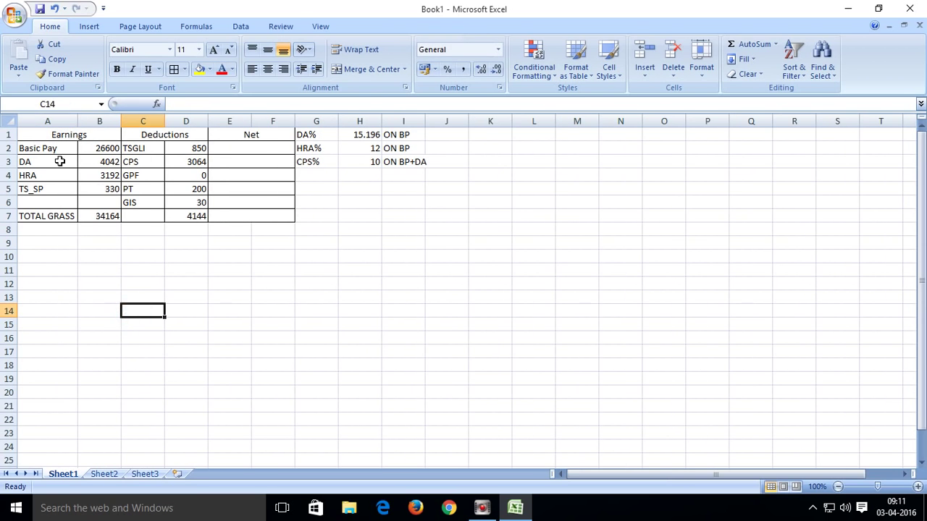
click(153, 218)
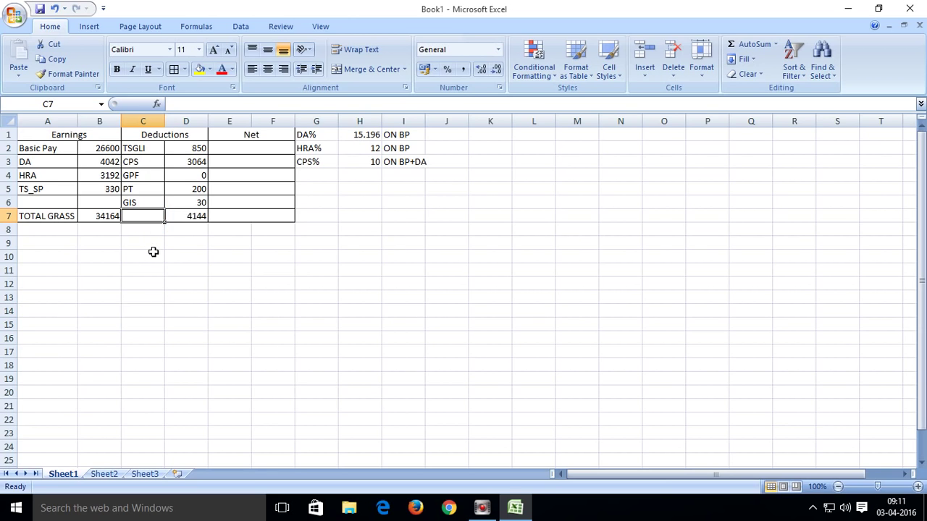
text(tOTAL)
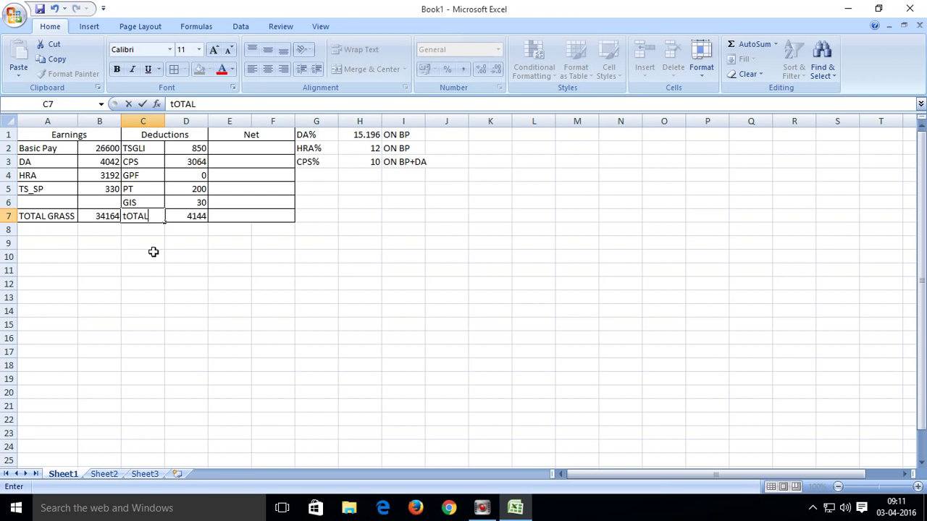
click(126, 217)
key(BackSpace)
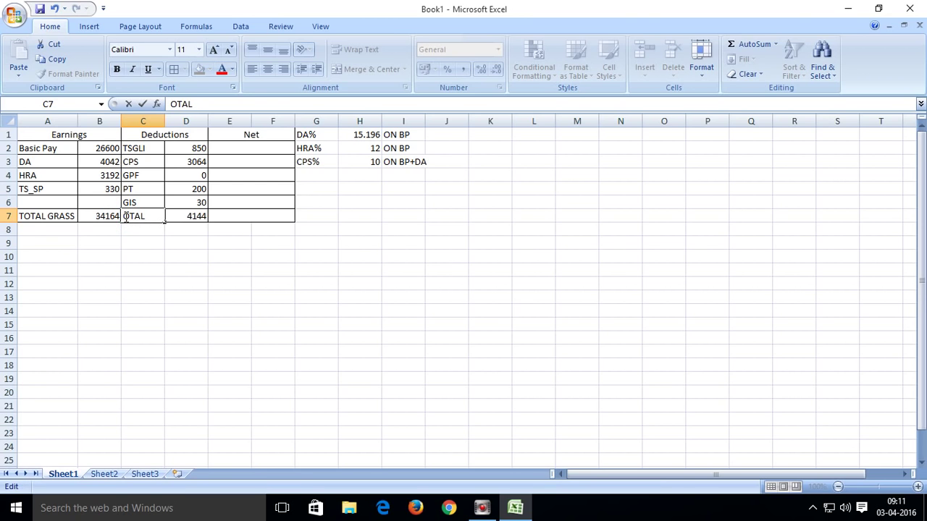
text(T)
click(183, 282)
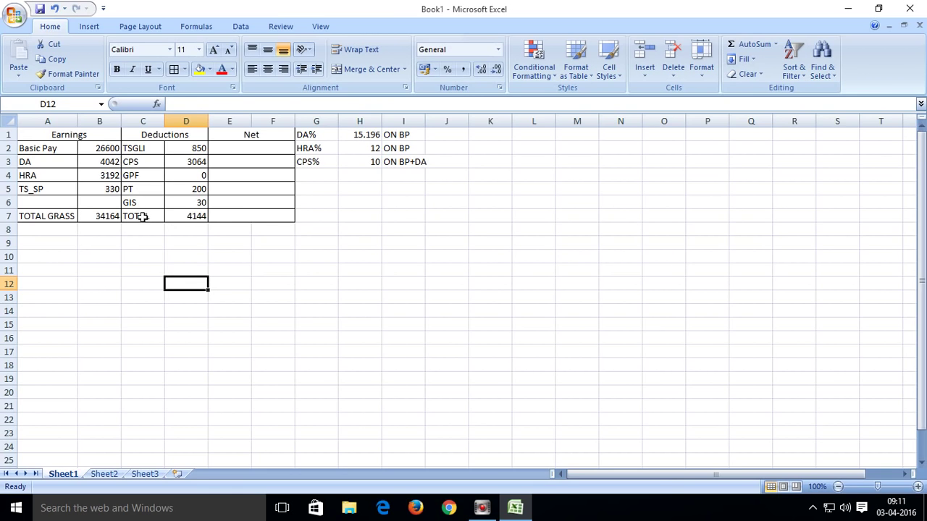
Enter =B7-D7 in the merged Net cell E2, giving net pay 30020
click(241, 217)
click(227, 149)
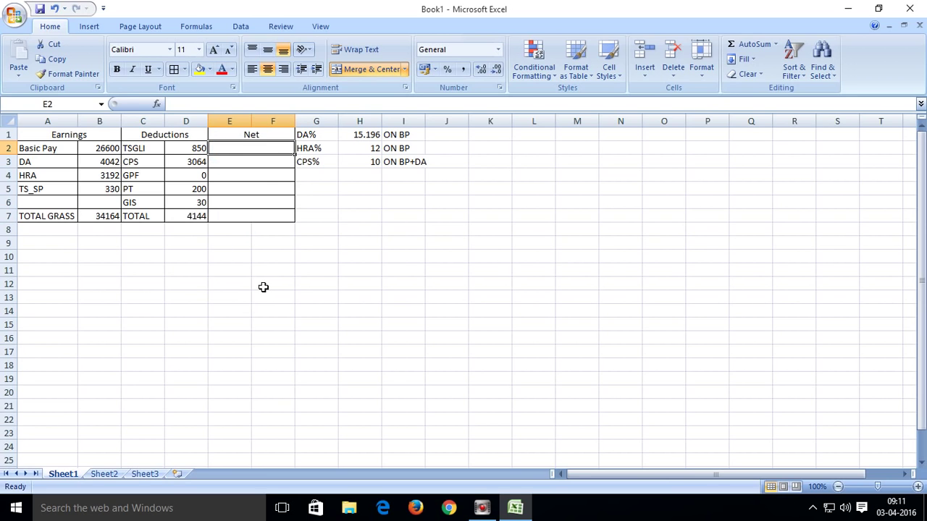
click(206, 103)
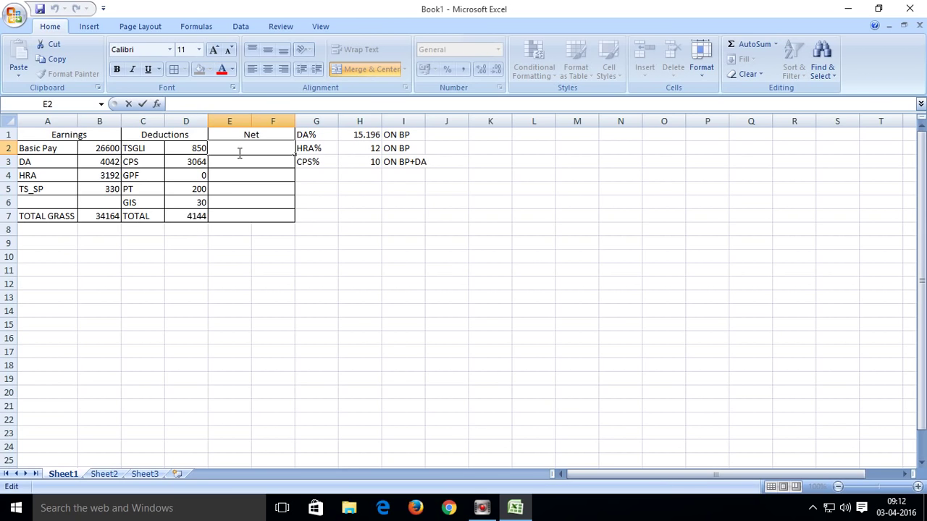
click(183, 323)
click(225, 148)
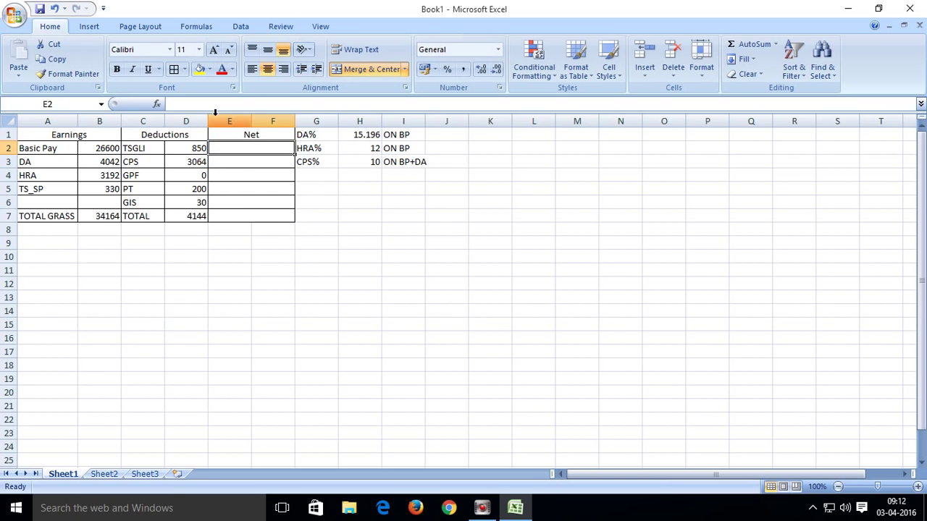
click(205, 103)
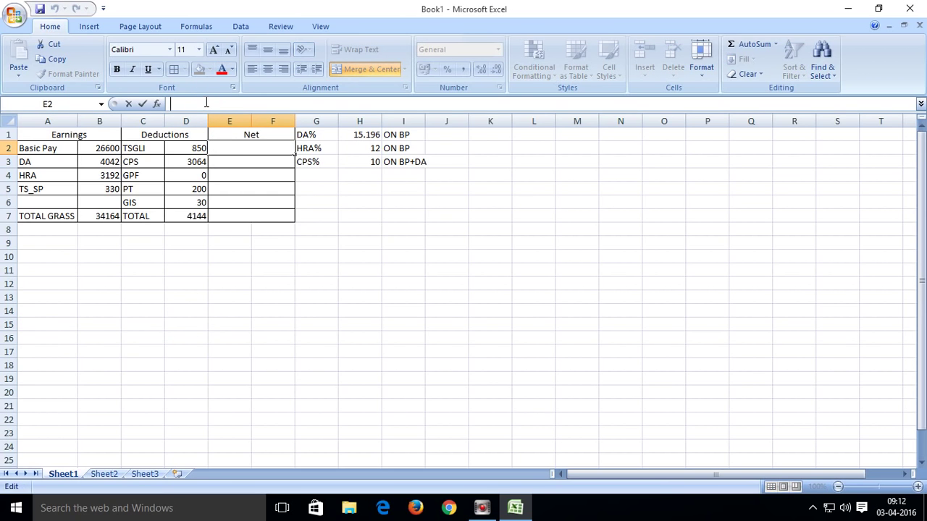
text(=)
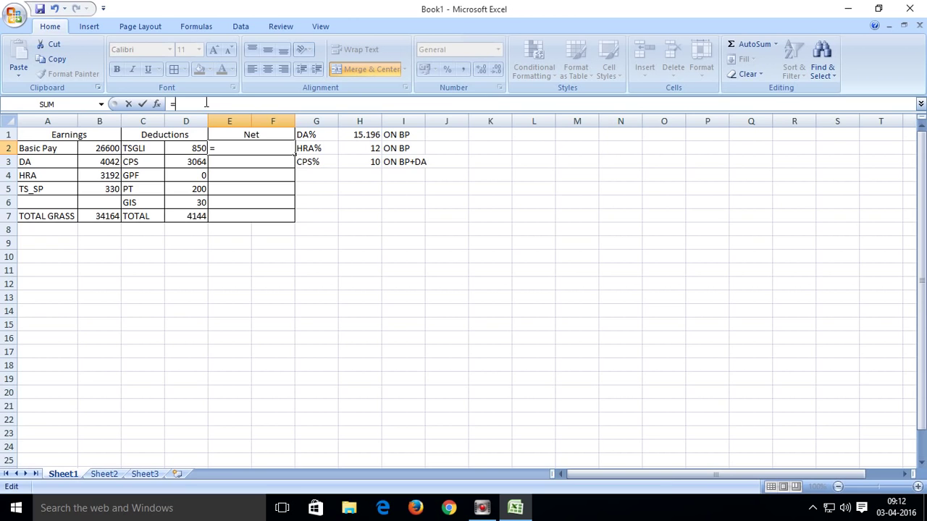
click(96, 217)
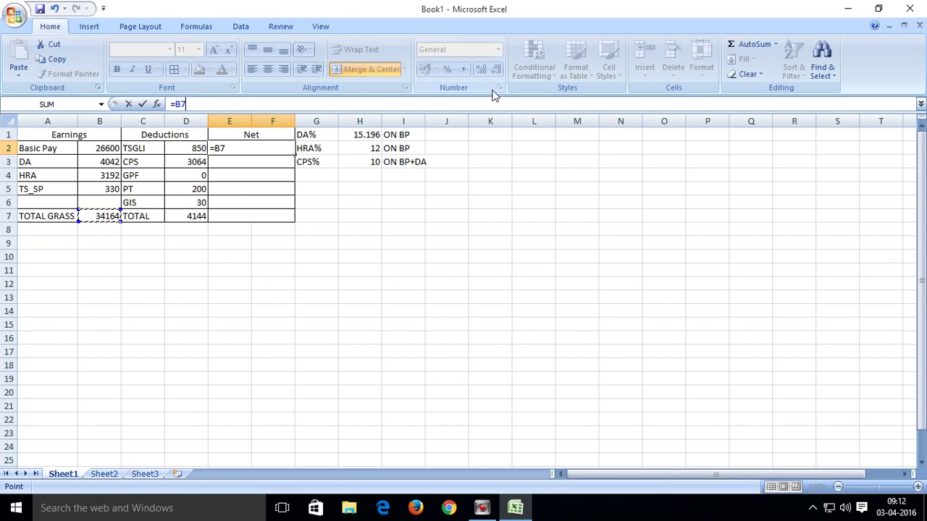
text(-)
click(189, 216)
key(Return)
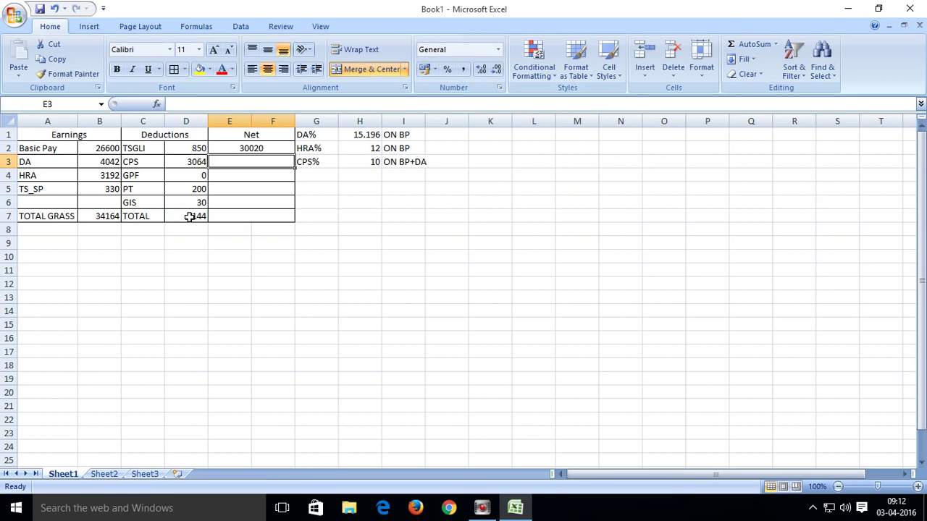
Verify the =B7-D7 net pay formula in E2
click(262, 294)
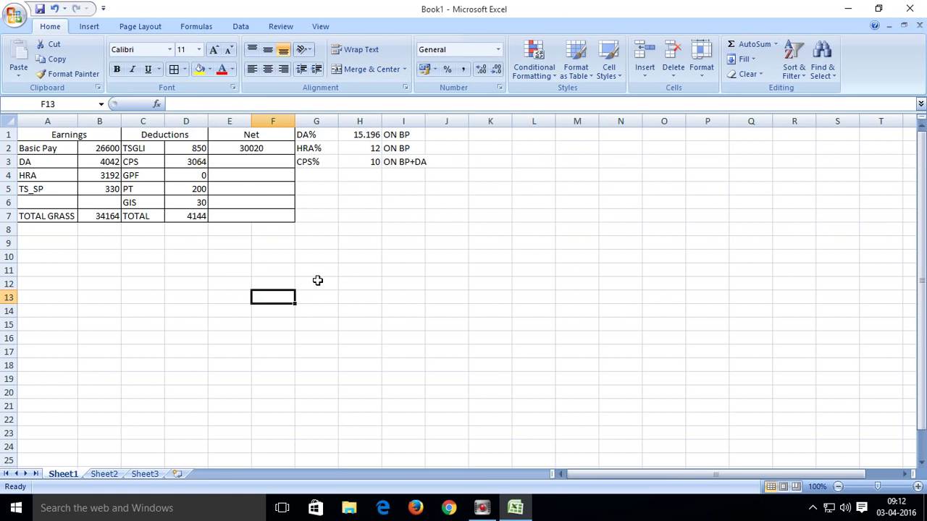
click(255, 149)
click(288, 282)
click(241, 150)
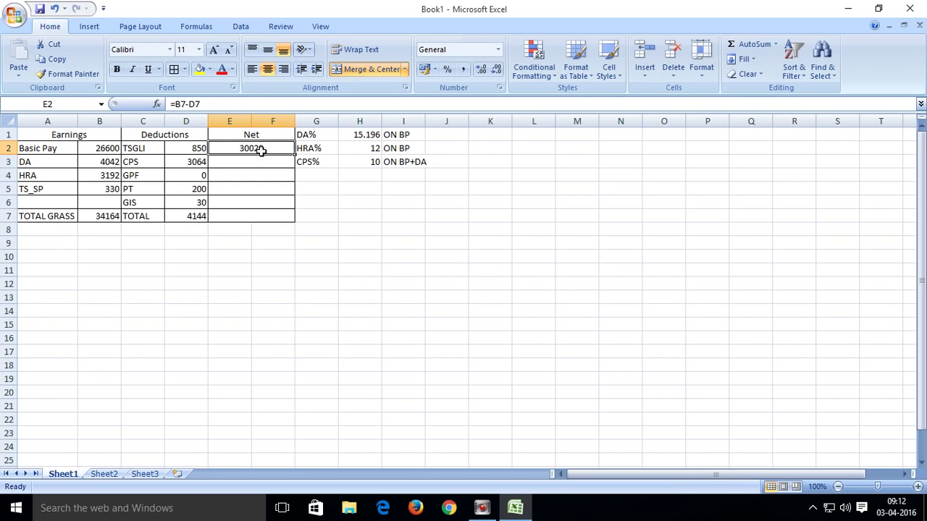
click(332, 227)
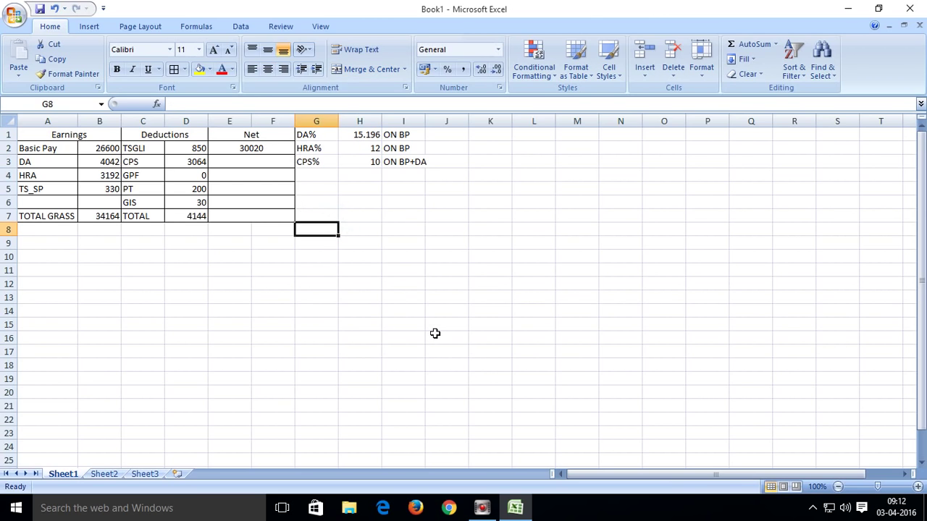